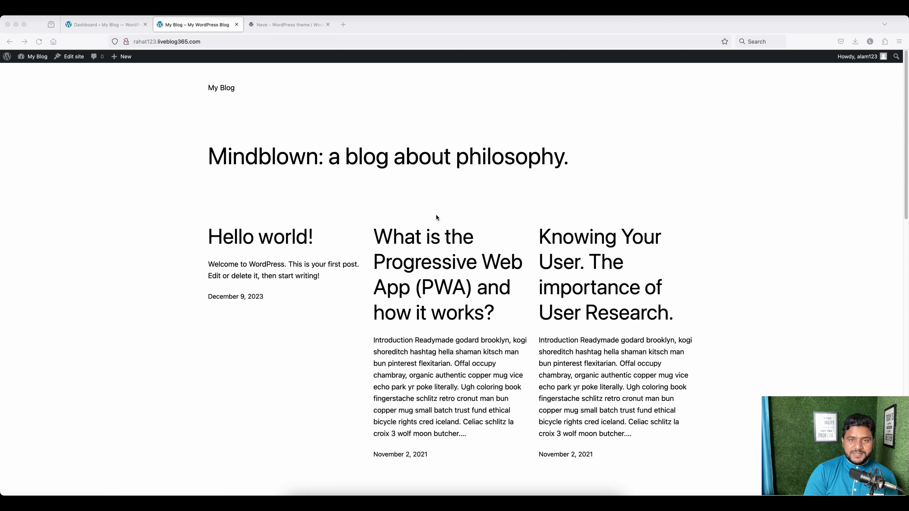
- Look over the blog's front page and its post listing
left_click(377, 127)
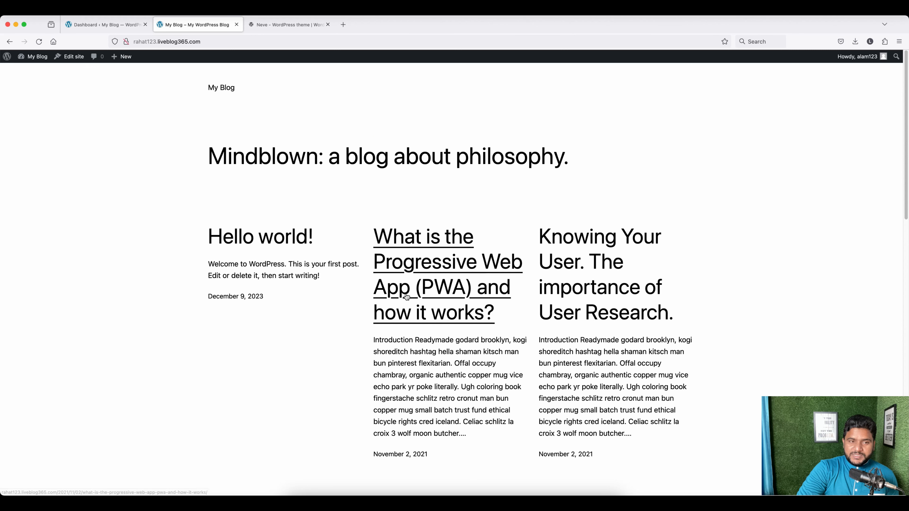
scroll(406, 297, "down", 3)
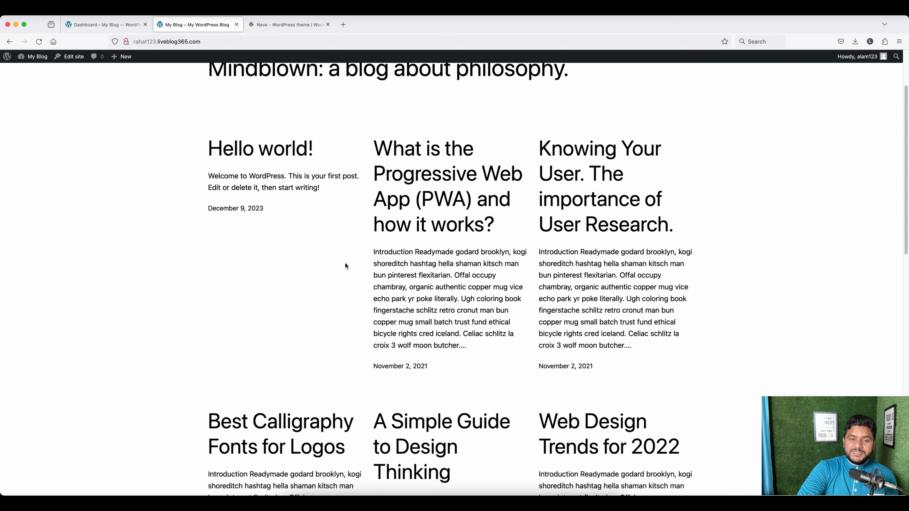
scroll(344, 264, "up", 3)
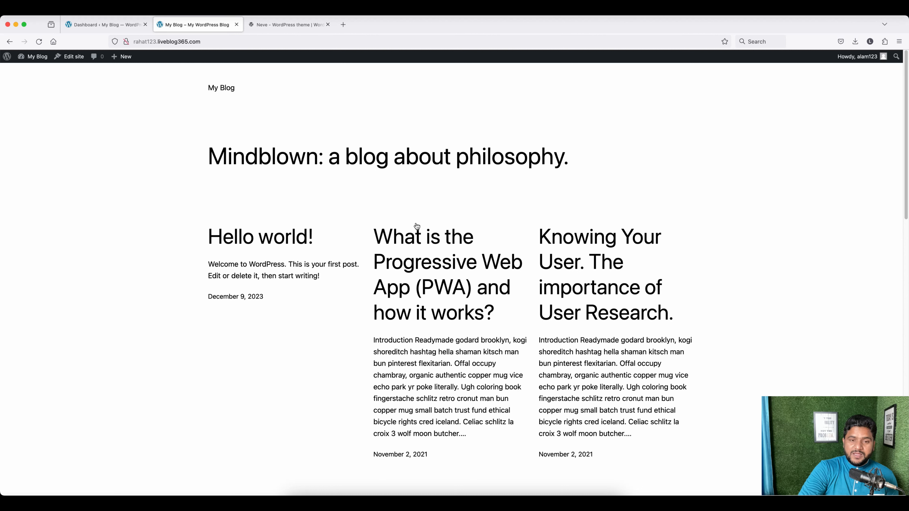
scroll(310, 347, "down", 1)
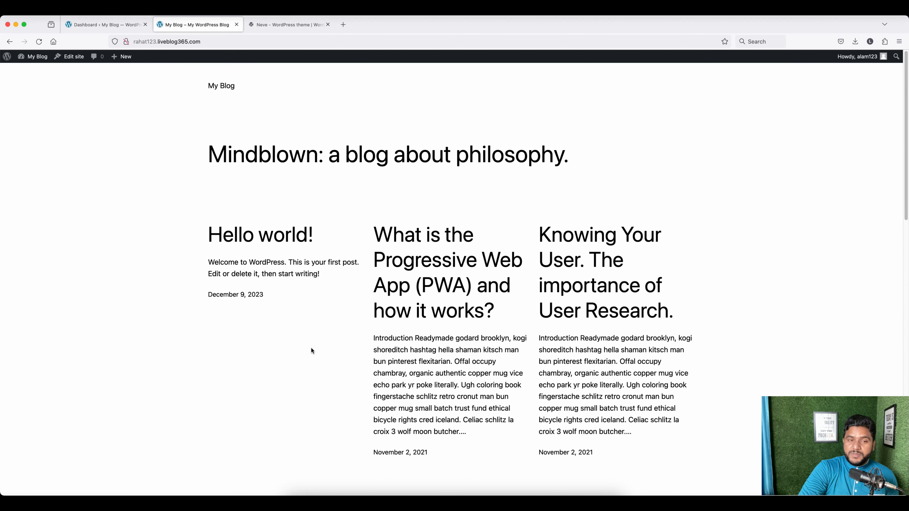
- Review the Neve theme's WordPress.org page, including its last update date, requirements and description
left_click(282, 24)
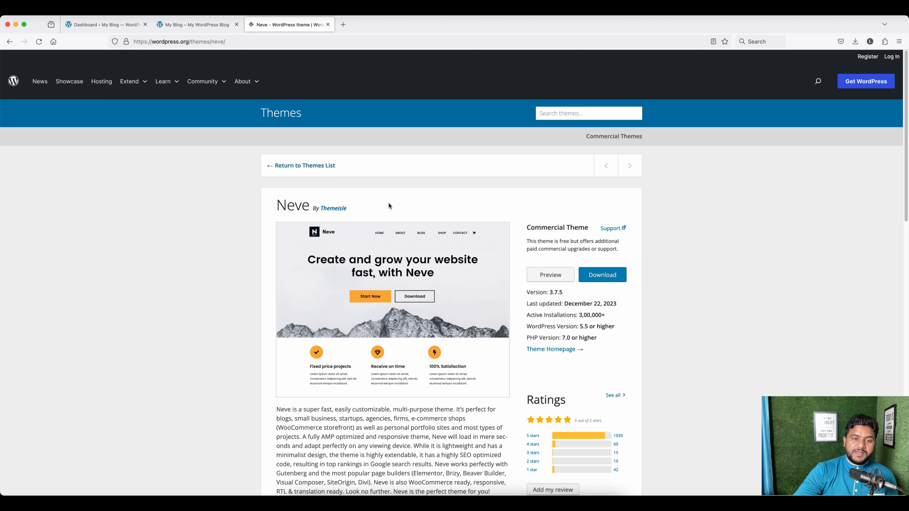
scroll(295, 179, "down", 1)
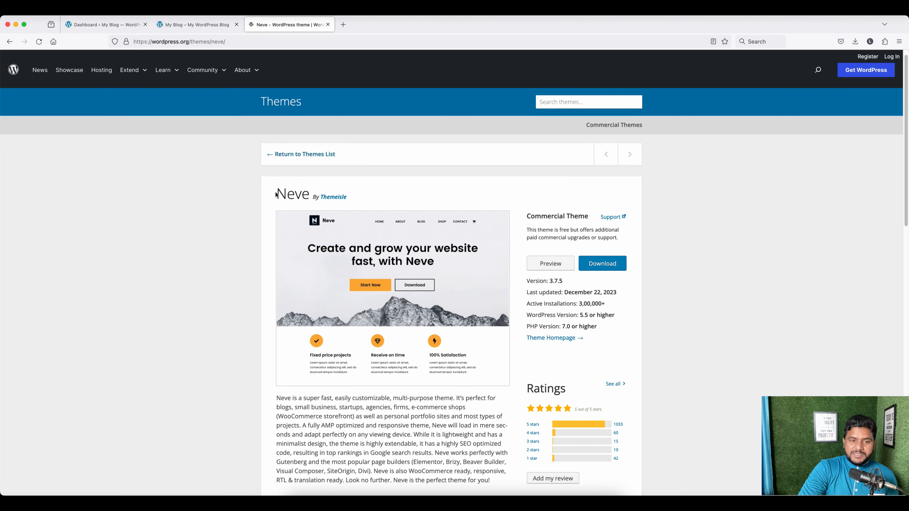
left_click_drag(277, 194, 316, 197)
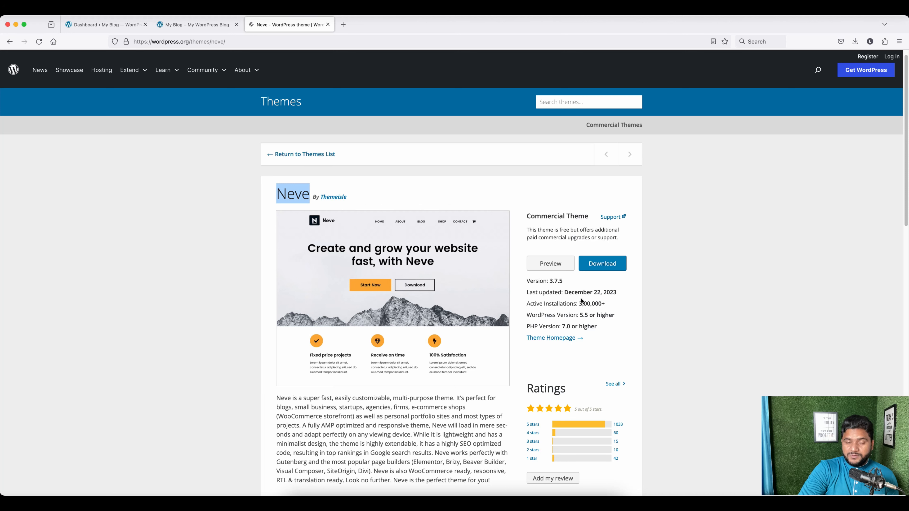
scroll(528, 298, "up", 1)
left_click_drag(527, 298, 614, 299)
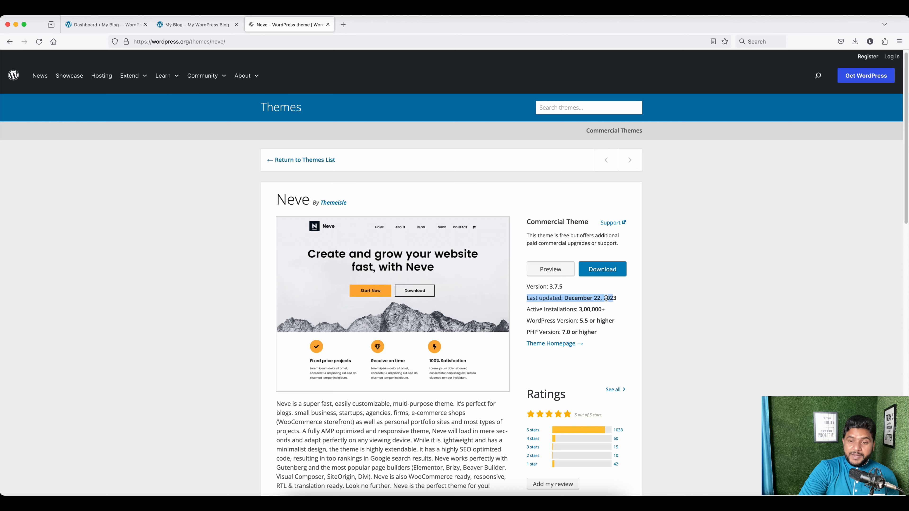
left_click(587, 298)
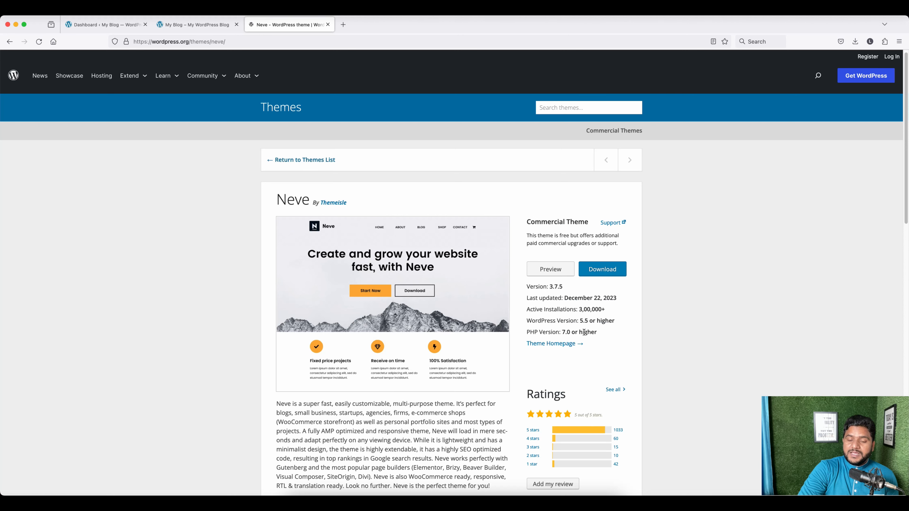
scroll(521, 327, "down", 20)
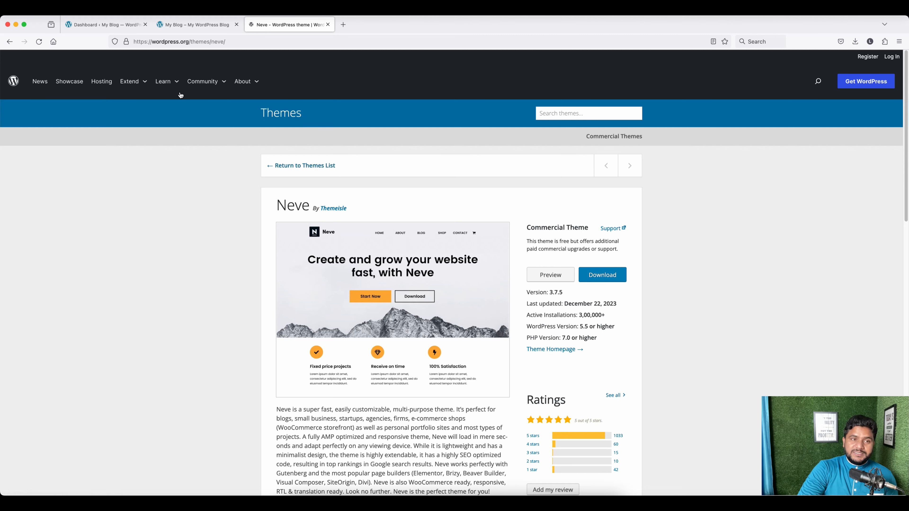
- Go to the theme management area of the blog's WordPress dashboard and start adding a new theme
left_click(105, 24)
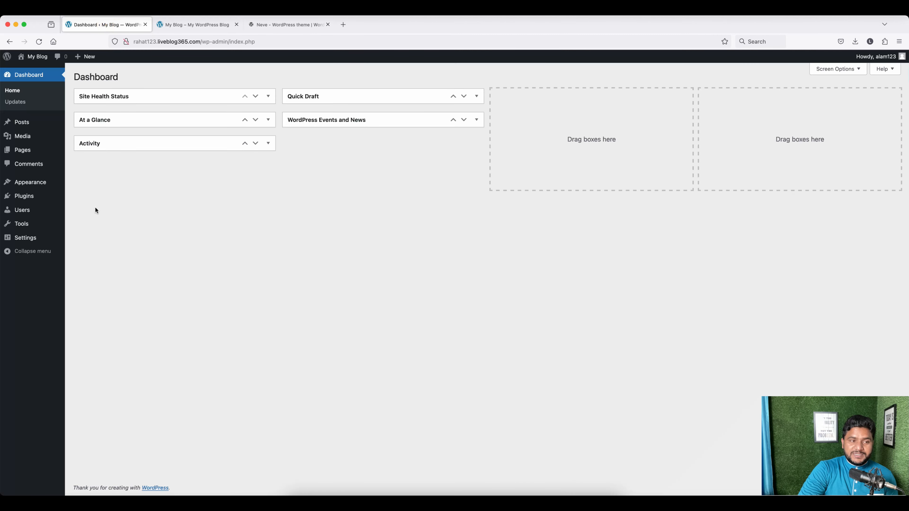
mouse_move(27, 183)
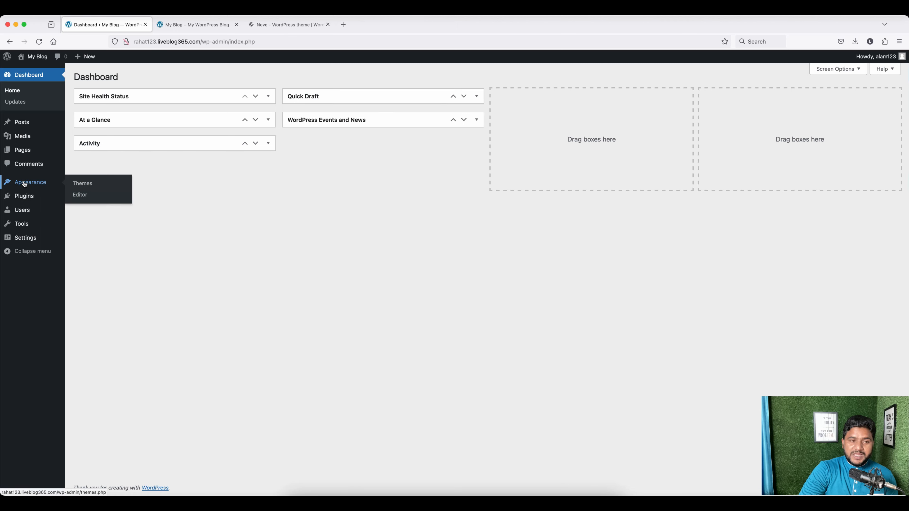
left_click(81, 184)
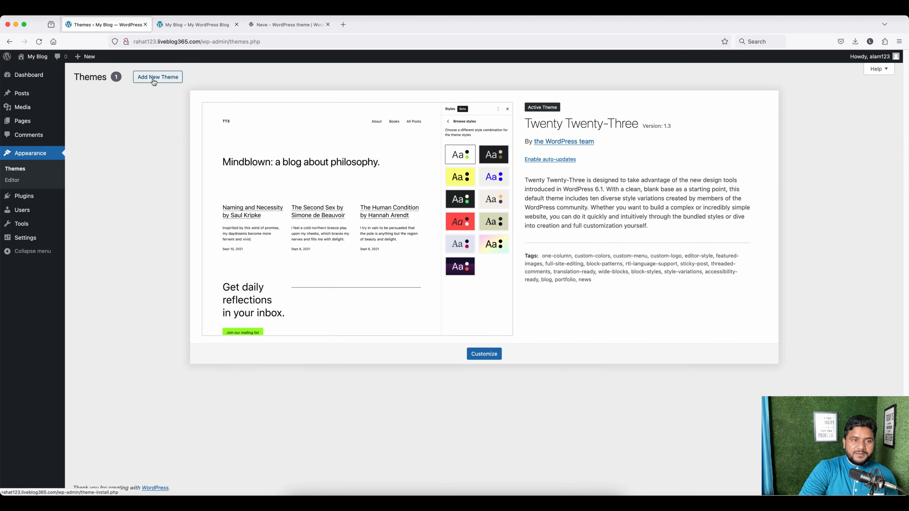
left_click(154, 77)
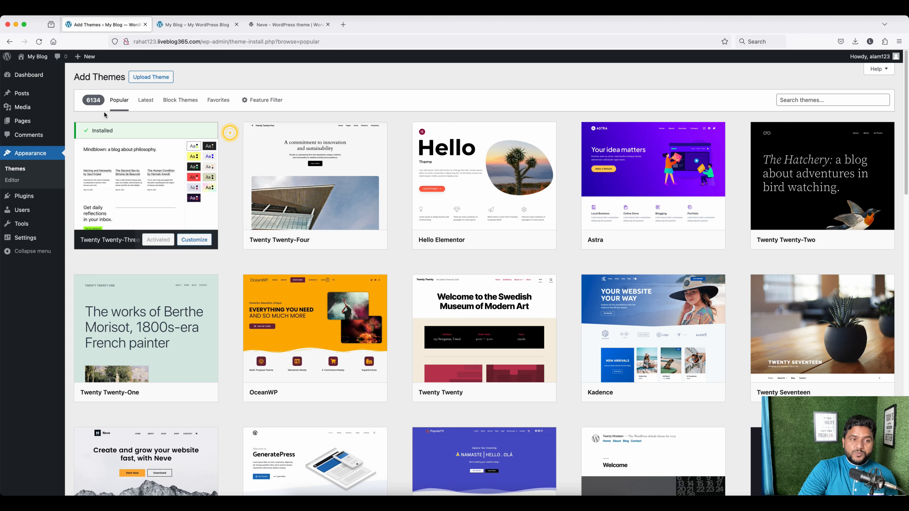
- Find the Neve theme among the popular themes, install it and activate it
scroll(226, 176, "down", 4)
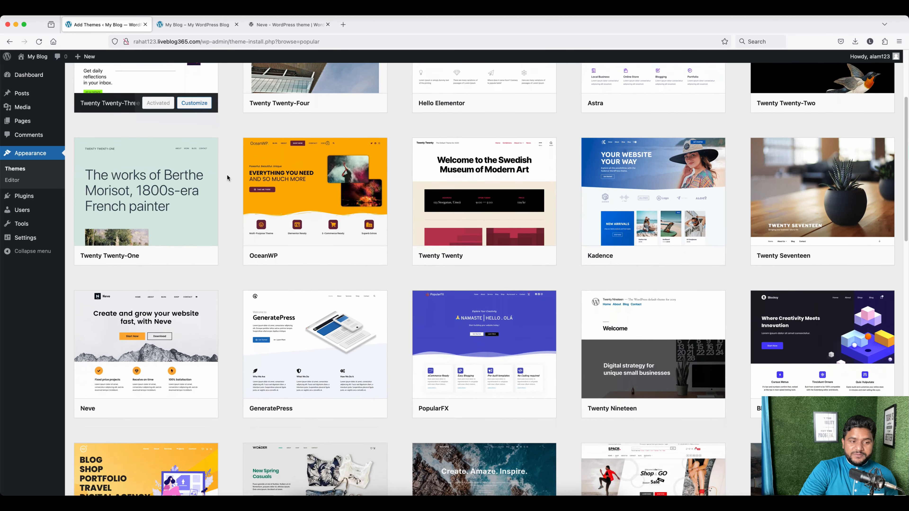
mouse_move(171, 407)
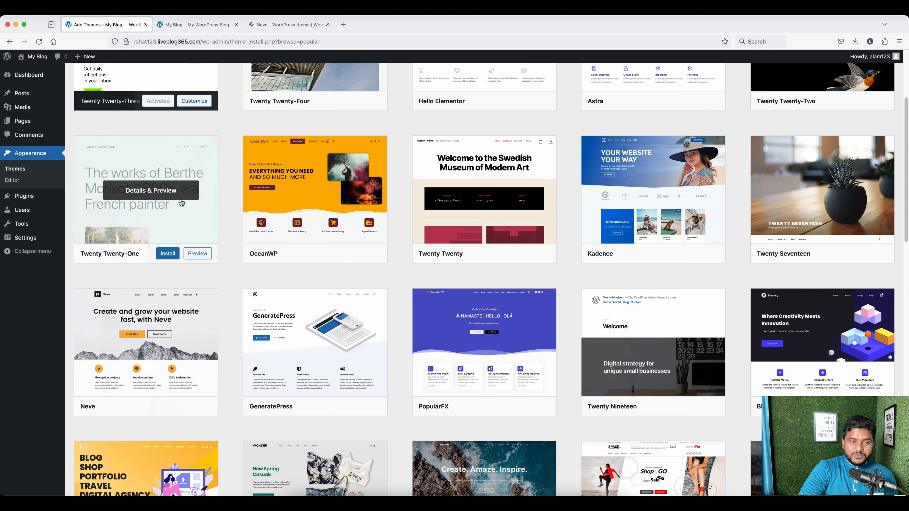
scroll(158, 244, "up", 4)
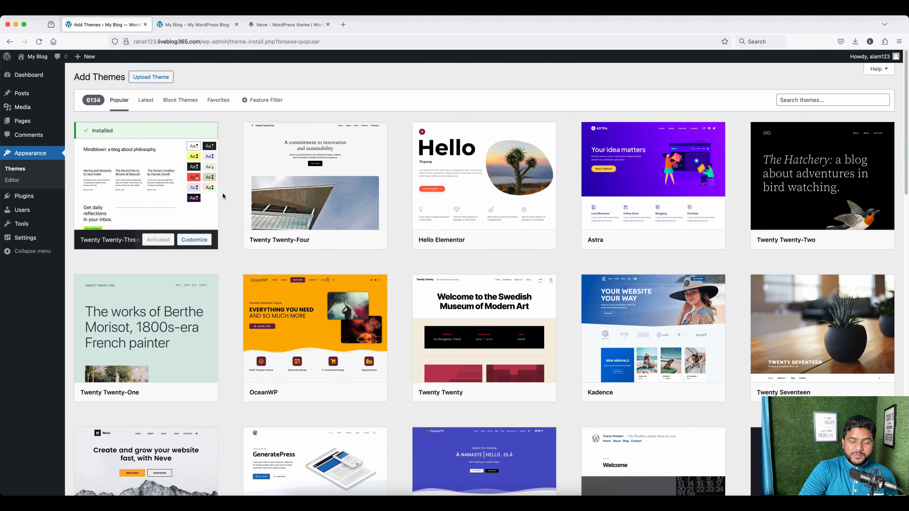
scroll(225, 196, "down", 7)
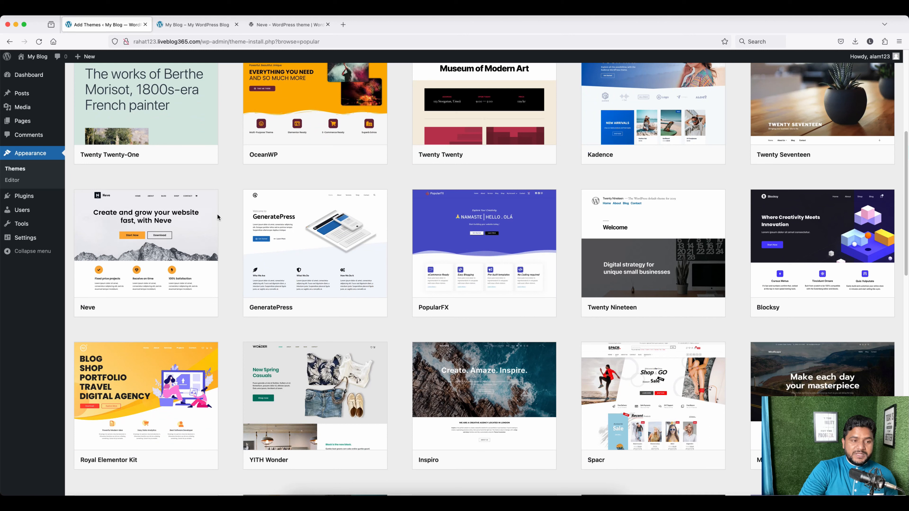
left_click(137, 265)
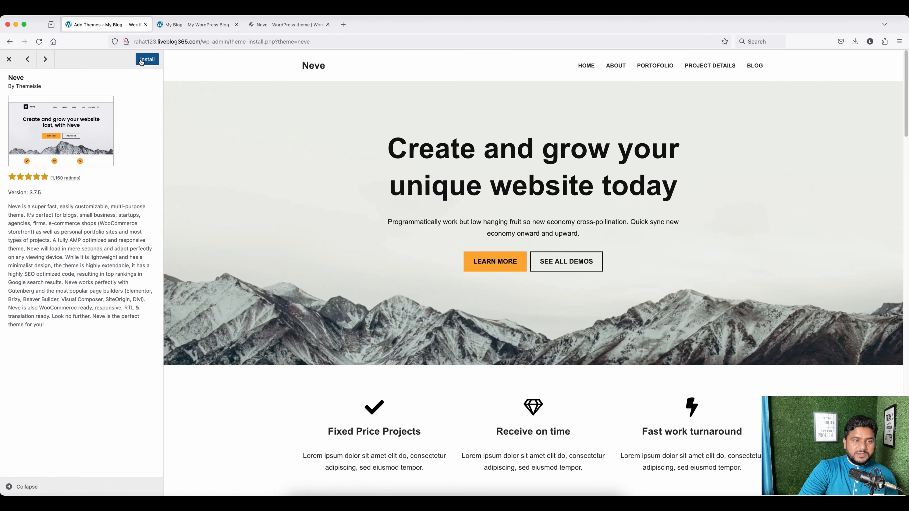
left_click(141, 62)
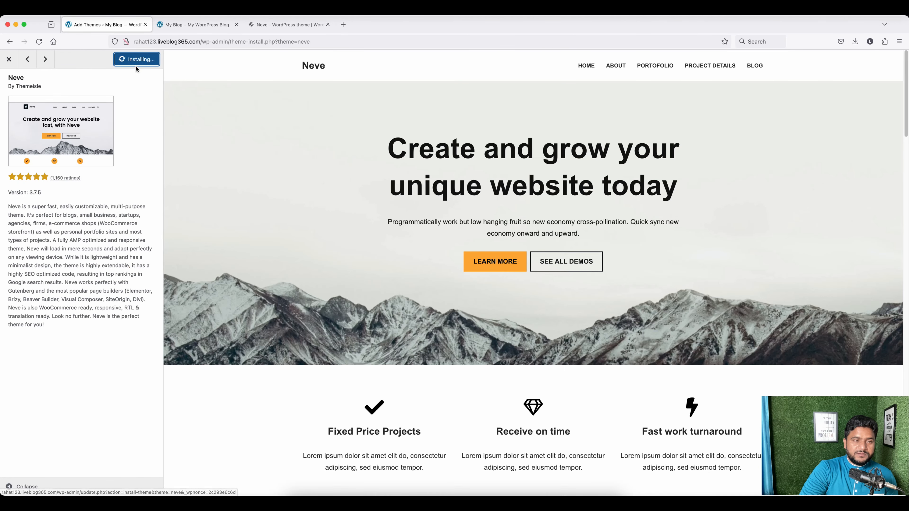
left_click(135, 59)
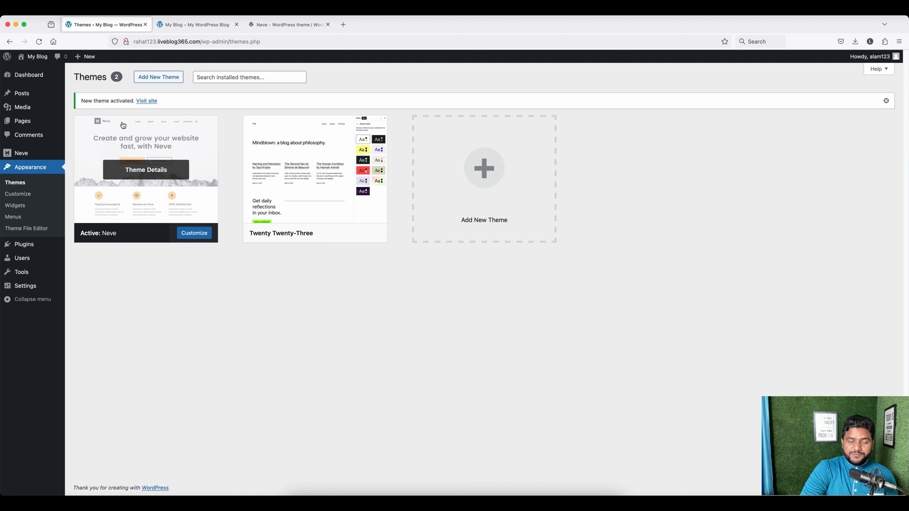
- Open the live site in a new browser tab and check the front page with the Neve theme
right_click(145, 104)
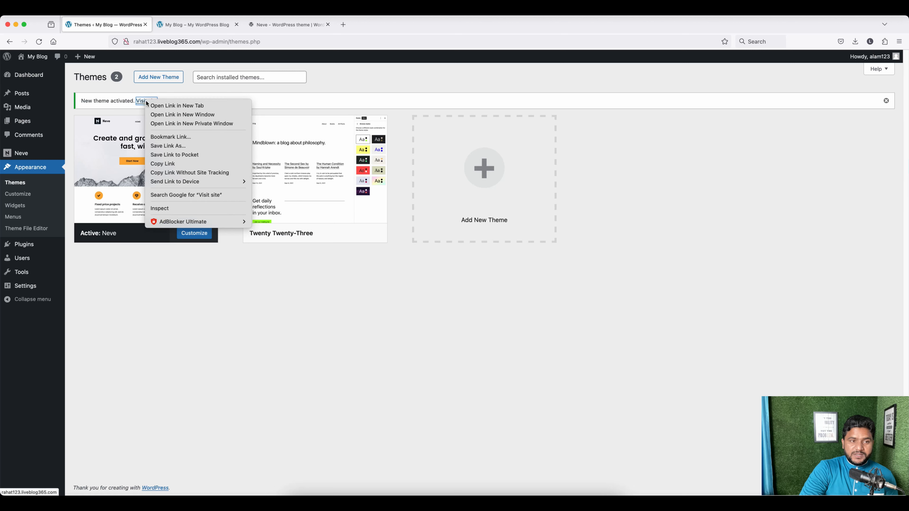
left_click(170, 105)
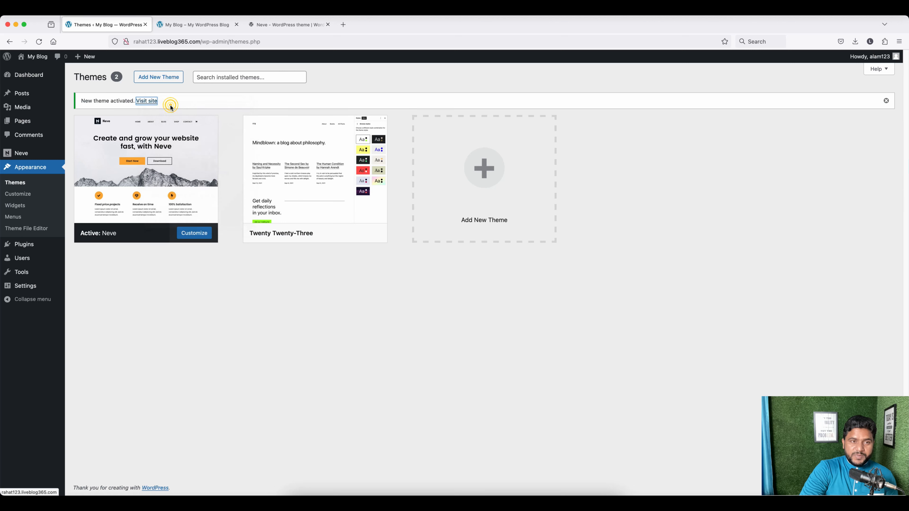
left_click(191, 24)
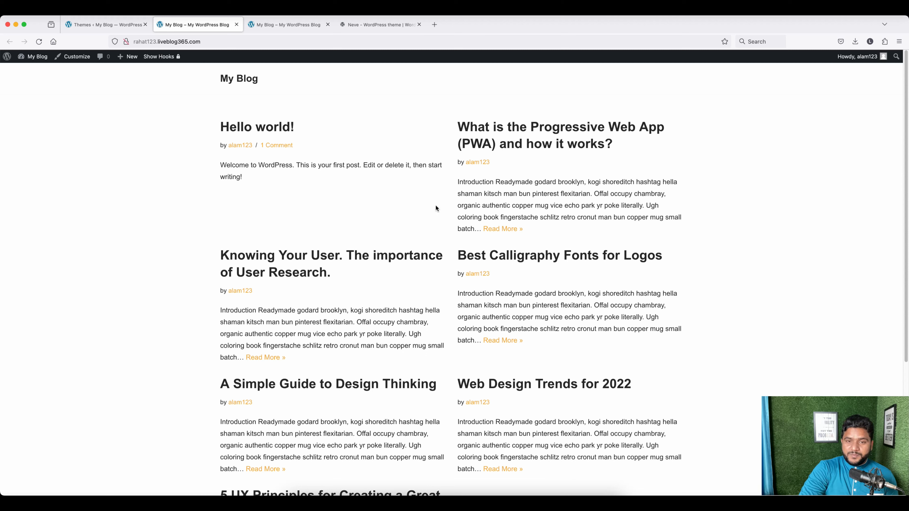
scroll(435, 207, "down", 5)
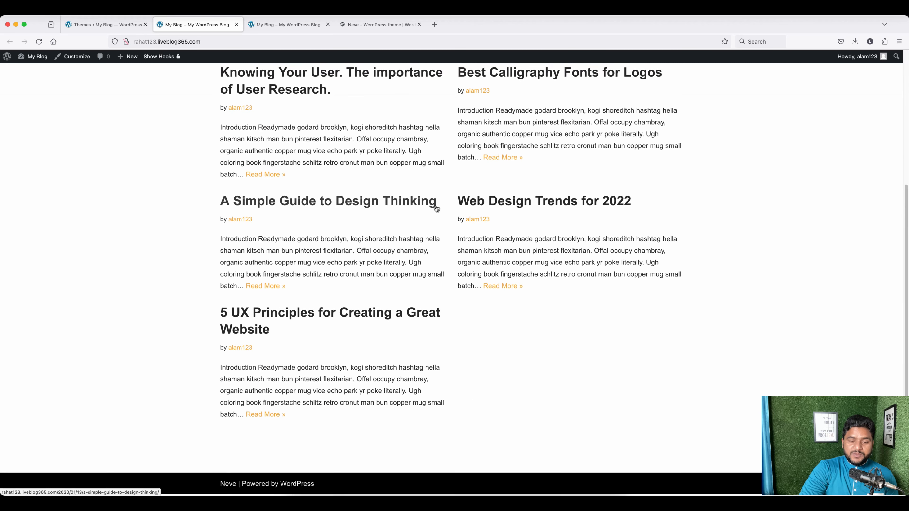
scroll(435, 206, "up", 6)
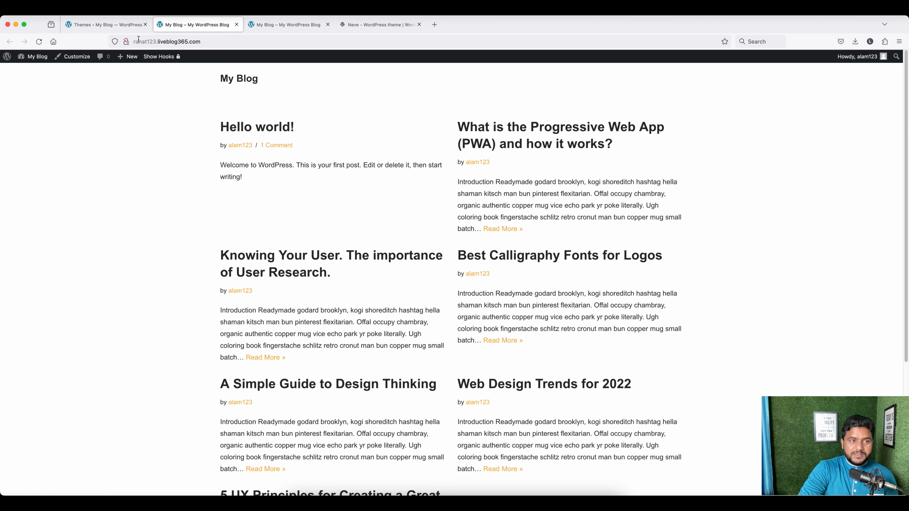
- Open the Starter Sites section of Neve Options, then install and activate the required Cloud Templates & Patterns Collection plugin
left_click(115, 25)
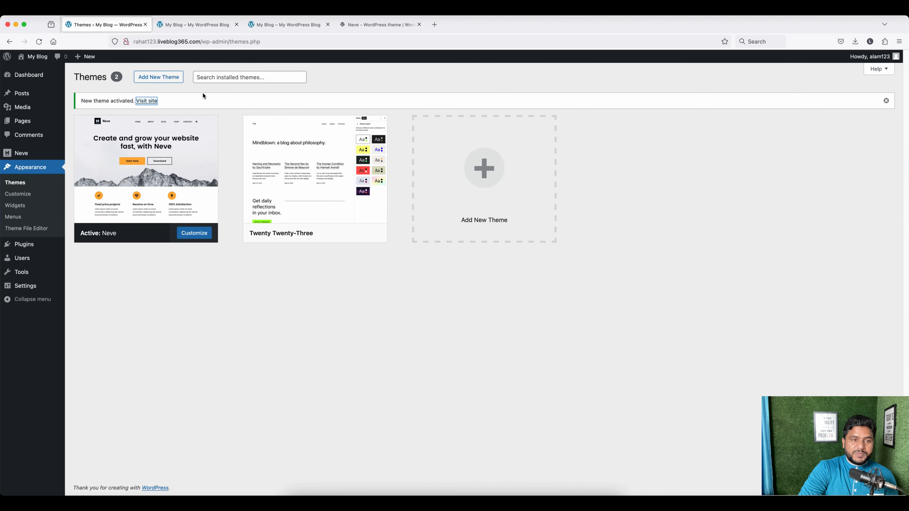
mouse_move(16, 155)
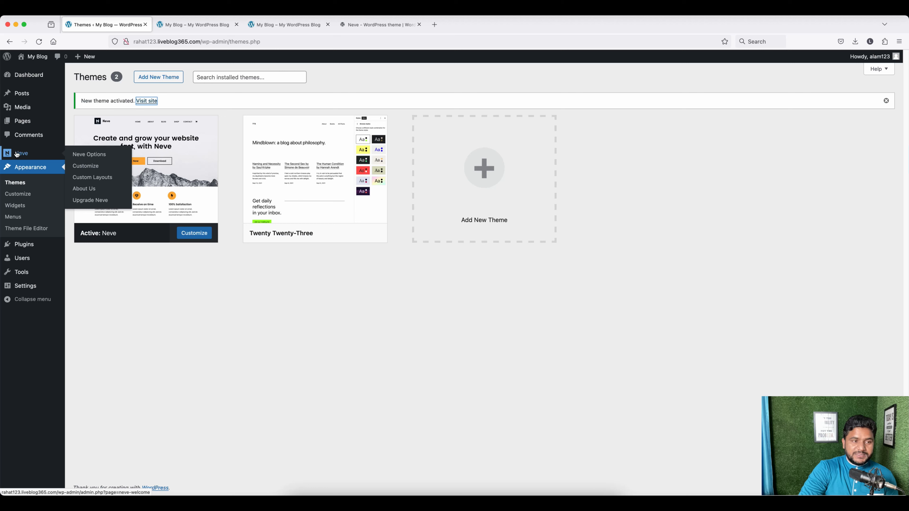
left_click(89, 154)
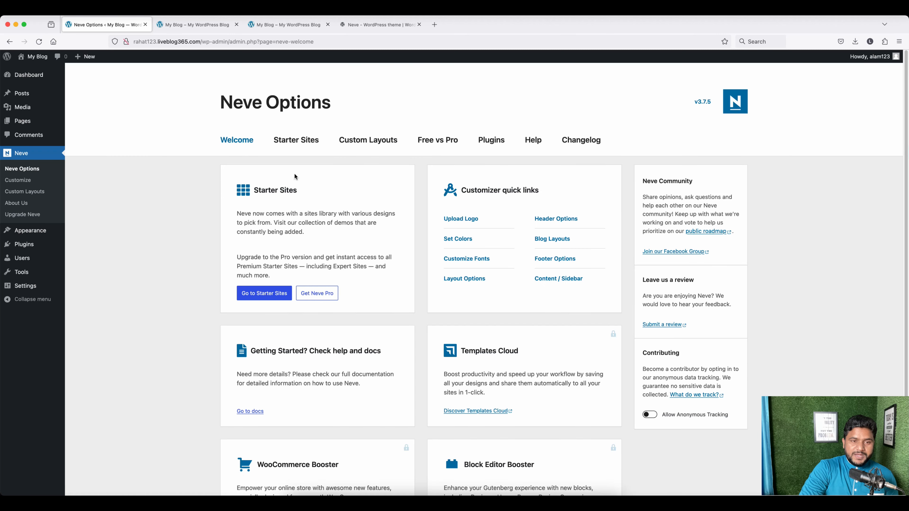
left_click(298, 140)
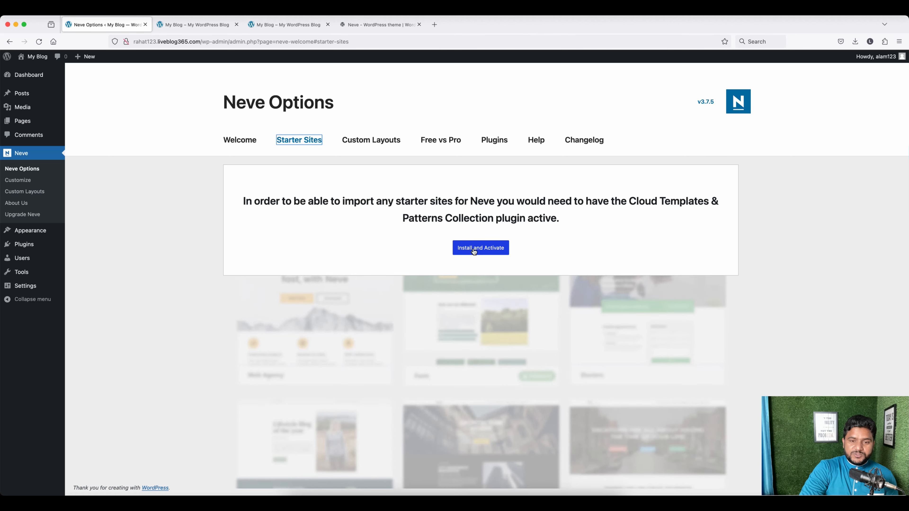
left_click(478, 250)
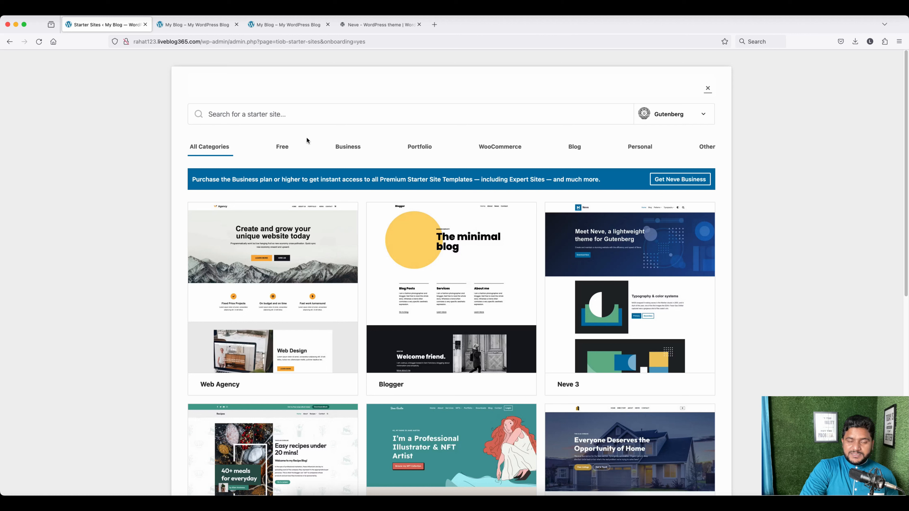
- Browse the starter sites, filtering them by the Free category and by the Business category, and look through the available designs
mouse_move(518, 333)
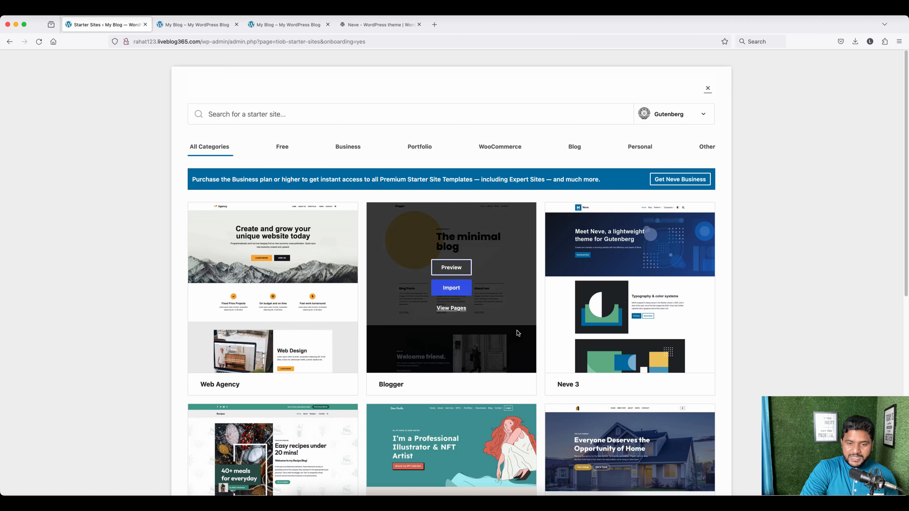
mouse_move(596, 325)
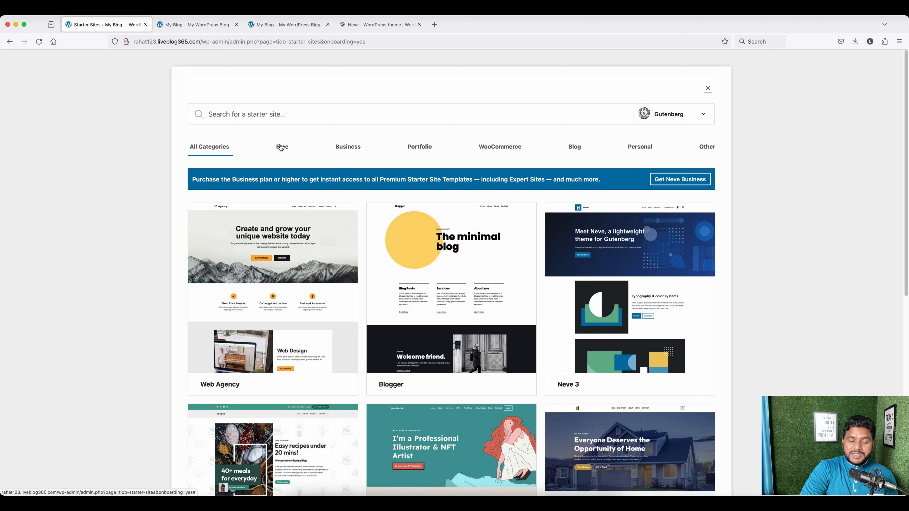
mouse_move(299, 257)
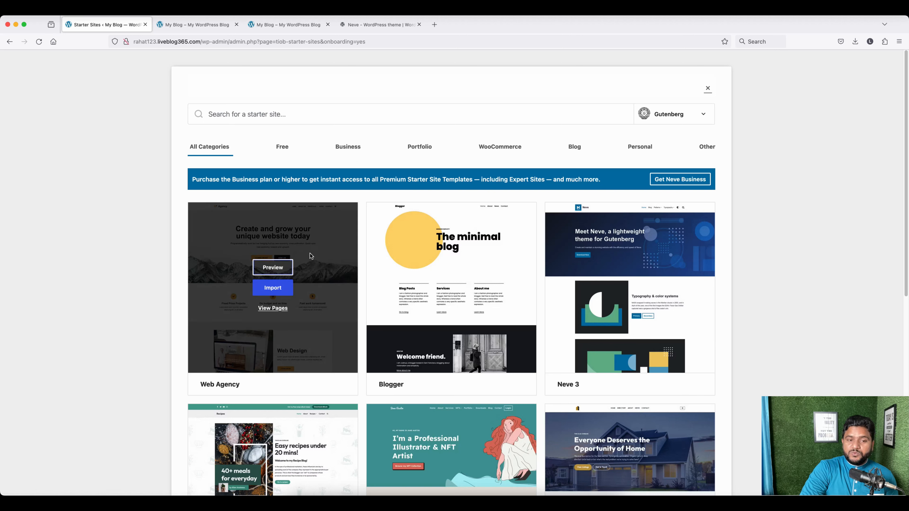
mouse_move(399, 252)
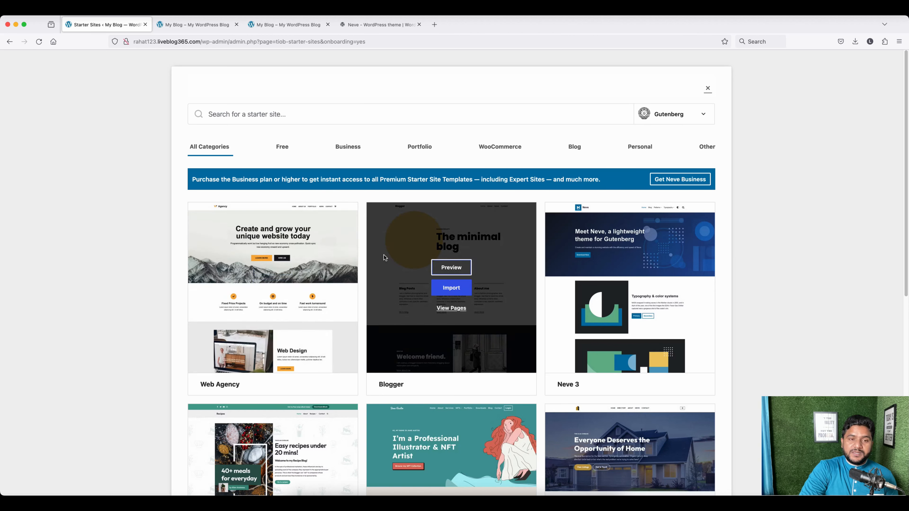
left_click(281, 147)
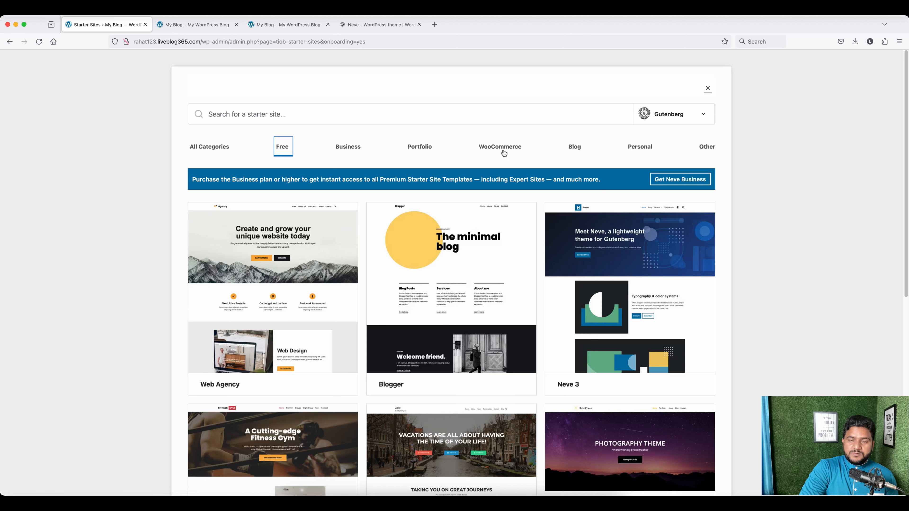
left_click(347, 148)
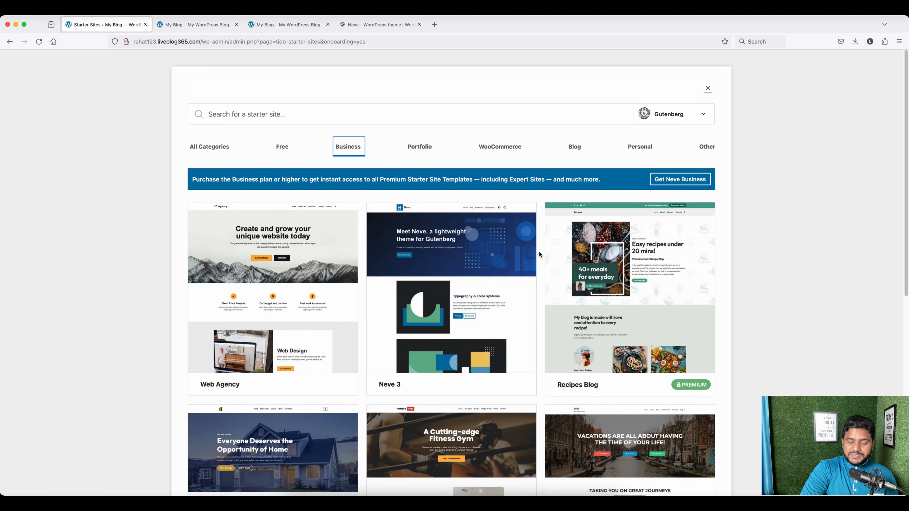
scroll(543, 279, "down", 10)
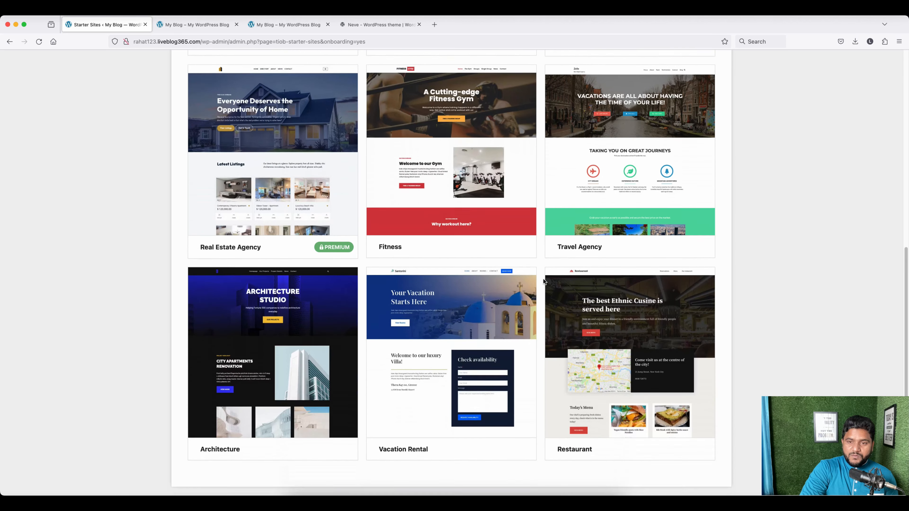
scroll(543, 279, "down", 2)
scroll(543, 278, "up", 10)
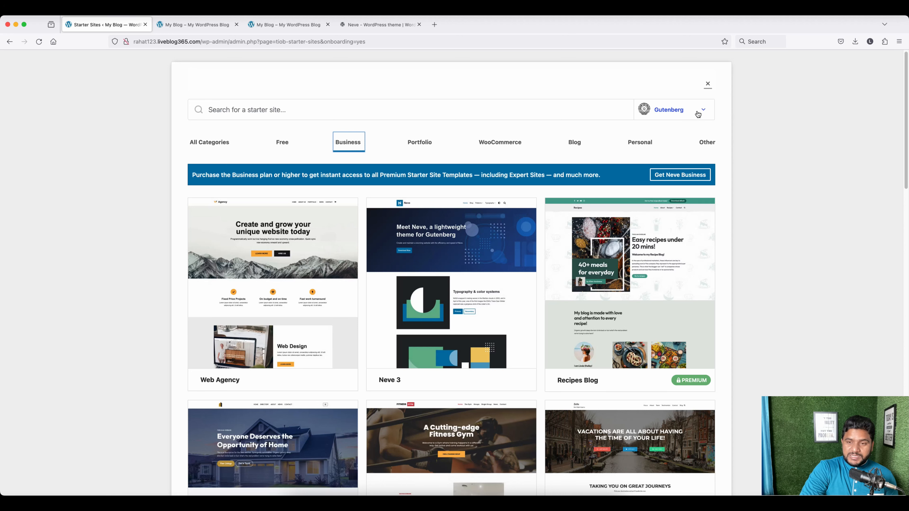
- Check which page builders are offered as alternatives to Gutenberg for the starter sites
left_click(698, 114)
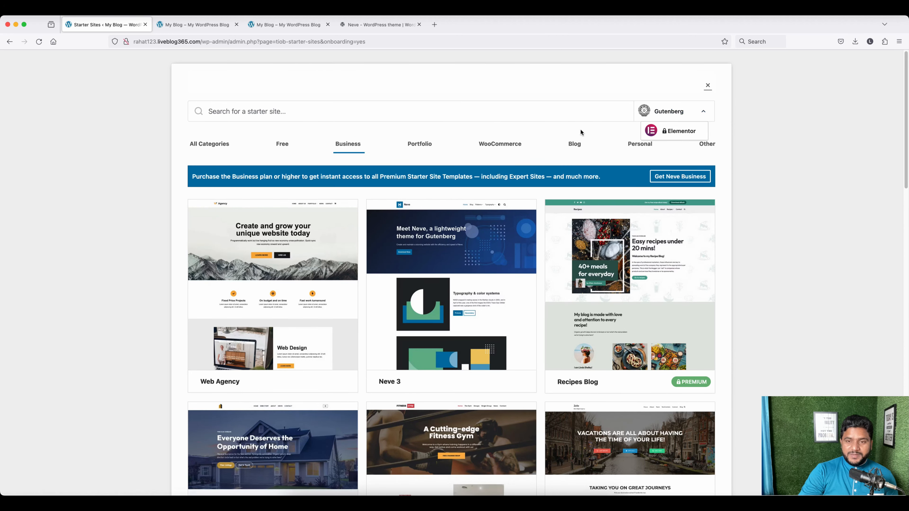
left_click(550, 129)
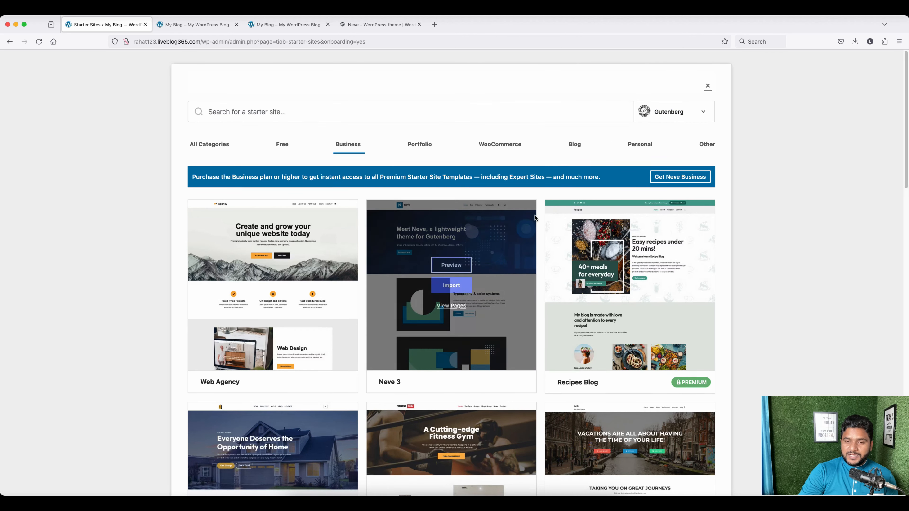
left_click(678, 113)
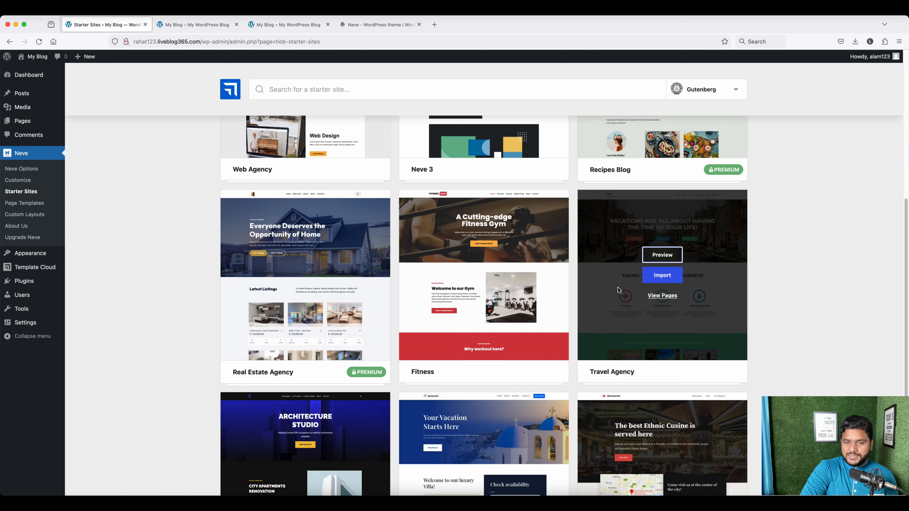
- Preview the Travel Agency starter site and look through its whole page down to the footer
right_click(663, 256)
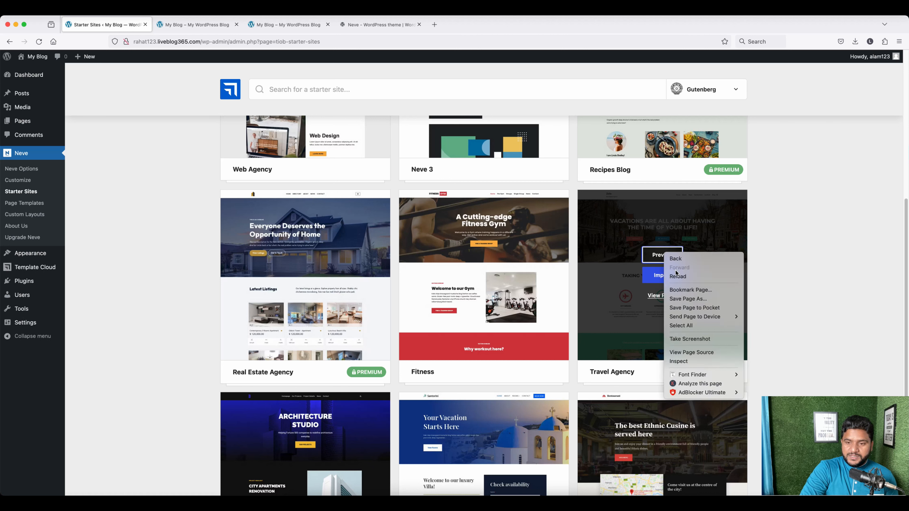
key("Escape")
left_click(656, 257)
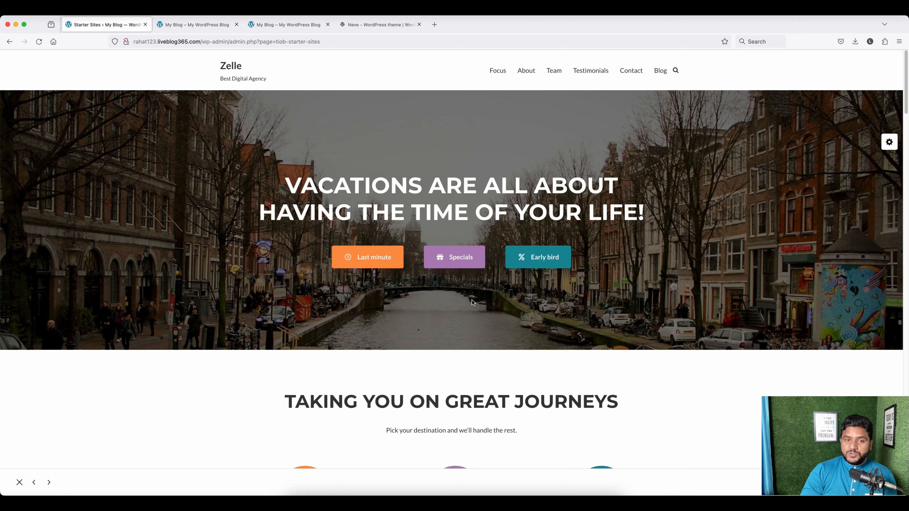
scroll(478, 302, "down", 4)
scroll(477, 302, "down", 20)
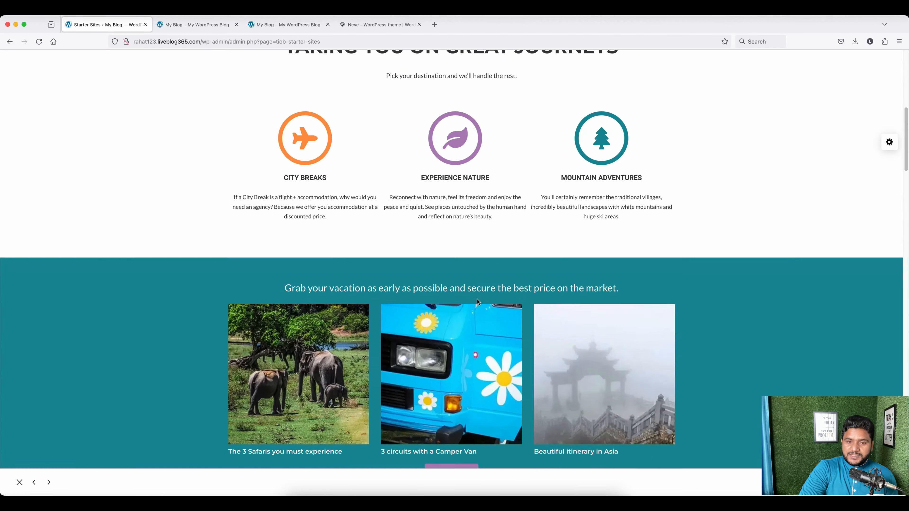
scroll(478, 302, "down", 20)
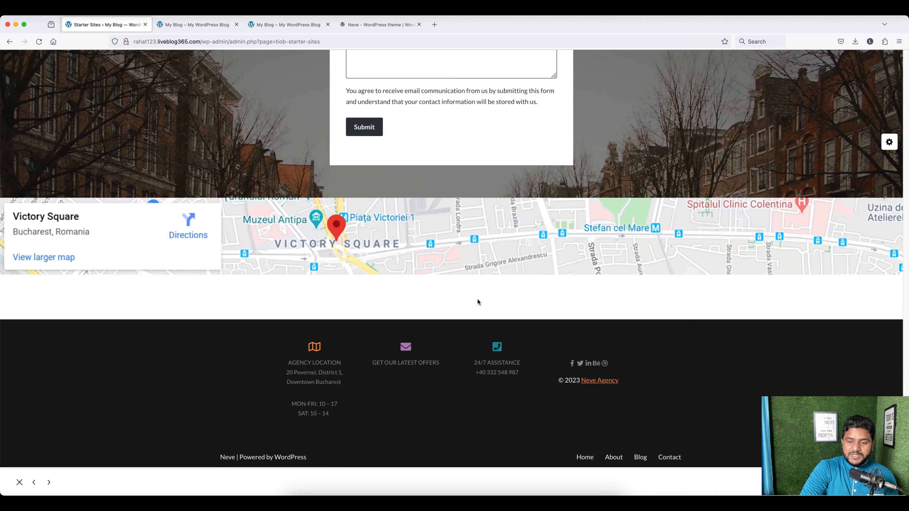
scroll(477, 301, "up", 15)
scroll(477, 299, "up", 20)
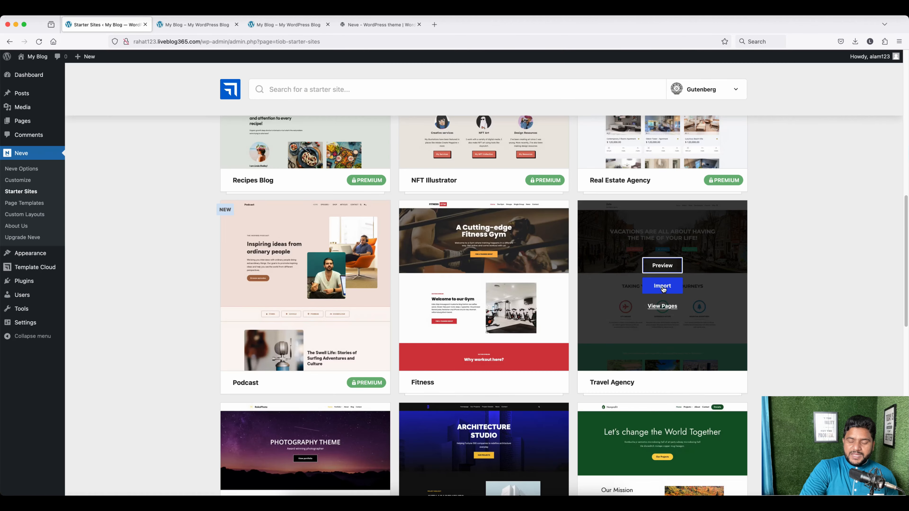
- Import the entire Travel Agency starter site with Cleanup previous import enabled, and skip the subscription to add own content
left_click(662, 289)
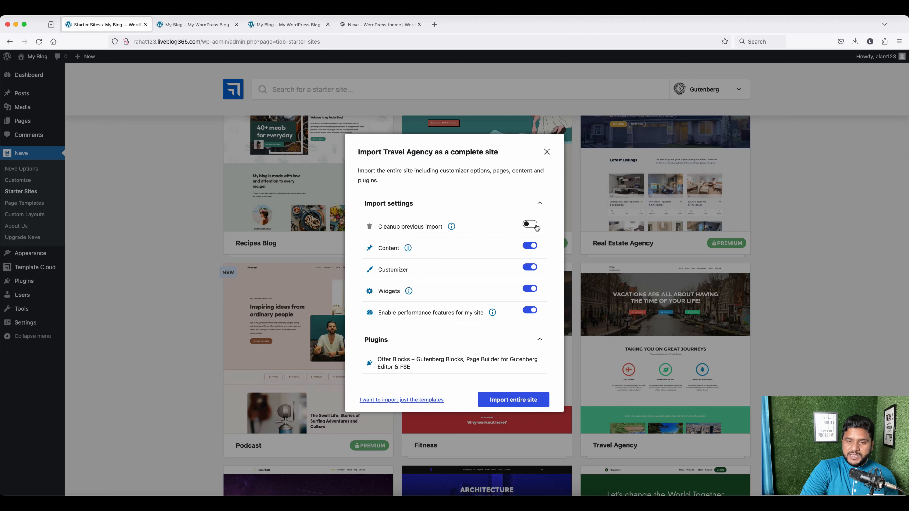
left_click(534, 225)
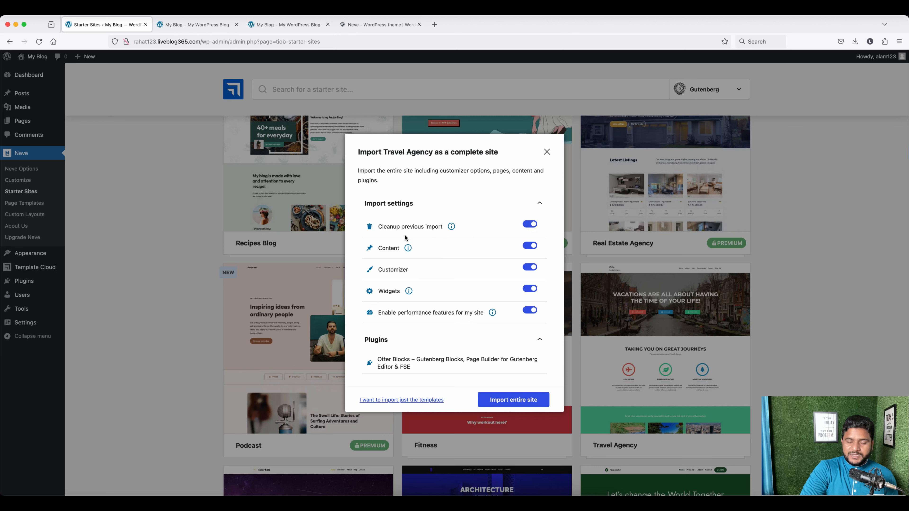
mouse_move(450, 236)
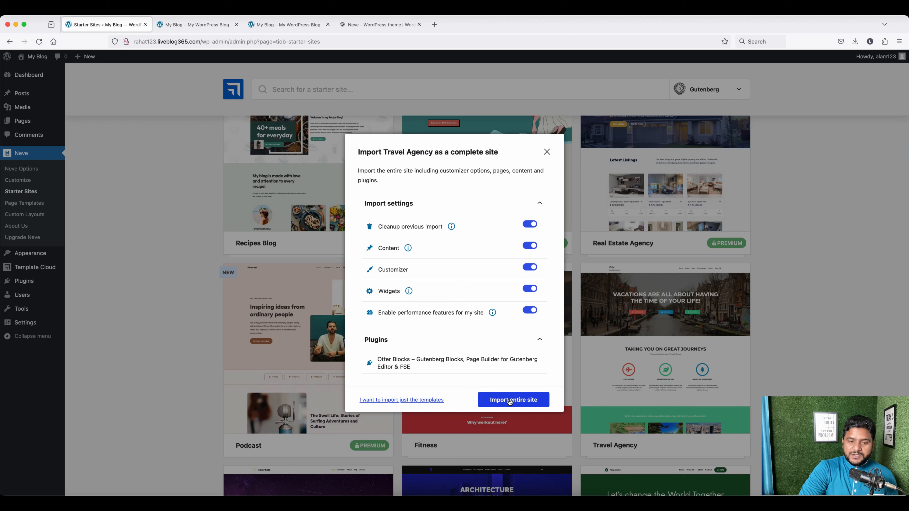
left_click(510, 401)
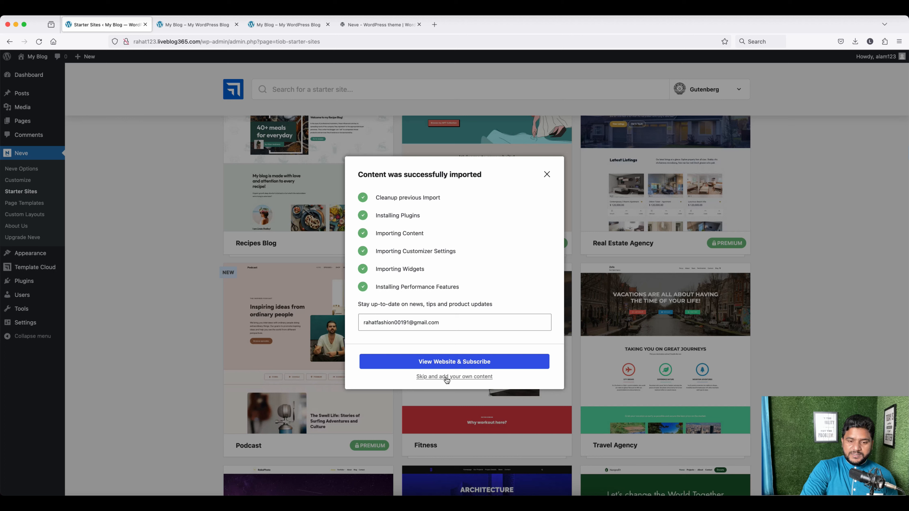
left_click(447, 378)
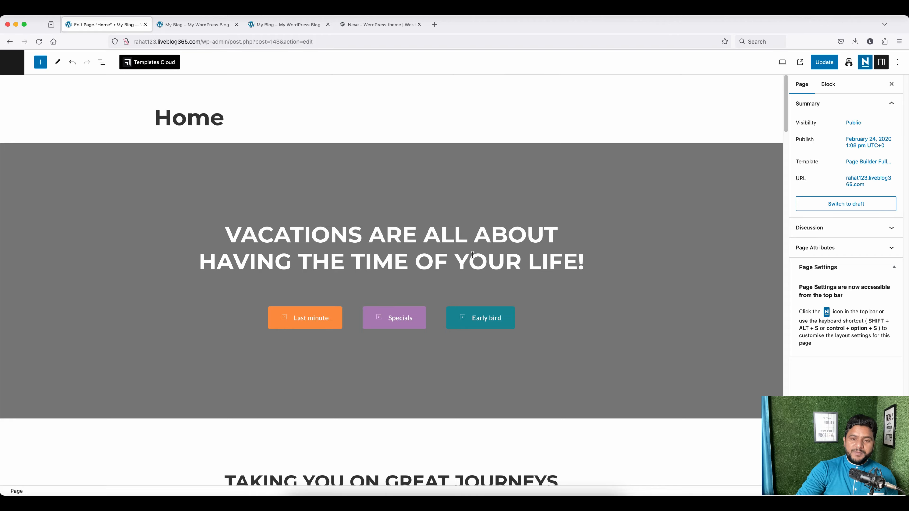
- Look through the sections of the imported Home page in the block editor
scroll(479, 260, "down", 15)
scroll(479, 260, "down", 15)
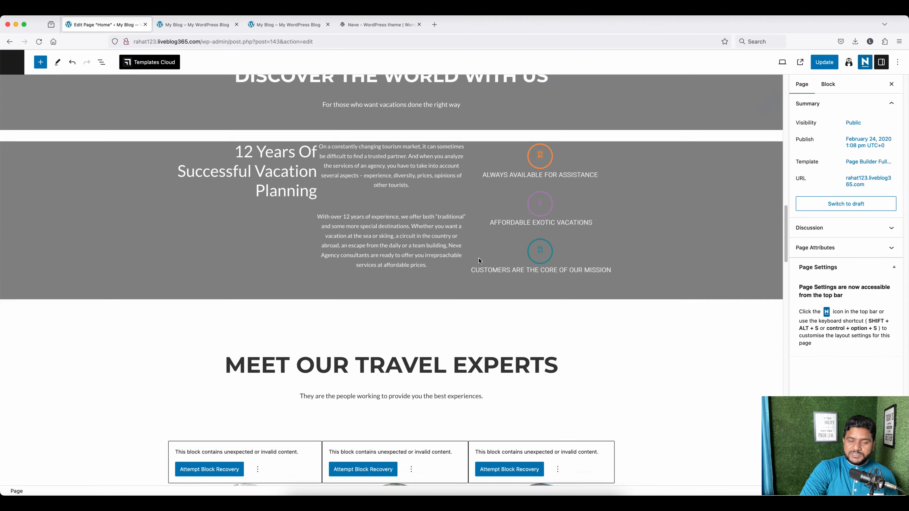
scroll(479, 258, "down", 5)
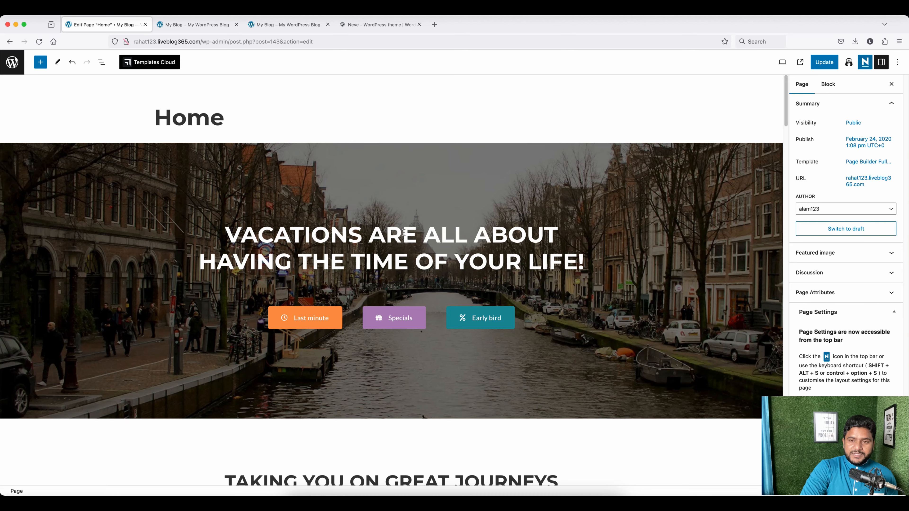
scroll(403, 231, "down", 10)
scroll(403, 231, "up", 2)
scroll(404, 233, "up", 10)
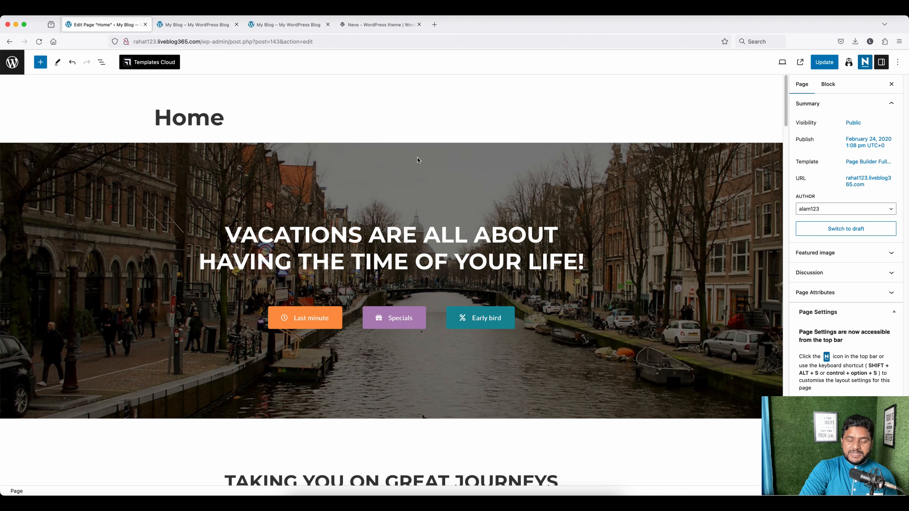
- Shorten the hero heading of the Home page to "VACATIONS BOUT HAVING THE TIME OF YOUR LIFE!"
left_click(411, 260)
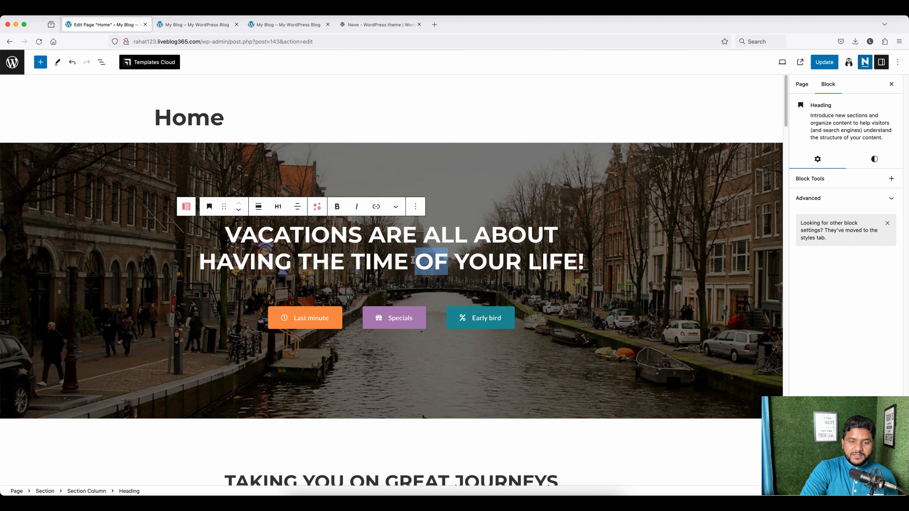
triple_click(412, 260)
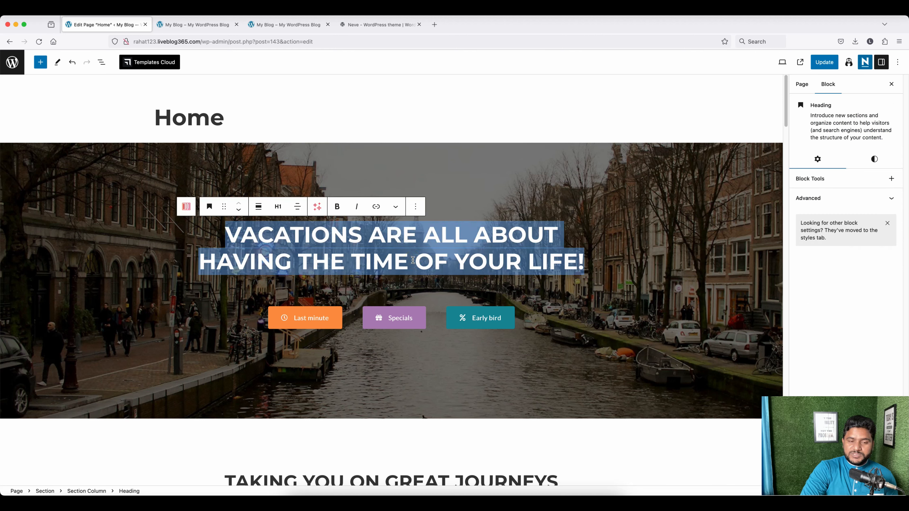
left_click(412, 259)
triple_click(407, 240)
left_click(408, 239)
left_click_drag(369, 235, 498, 233)
key("BackSpace")
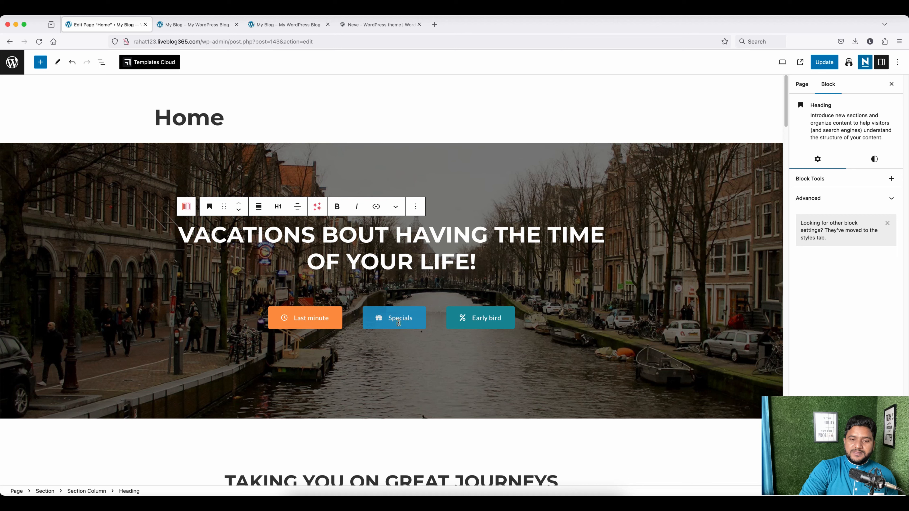
- Open the link entry field of the hero's Specials button
left_click(398, 322)
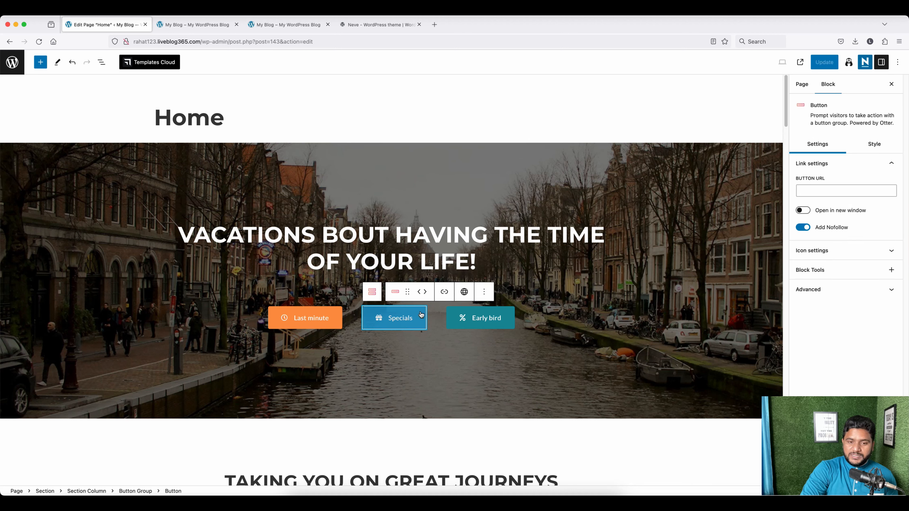
left_click(444, 291)
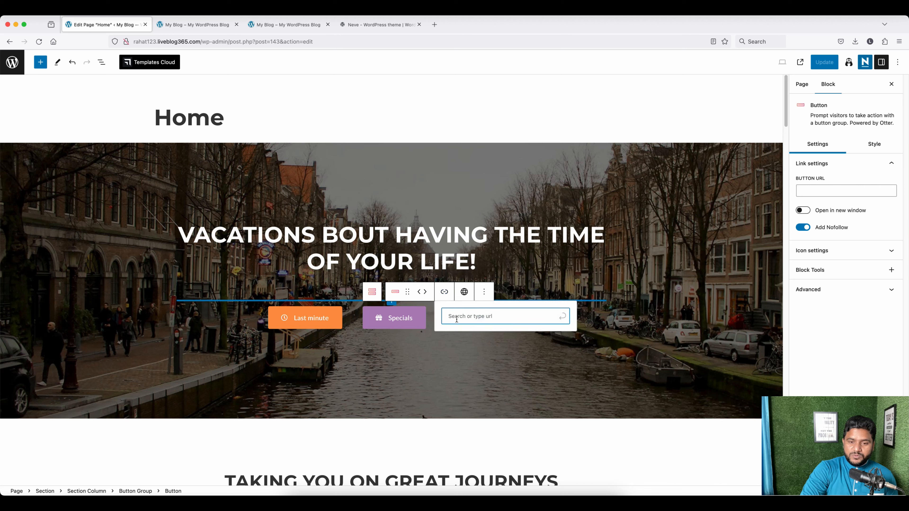
left_click(461, 315)
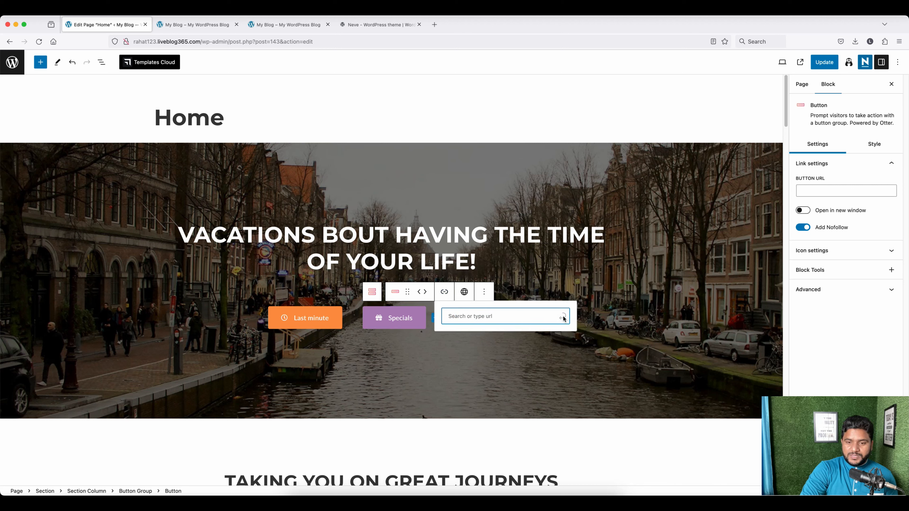
- Change the Specials button's label to "Book" and select the hero section around it
left_click(397, 320)
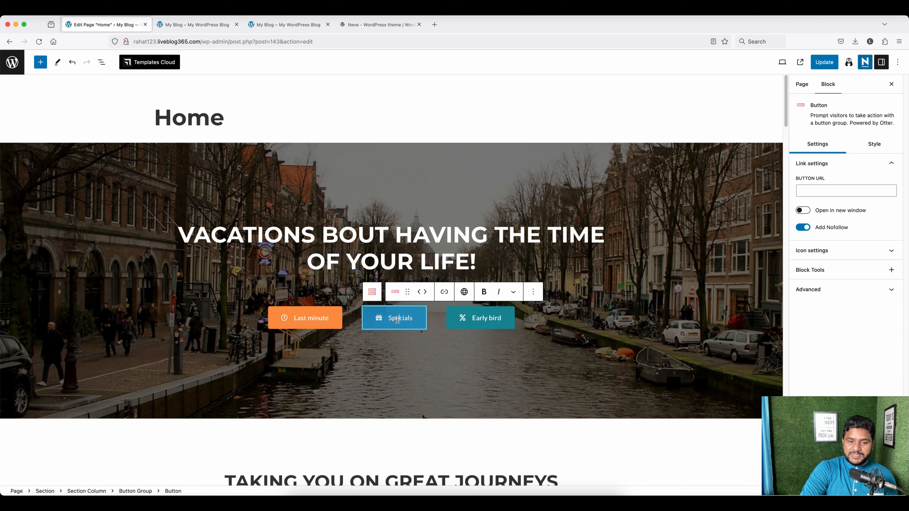
double_click(398, 320)
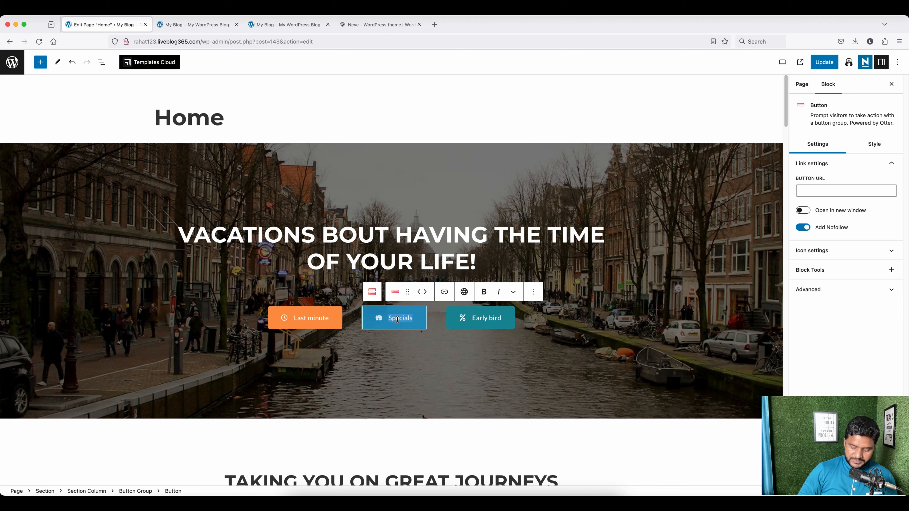
type("Book")
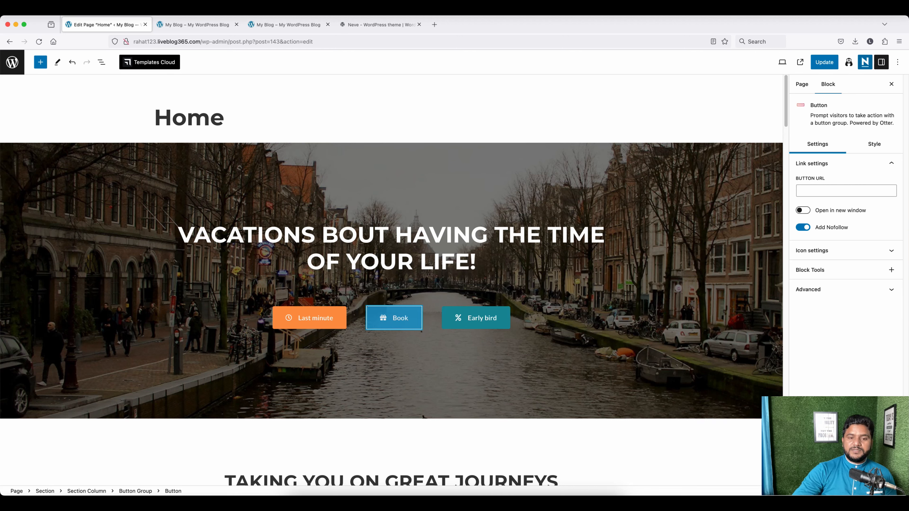
left_click(284, 157)
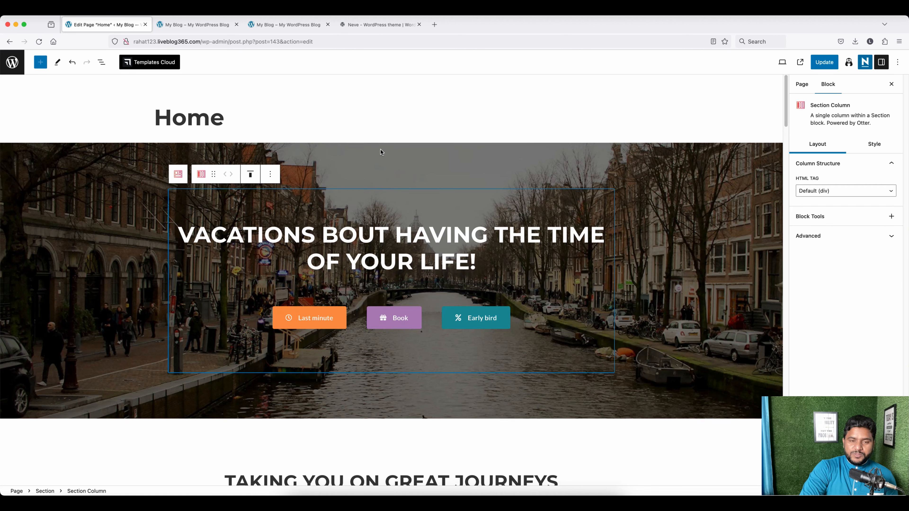
left_click(370, 158)
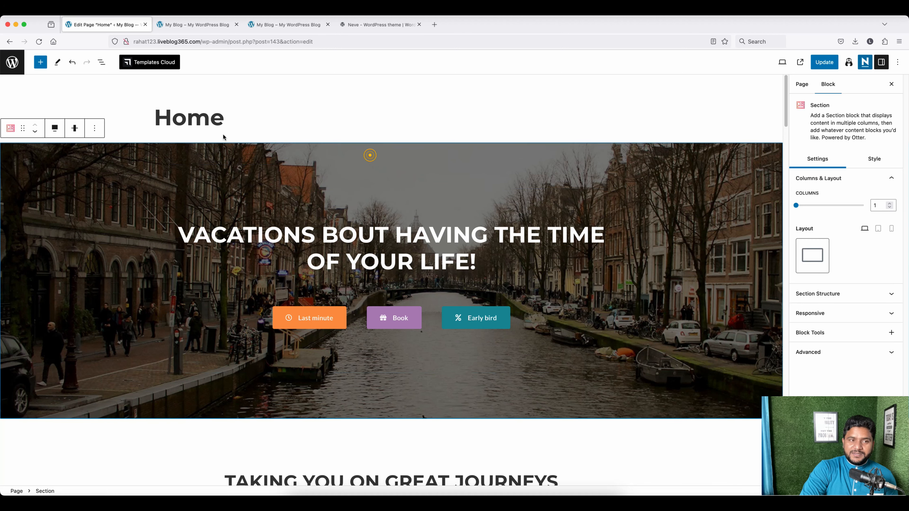
- Insert a Columns block above the hero section with two equally split columns
left_click(41, 64)
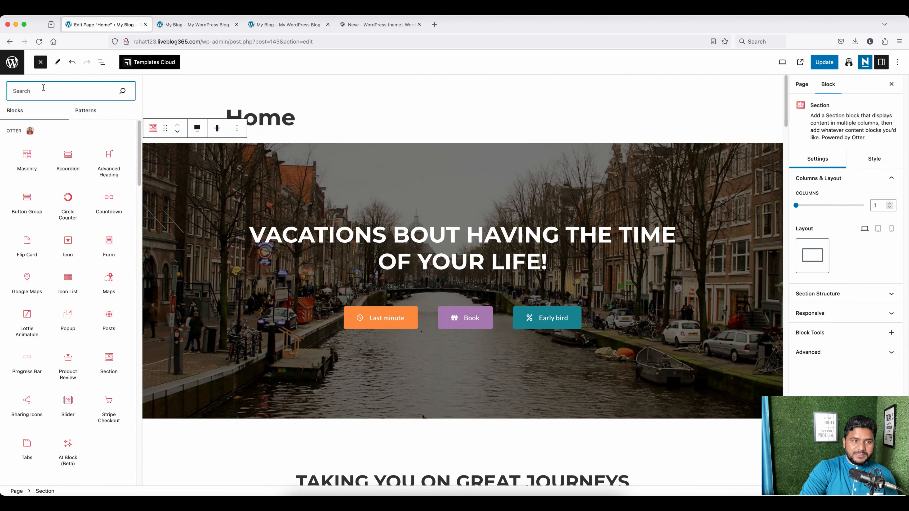
type("co")
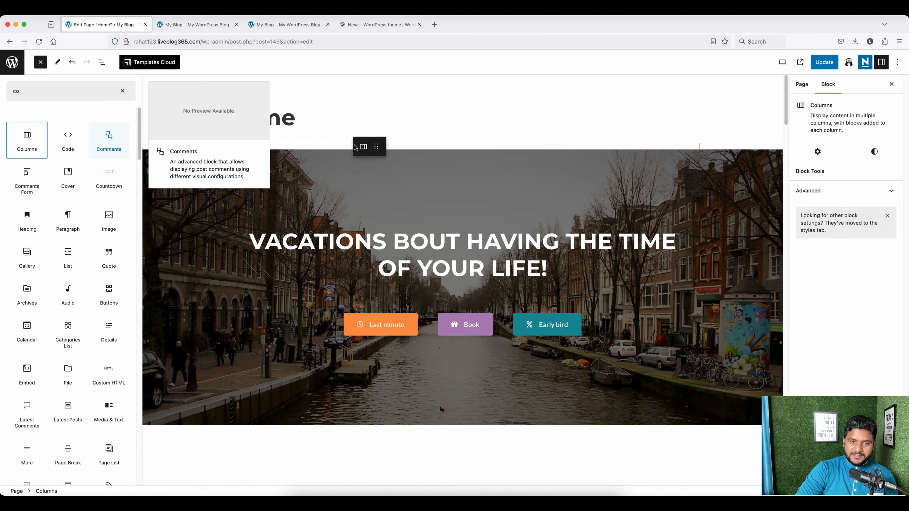
key("Return")
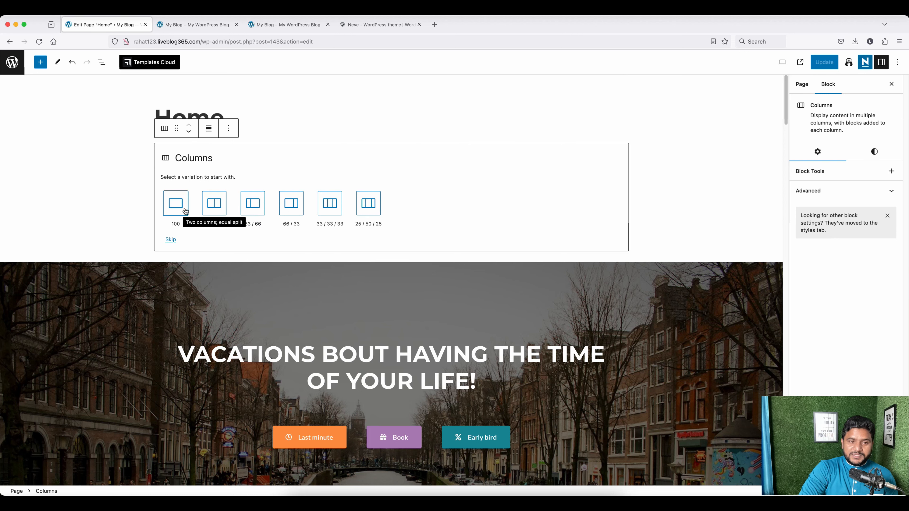
scroll(215, 206, "down", 1)
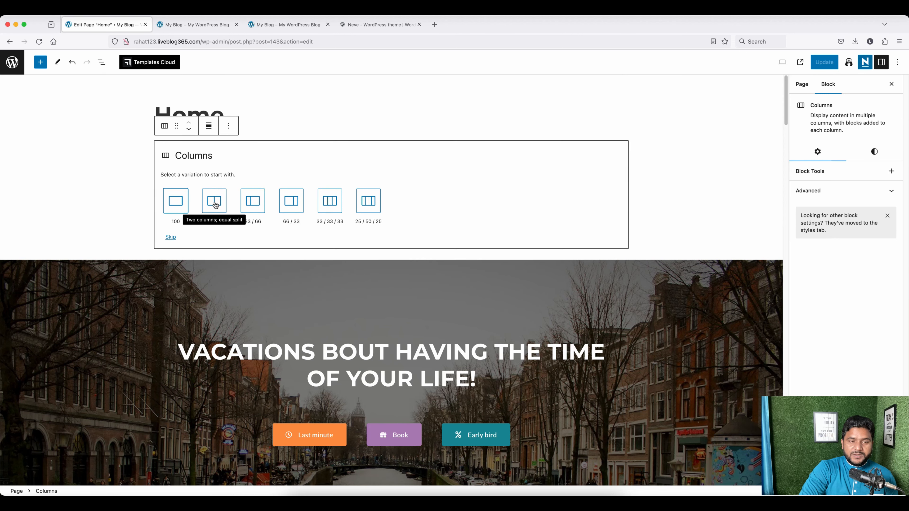
left_click(215, 205)
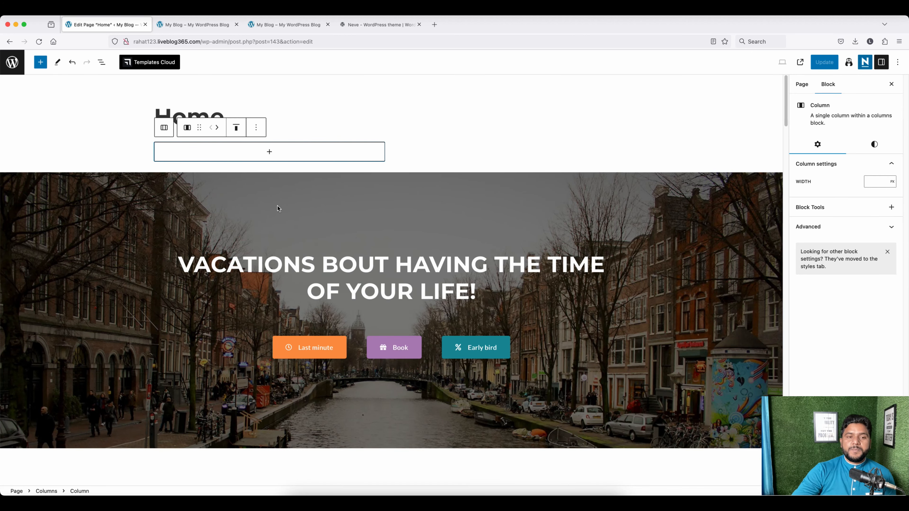
- Fill the first column with an empty heading, a paragraph reading "sddfgdgd" and a Buttons block
left_click(270, 152)
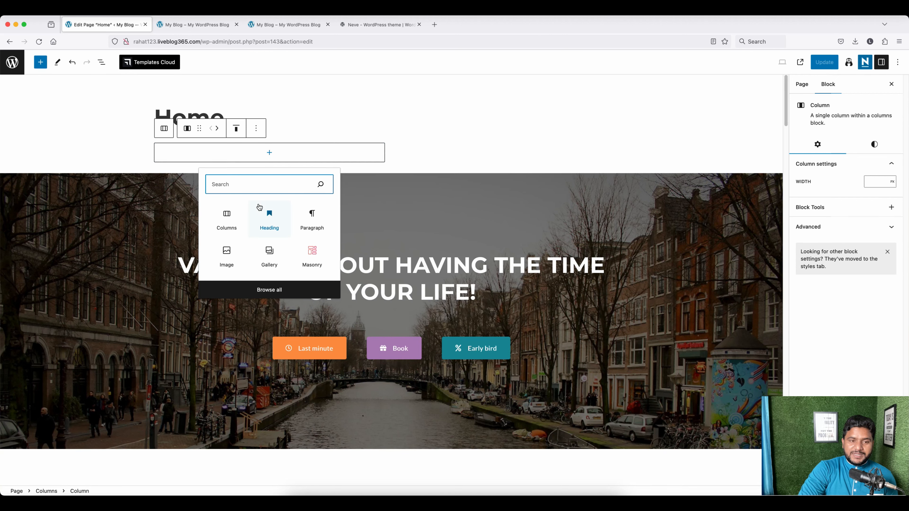
left_click(269, 220)
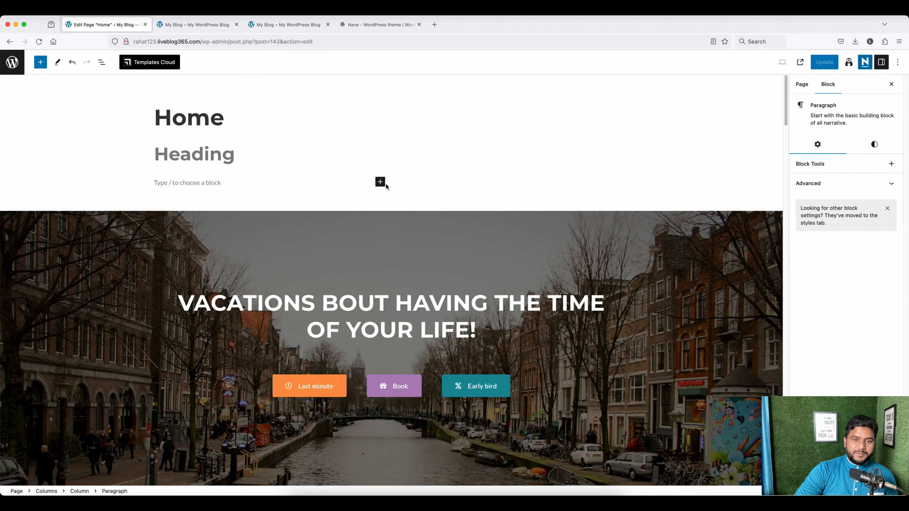
left_click(380, 183)
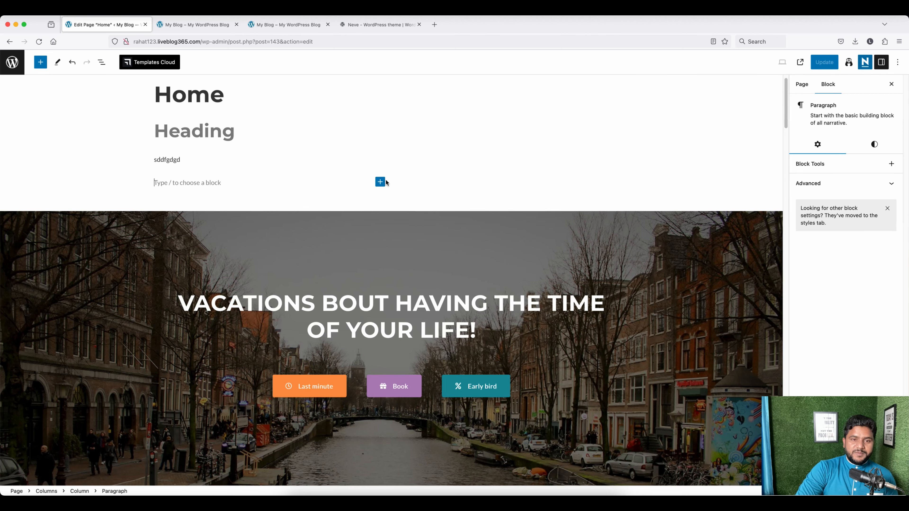
left_click(380, 182)
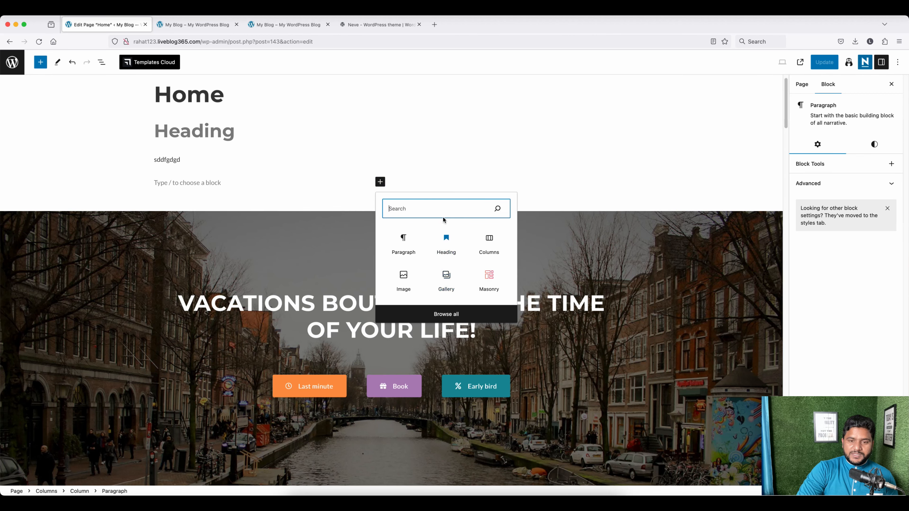
left_click(487, 277)
left_click(273, 166)
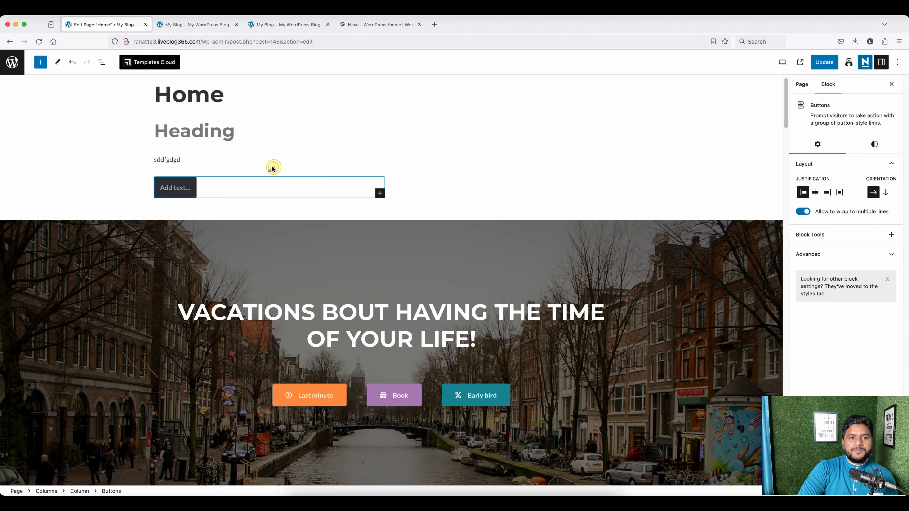
- Insert the media library photo of the person holding a Canon camera into the second column
left_click(472, 154)
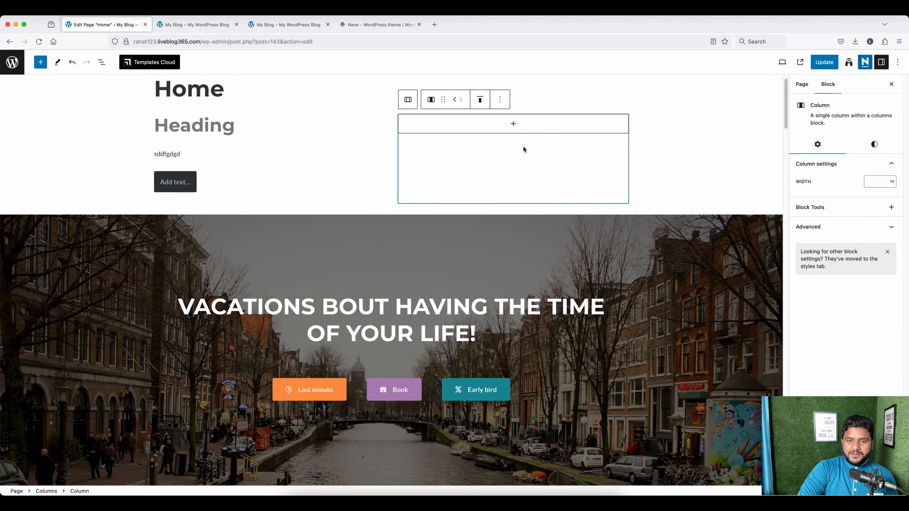
left_click(512, 124)
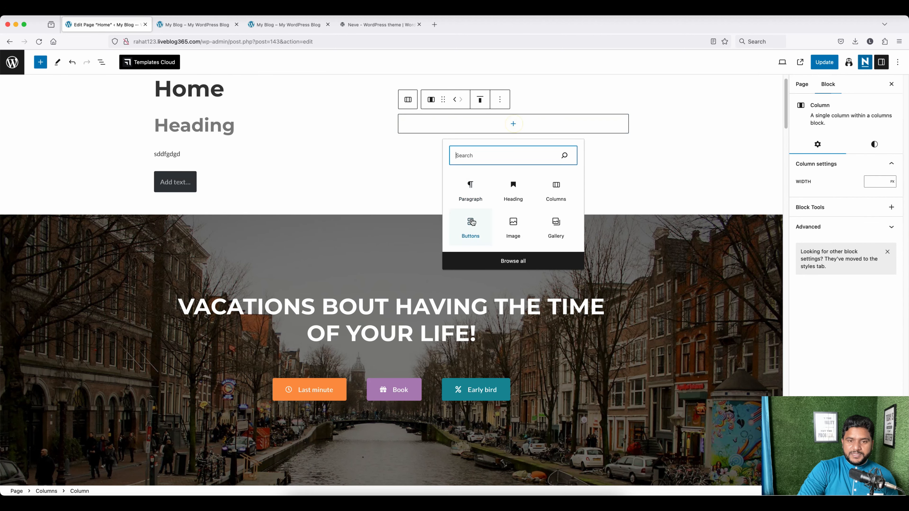
left_click(513, 223)
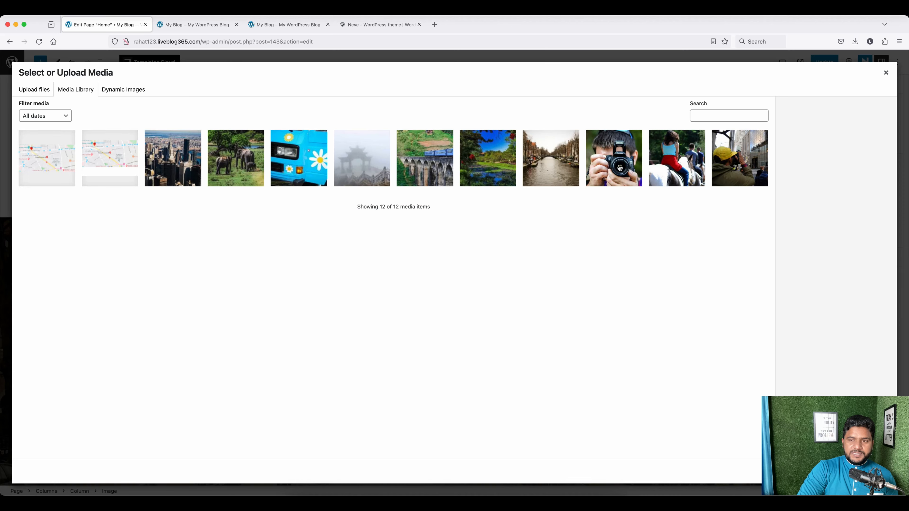
left_click(620, 167)
left_click(869, 471)
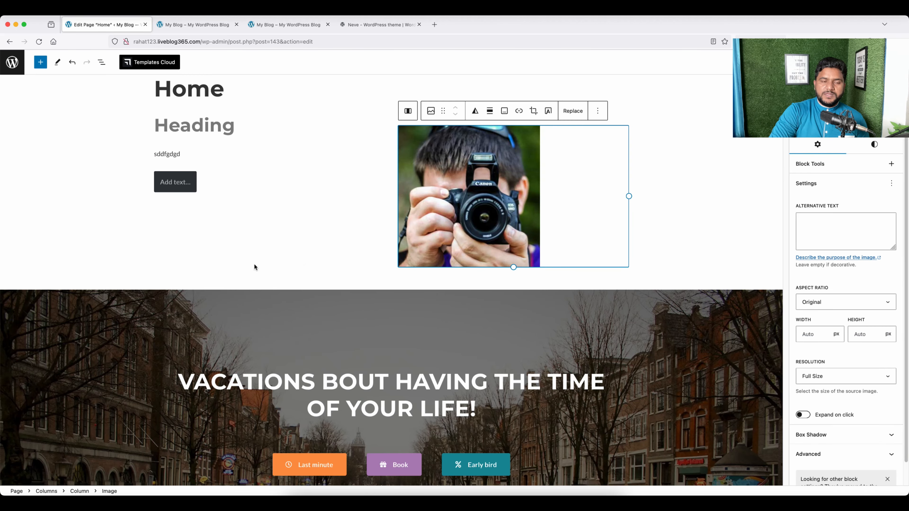
- Enter "Book Your Journey" as the first column's heading and update the Home page
left_click(202, 128)
type("Book Your Journey")
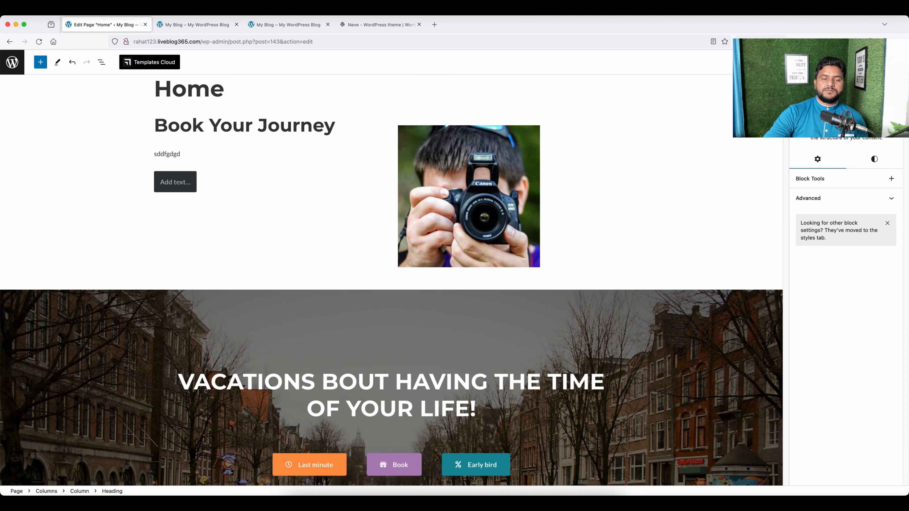
left_click(177, 154)
left_click(243, 120)
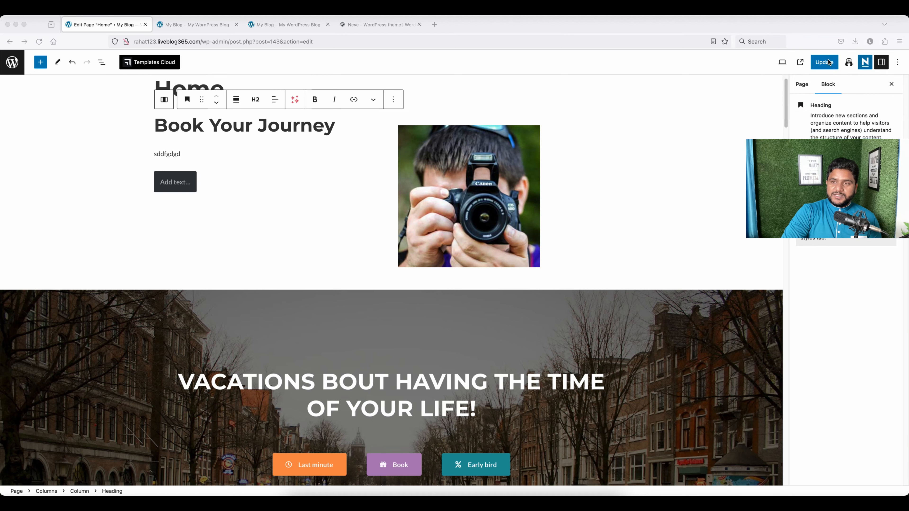
left_click(825, 63)
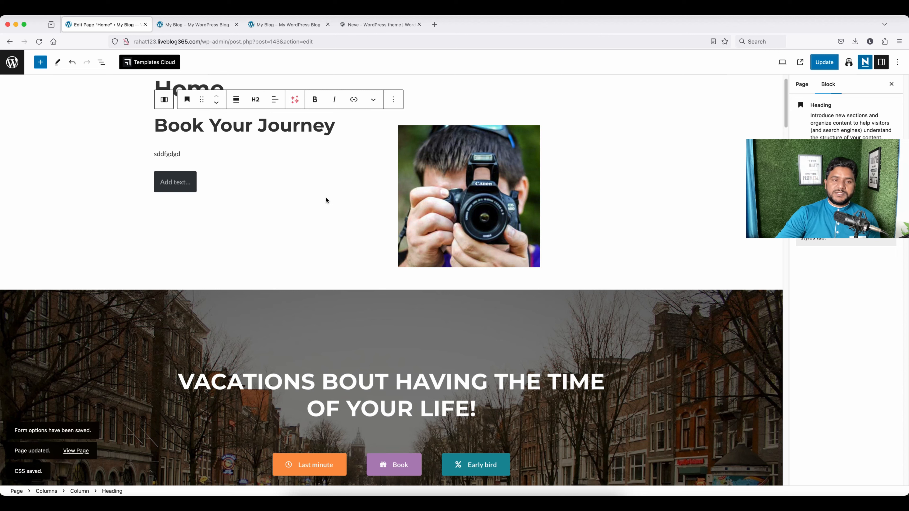
- Visit the live site from the dashboard and open the Container layout settings in its customizer
left_click(20, 68)
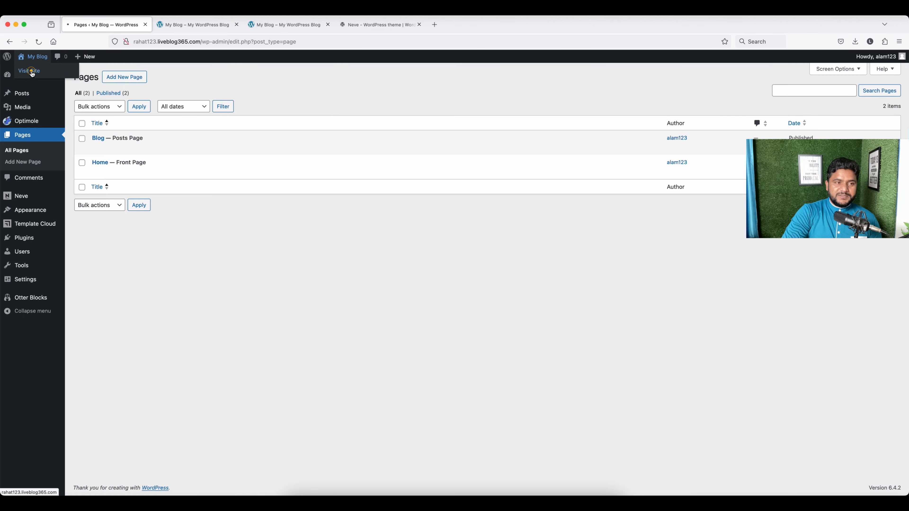
left_click(31, 72)
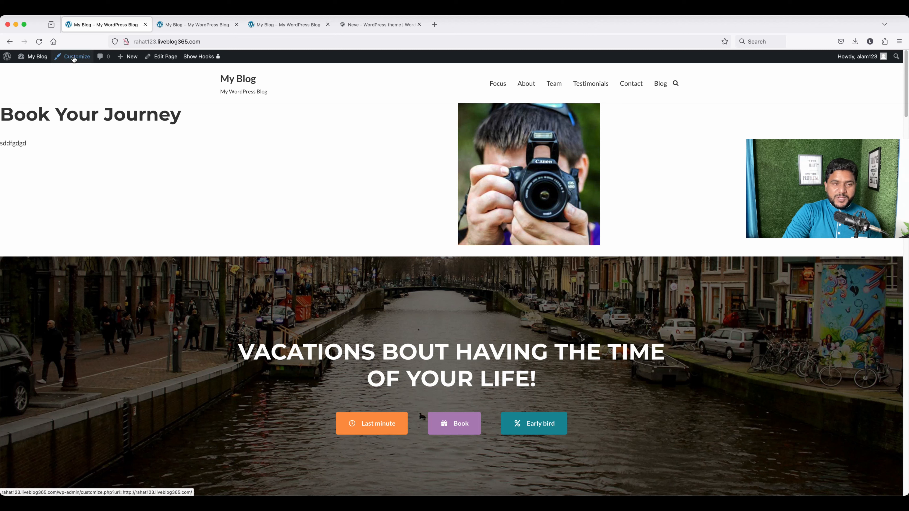
left_click(74, 57)
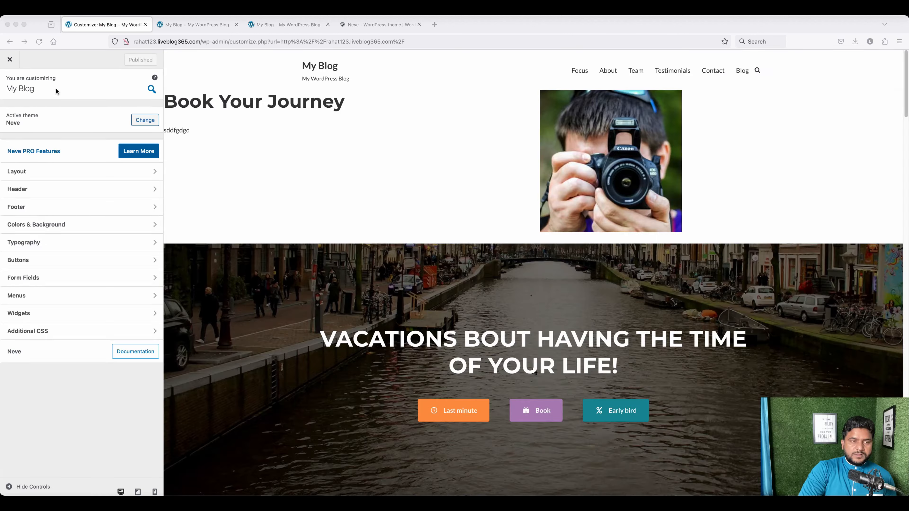
left_click(45, 175)
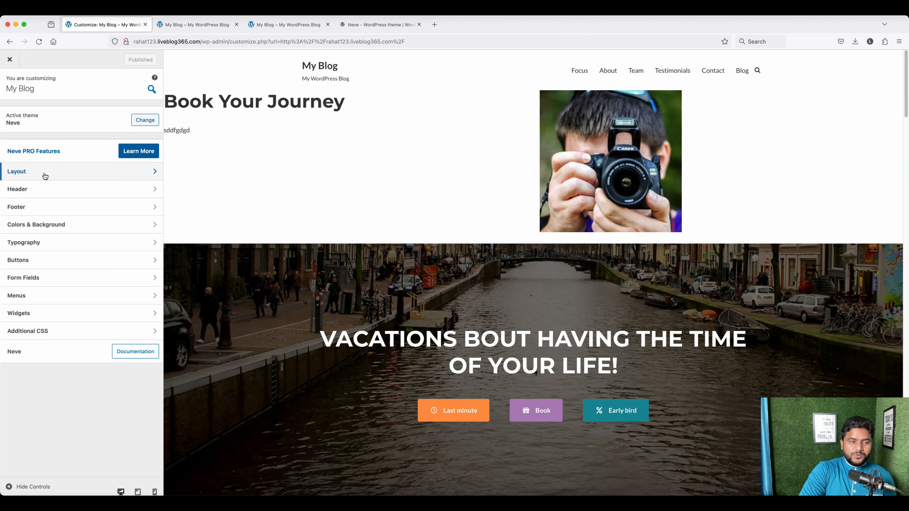
left_click(45, 175)
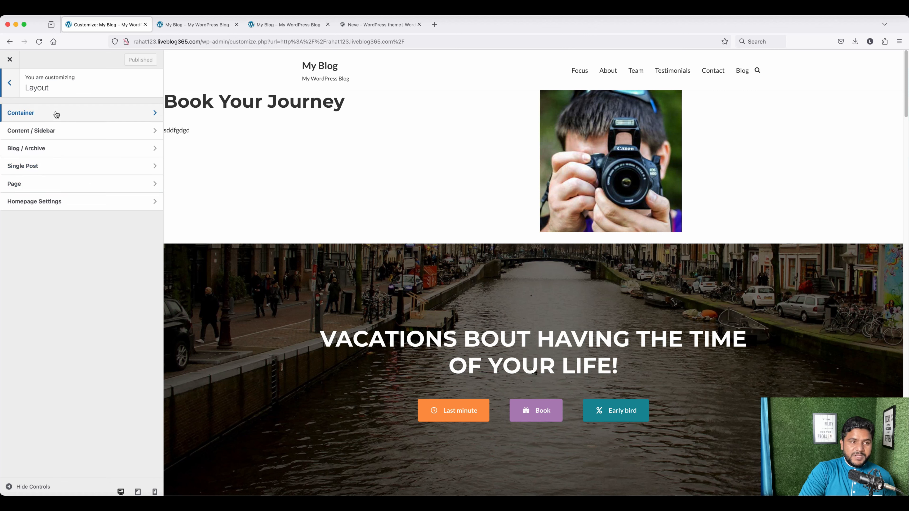
left_click(63, 115)
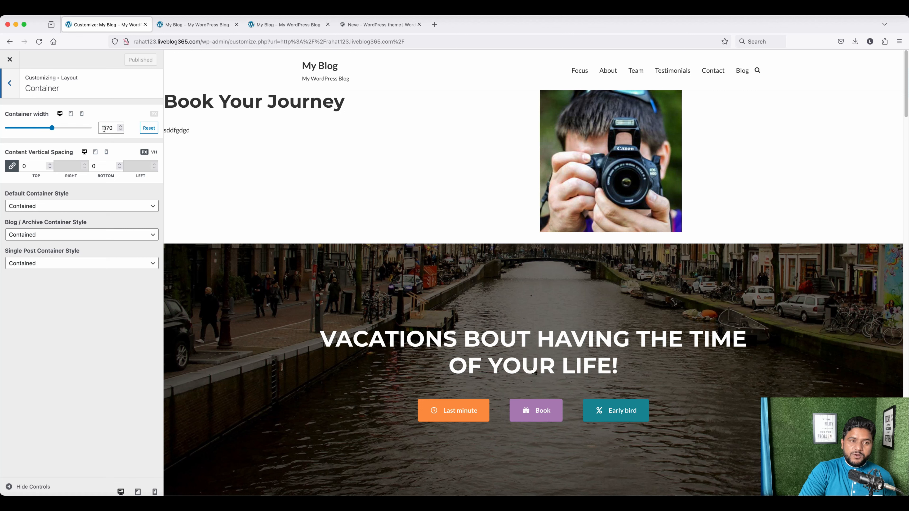
- Try a wider desktop container width of 1391 px
left_click_drag(54, 129, 62, 128)
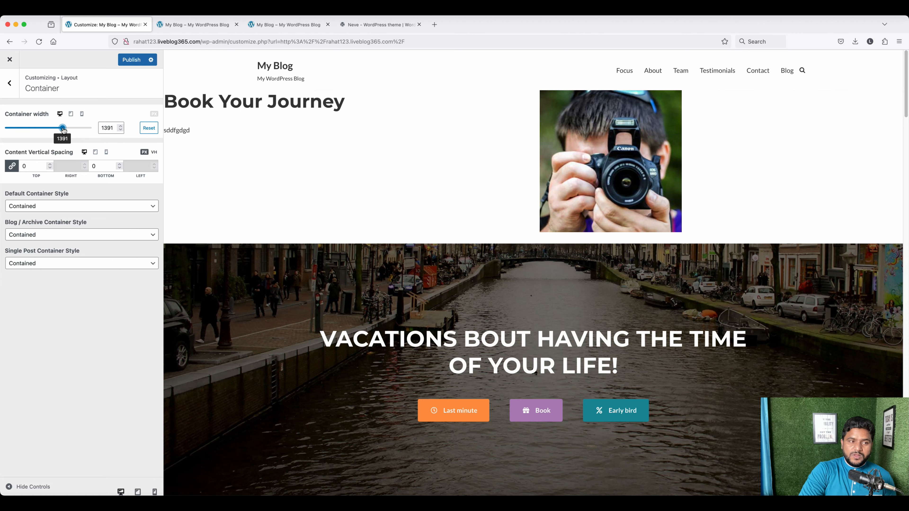
left_click_drag(63, 128, 67, 130)
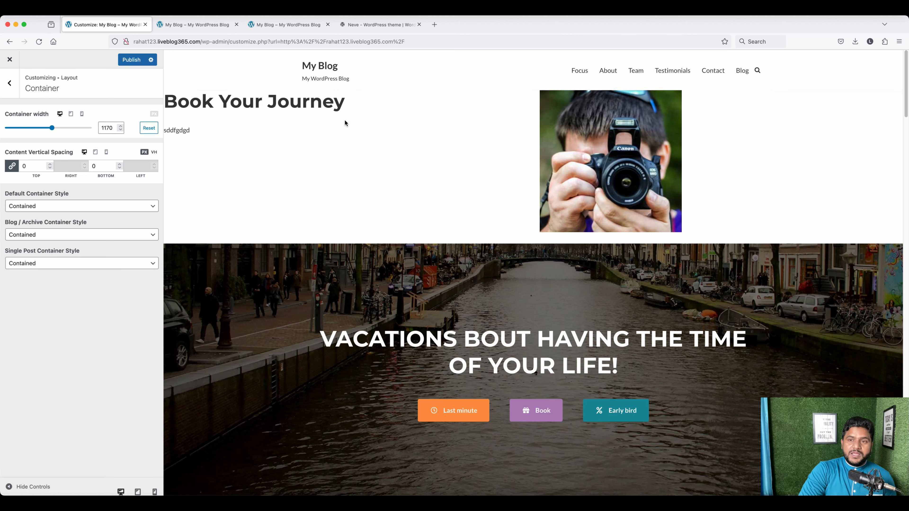
scroll(345, 122, "down", 1)
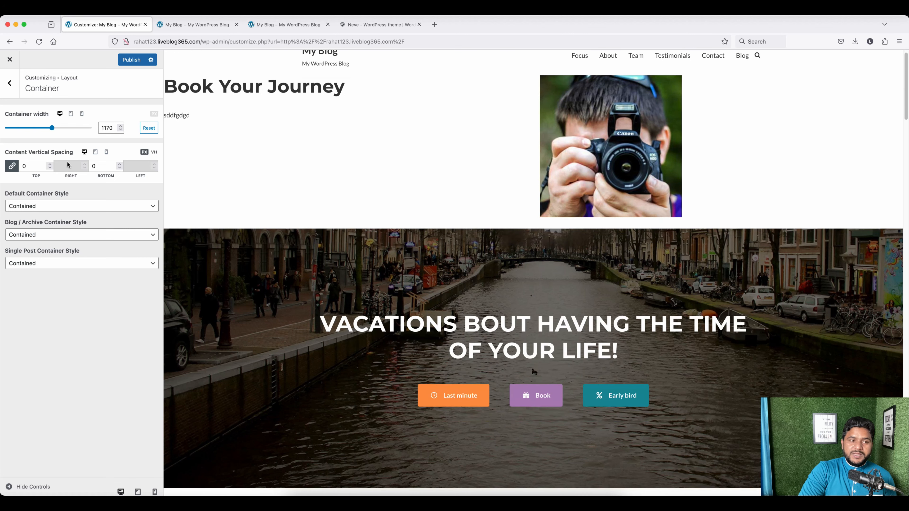
- Set the content vertical spacing to 33 px at the top and bottom
left_click(50, 164)
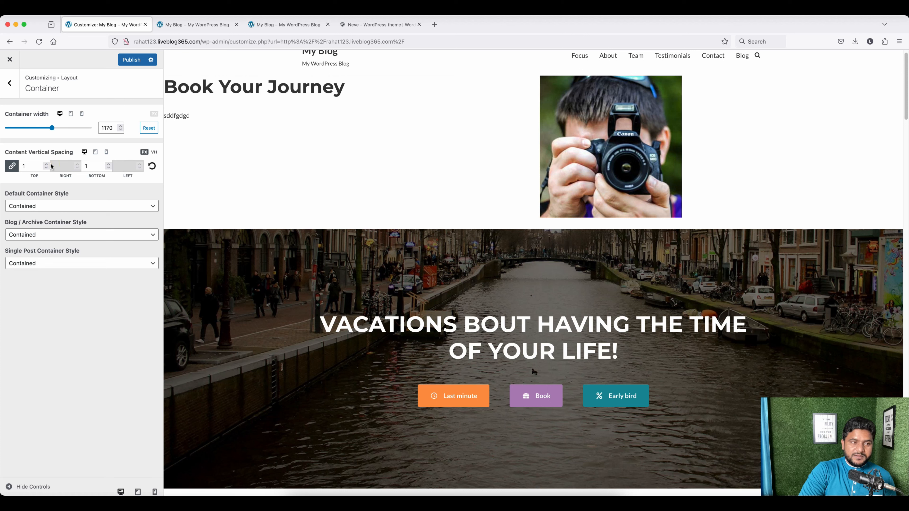
left_click(47, 164)
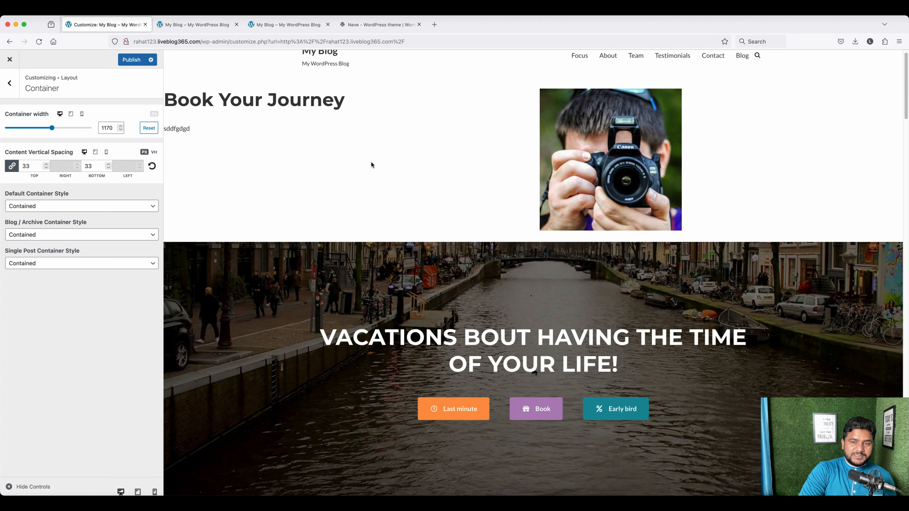
scroll(380, 167, "up", 1)
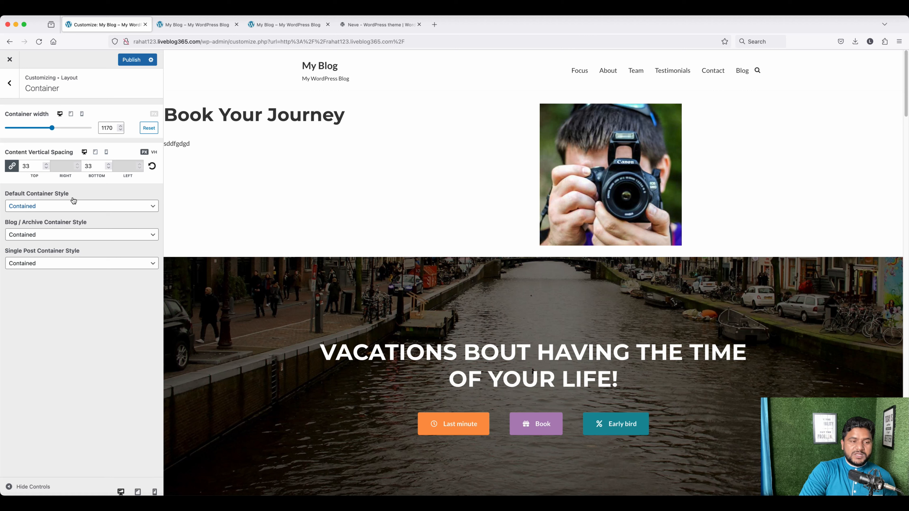
- Set the default, blog/archive and single post container styles to Full Width and return to the Layout options
left_click(68, 206)
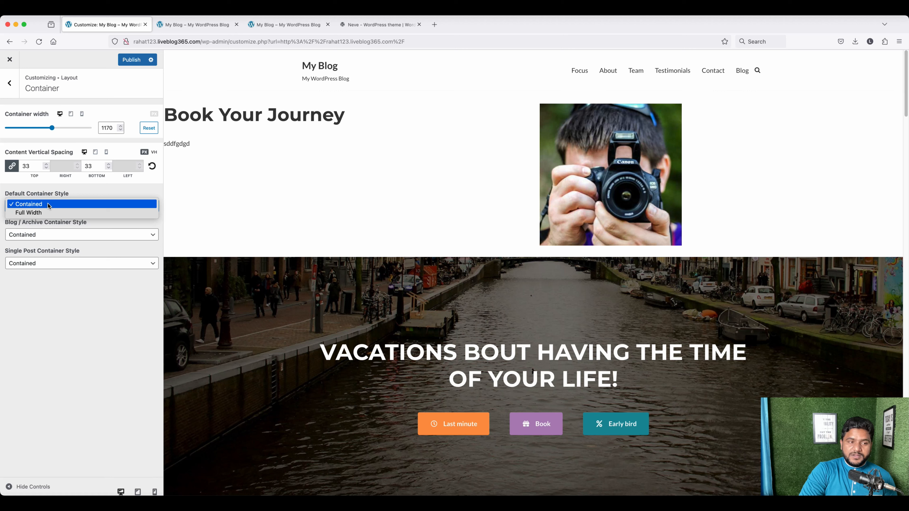
left_click(45, 213)
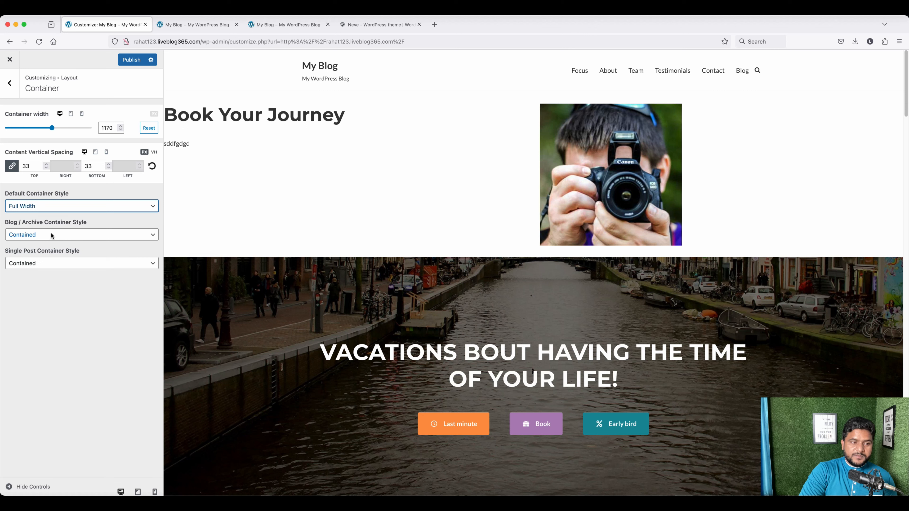
left_click(39, 236)
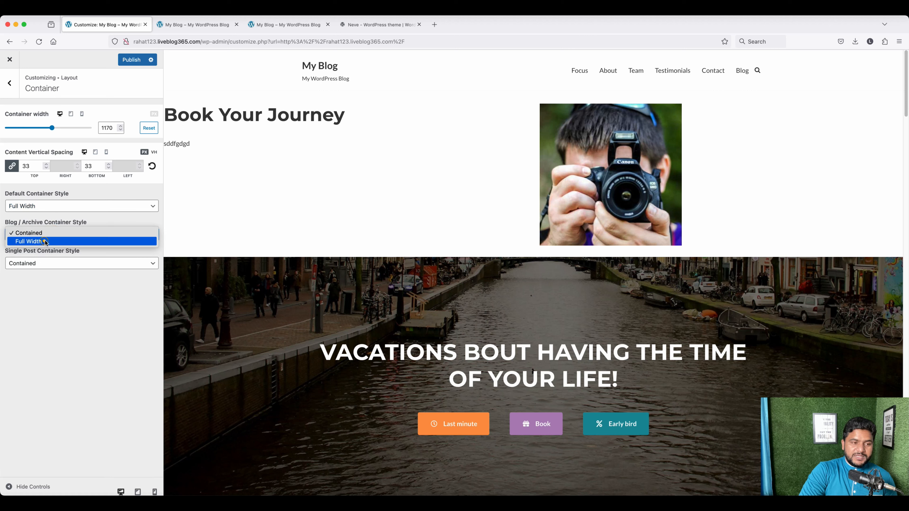
left_click(45, 242)
left_click(63, 260)
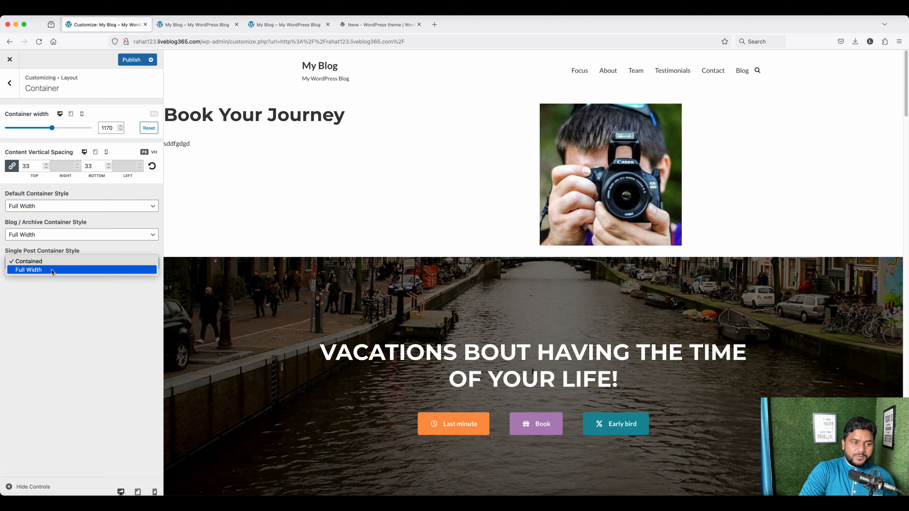
left_click(52, 272)
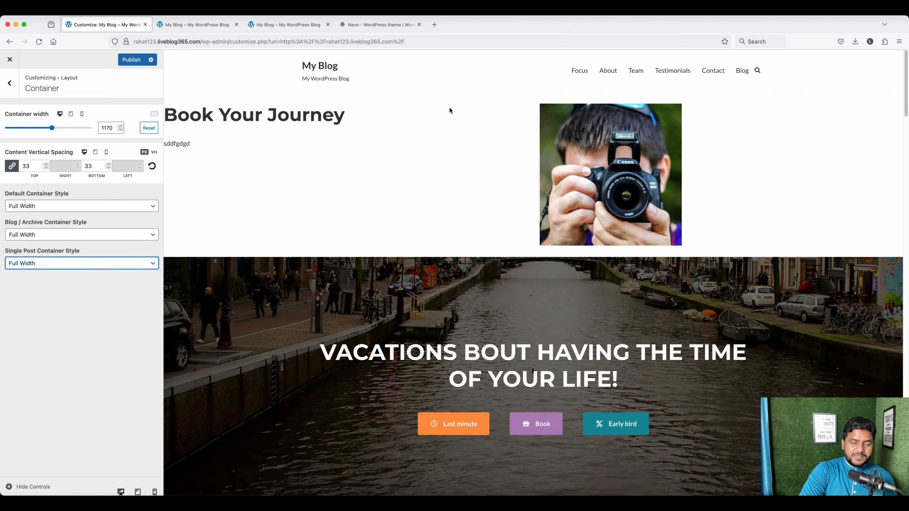
scroll(450, 160, "down", 10)
left_click(9, 83)
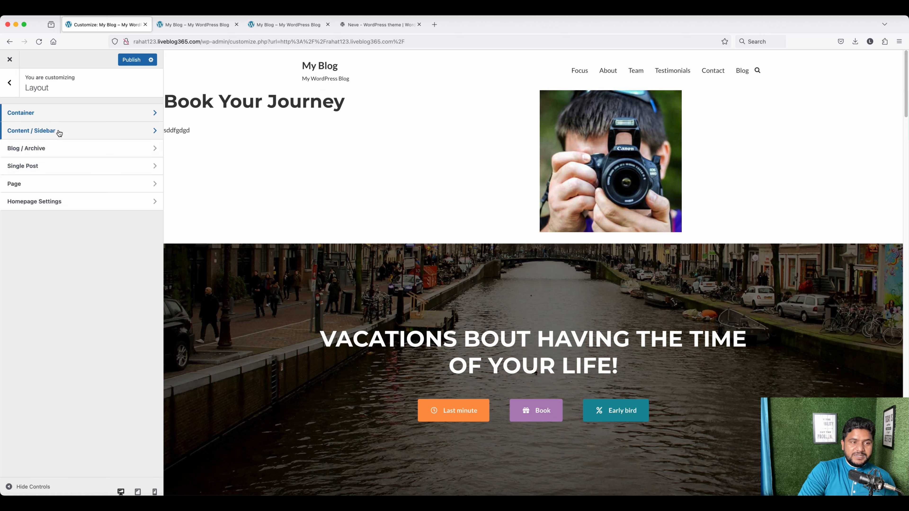
- Try the Left sidebar layout for the blog/archive in the Content / Sidebar settings, then return it to Full Width
left_click(59, 134)
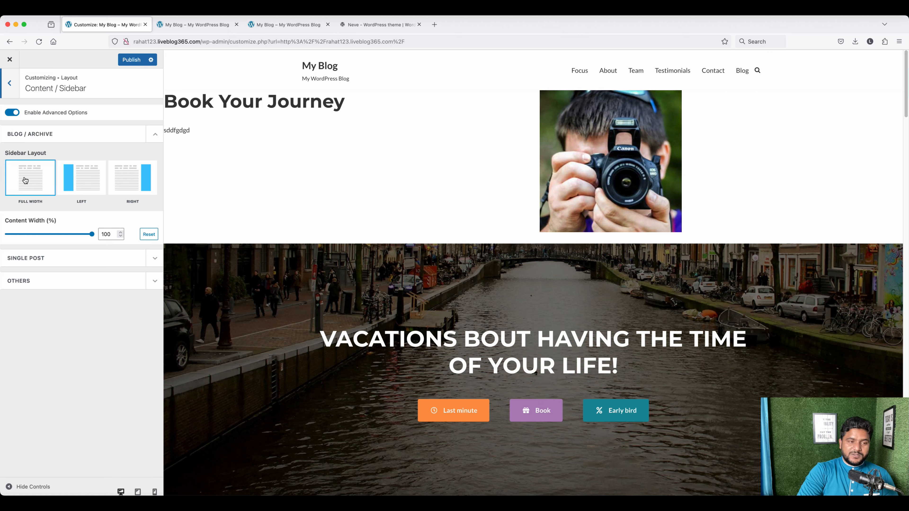
left_click(87, 182)
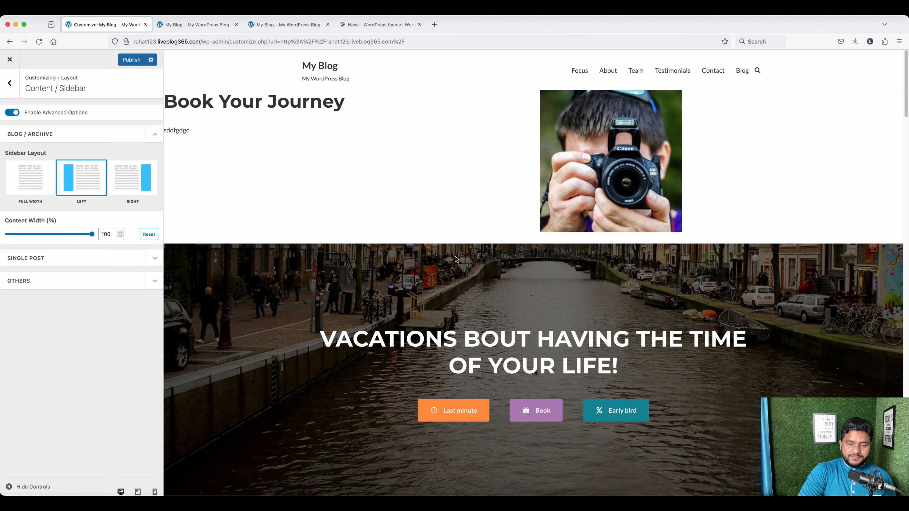
left_click(31, 183)
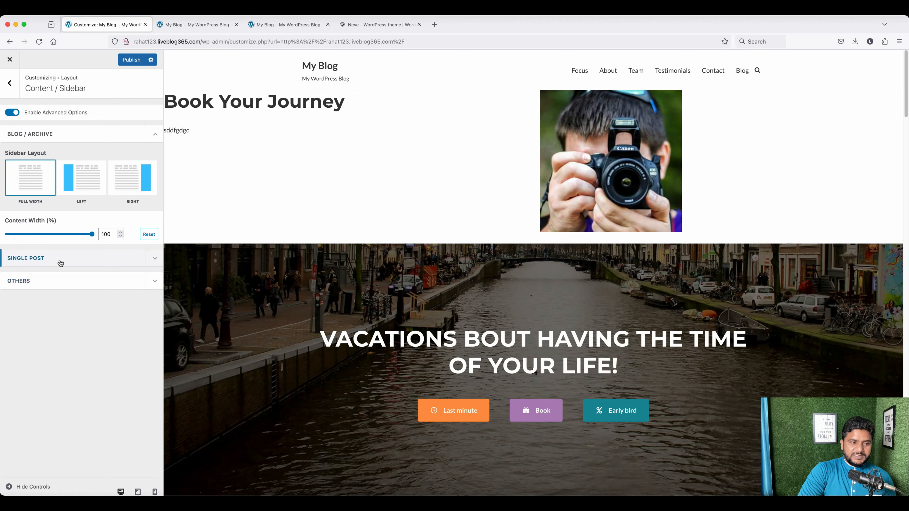
- Review the sidebar layout and content width settings for single posts and other pages
left_click(60, 260)
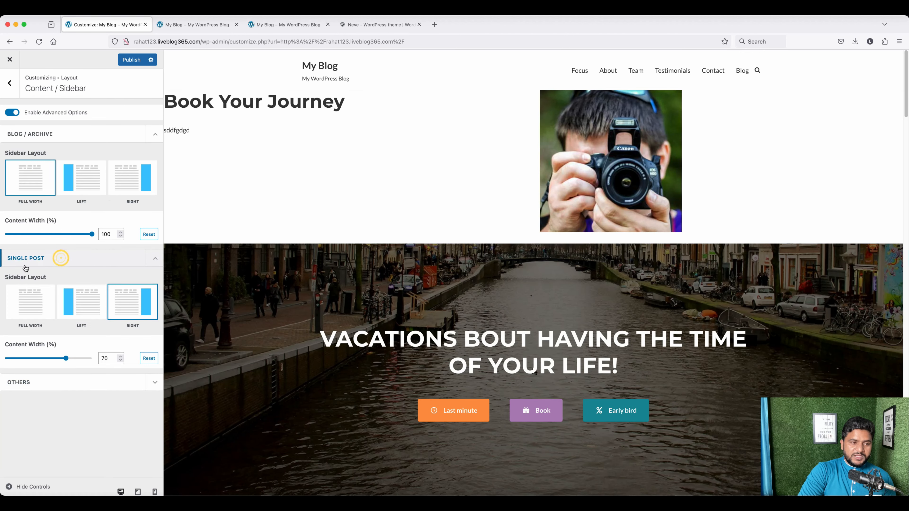
left_click(55, 379)
scroll(82, 394, "down", 1)
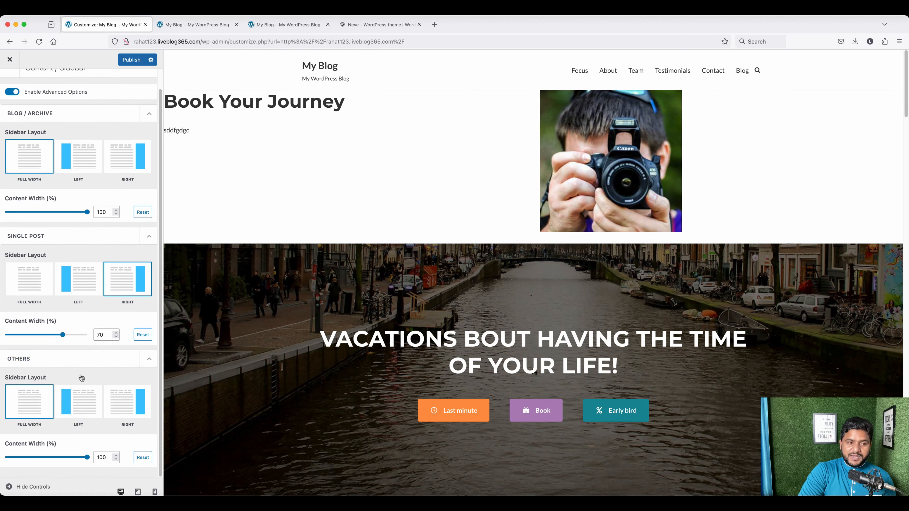
scroll(86, 306, "up", 2)
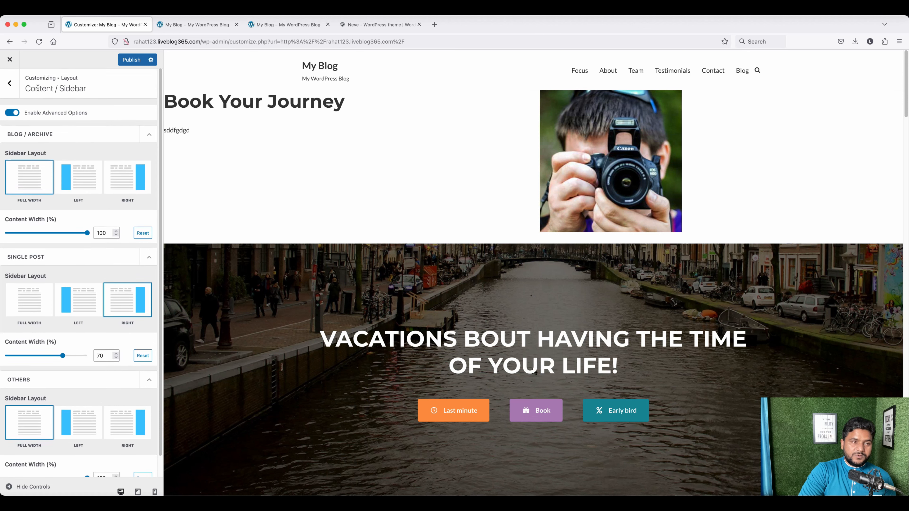
- Set the Blog / Archive layout to Grid with 3 columns on desktop
left_click(10, 84)
left_click(66, 148)
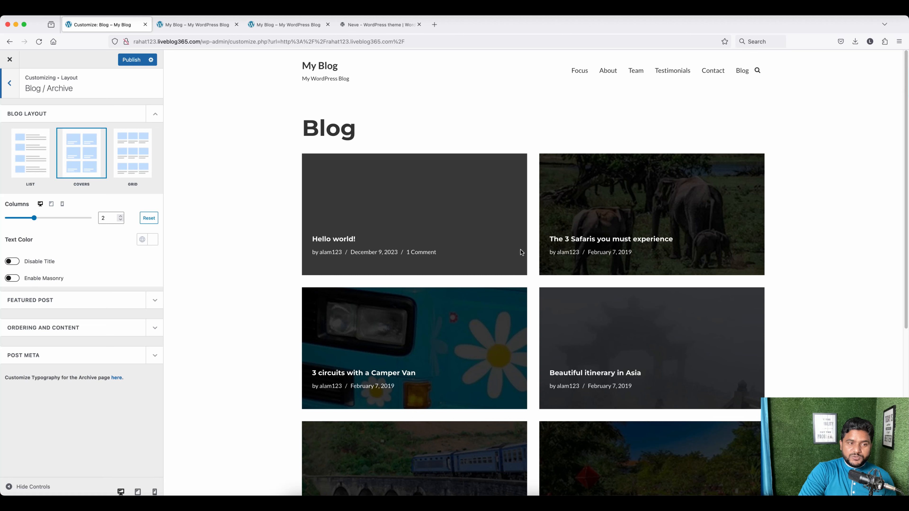
left_click(134, 163)
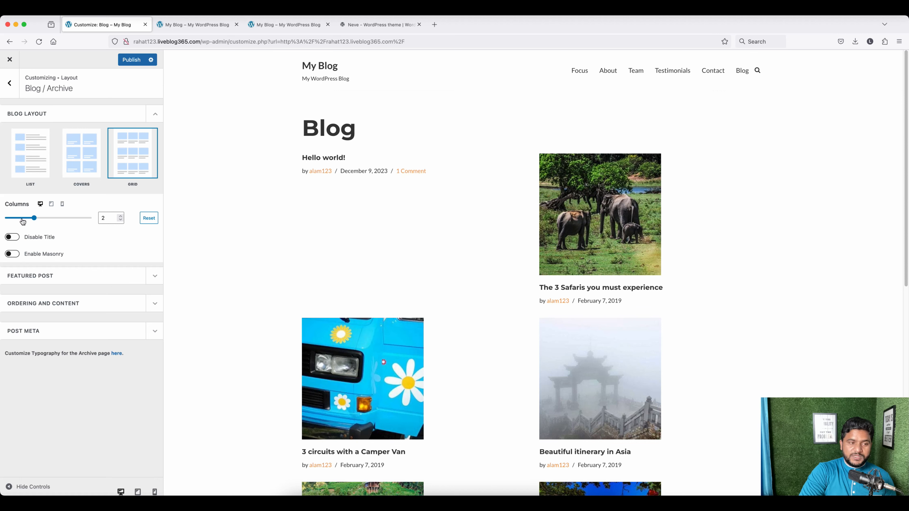
left_click(33, 218)
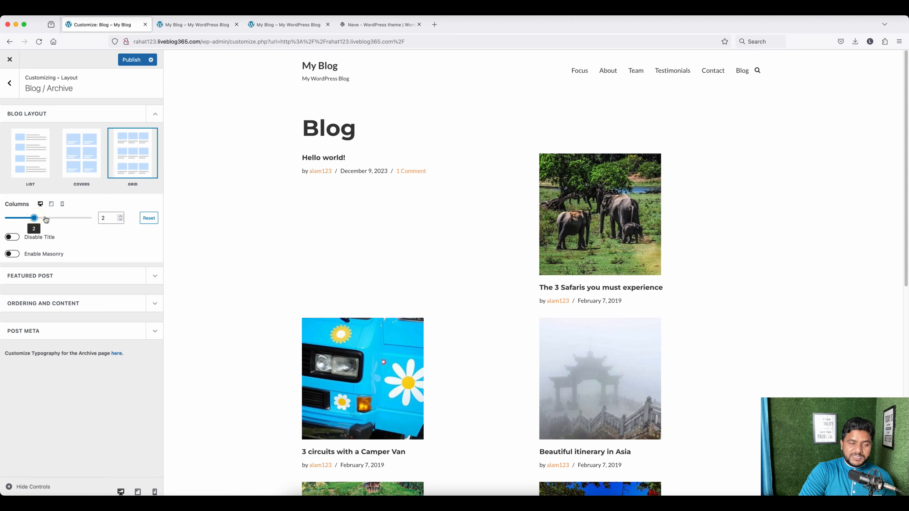
left_click(121, 217)
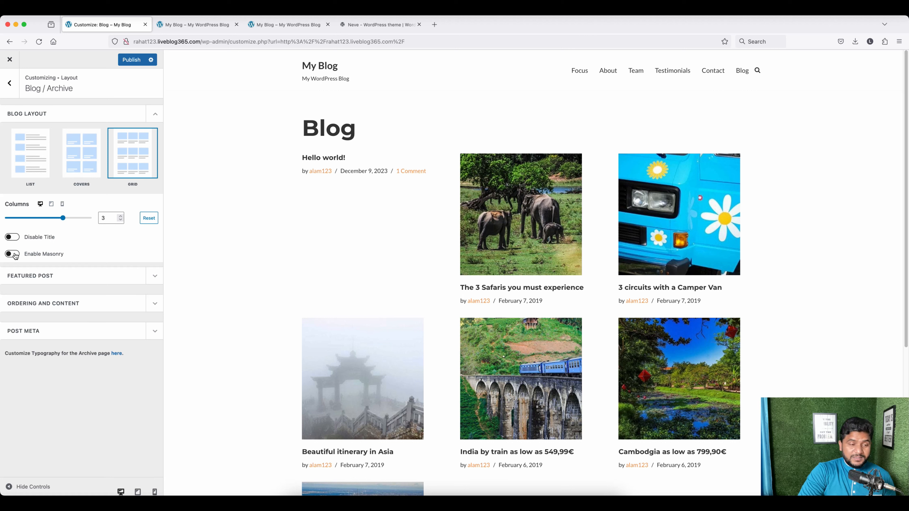
- Enable the featured post section on the blog page and keep Latest Post as the featured post
left_click(81, 280)
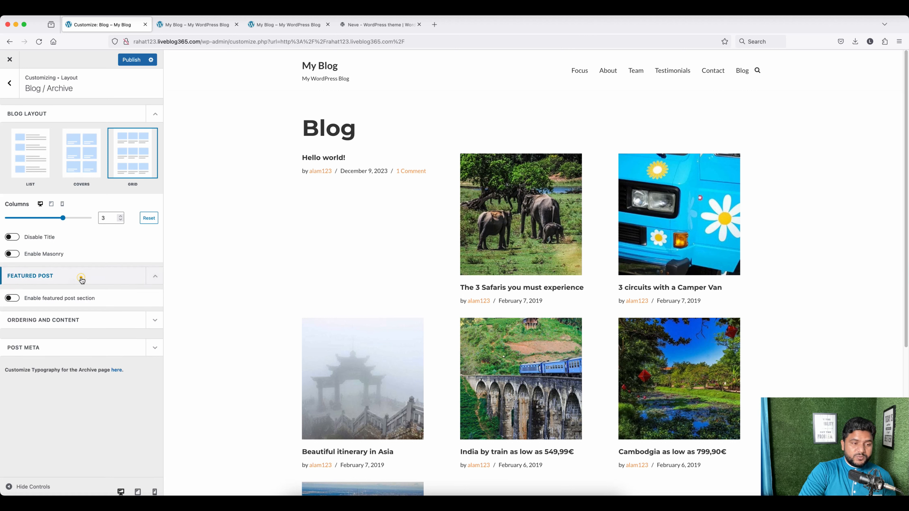
left_click(13, 299)
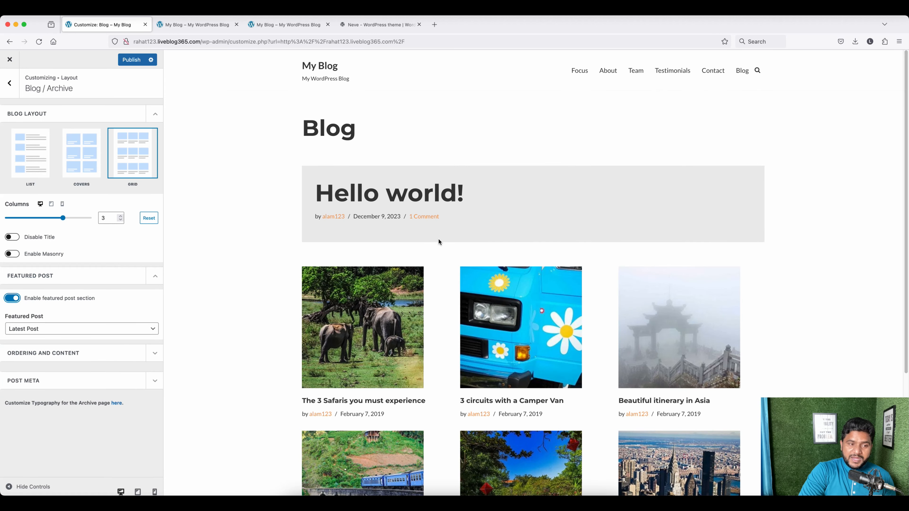
left_click(65, 328)
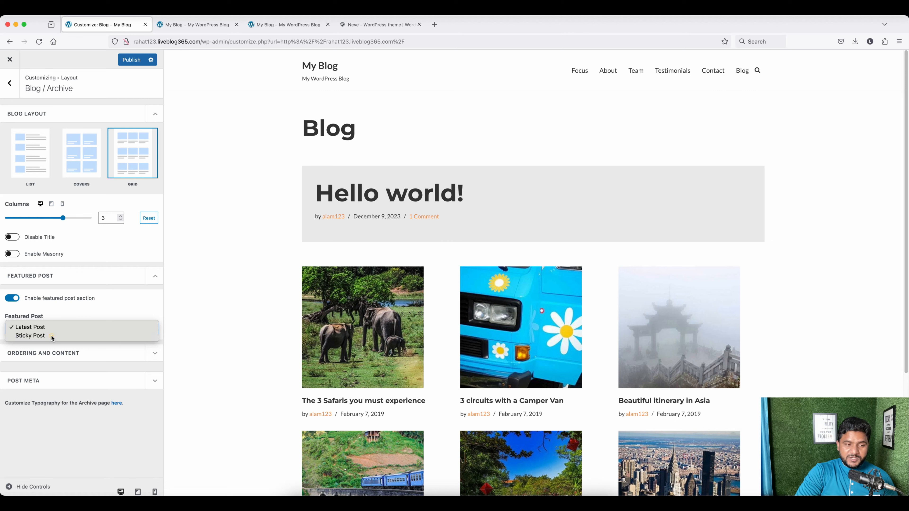
left_click(51, 335)
- Show the excerpt in the blog's post content order and check the posts in the preview
left_click(84, 356)
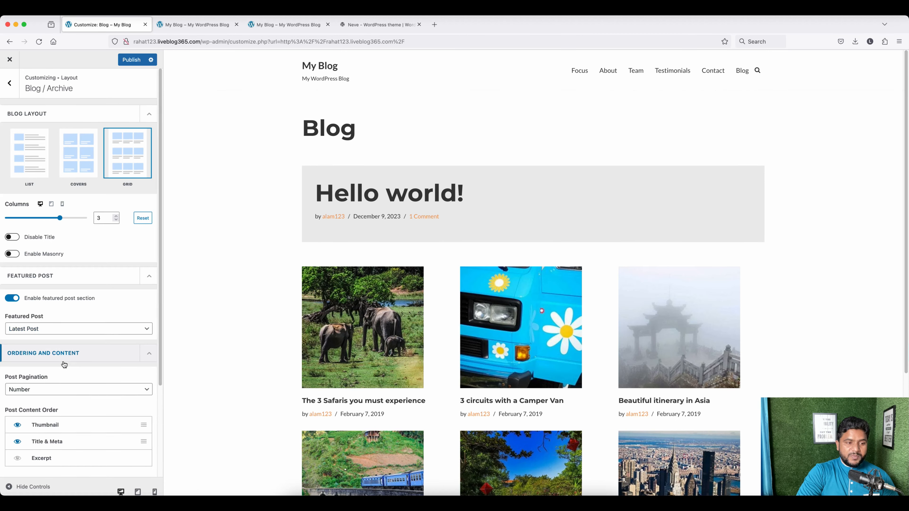
scroll(87, 362, "down", 3)
scroll(87, 363, "down", 2)
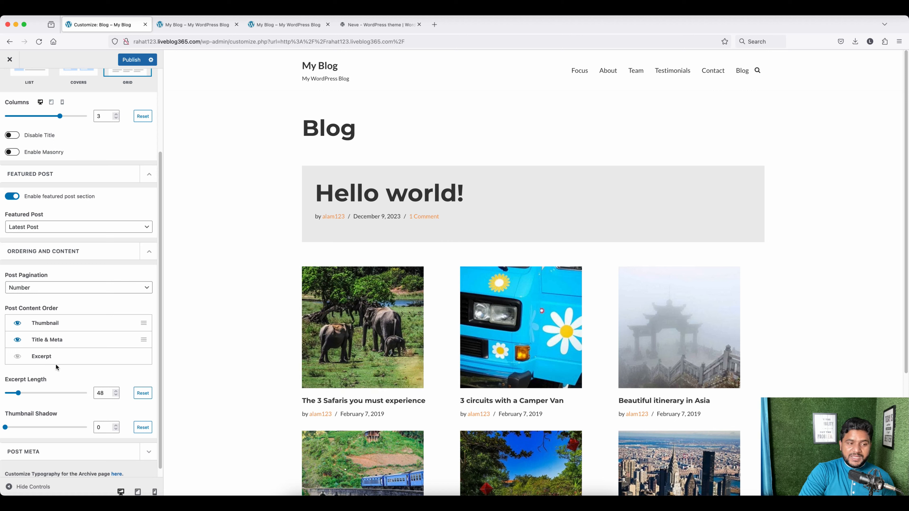
left_click(17, 357)
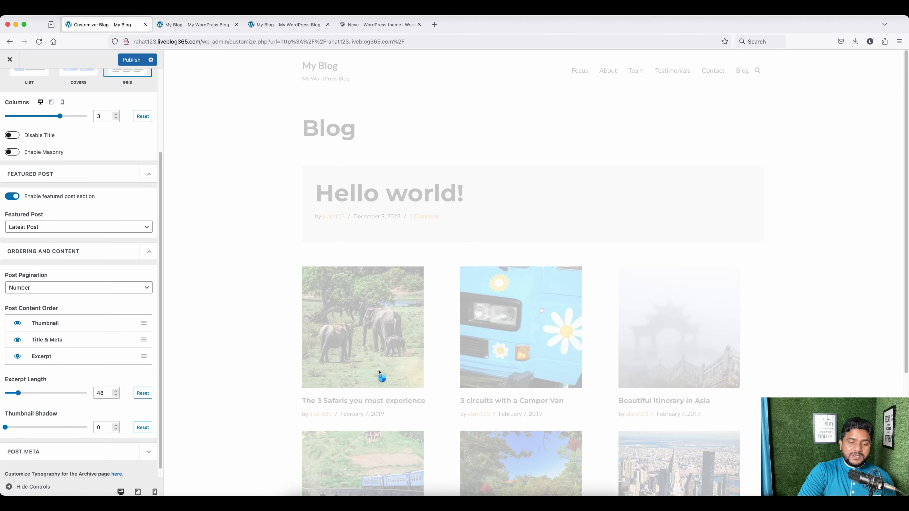
scroll(403, 392, "down", 5)
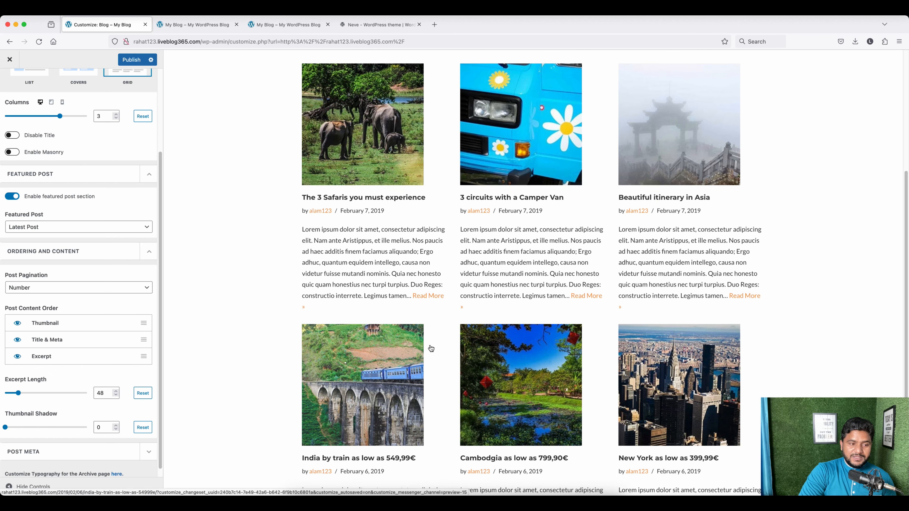
- Set the blog excerpt length to 25 and the thumbnail shadow to 1
scroll(61, 372, "down", 1)
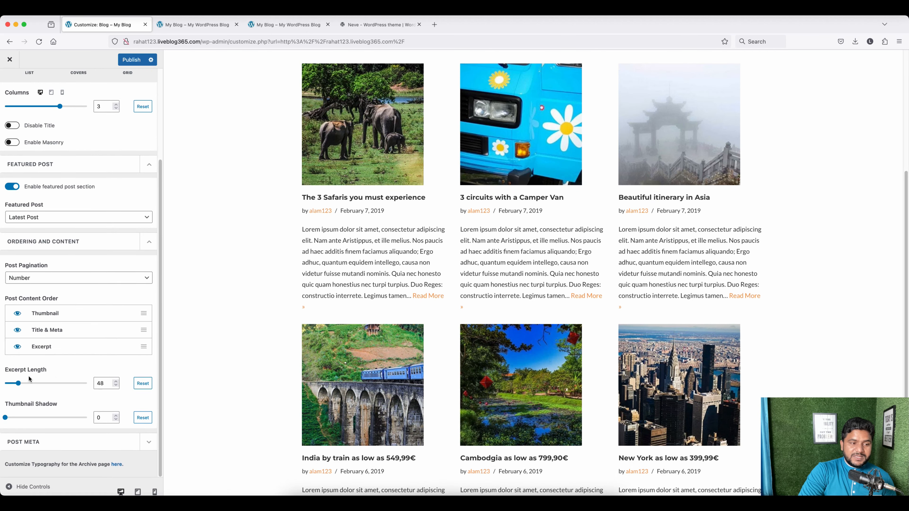
left_click(116, 385)
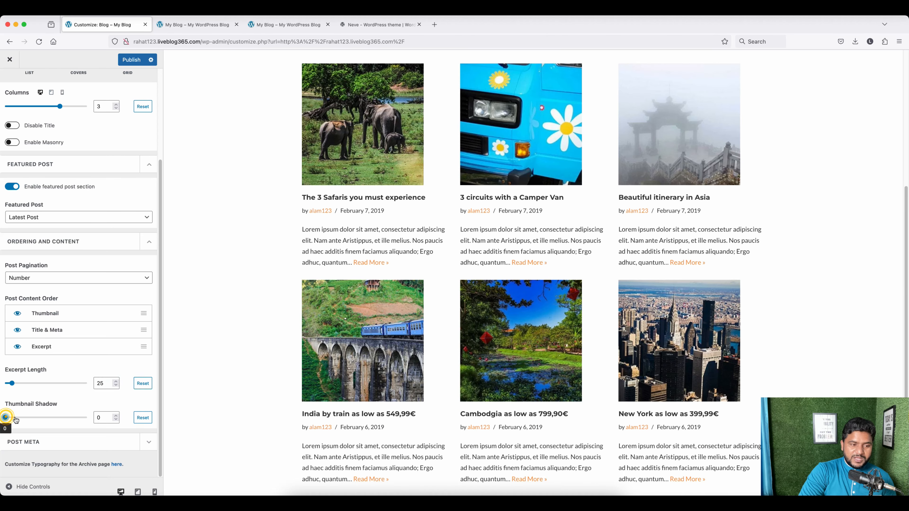
left_click_drag(5, 419, 22, 419)
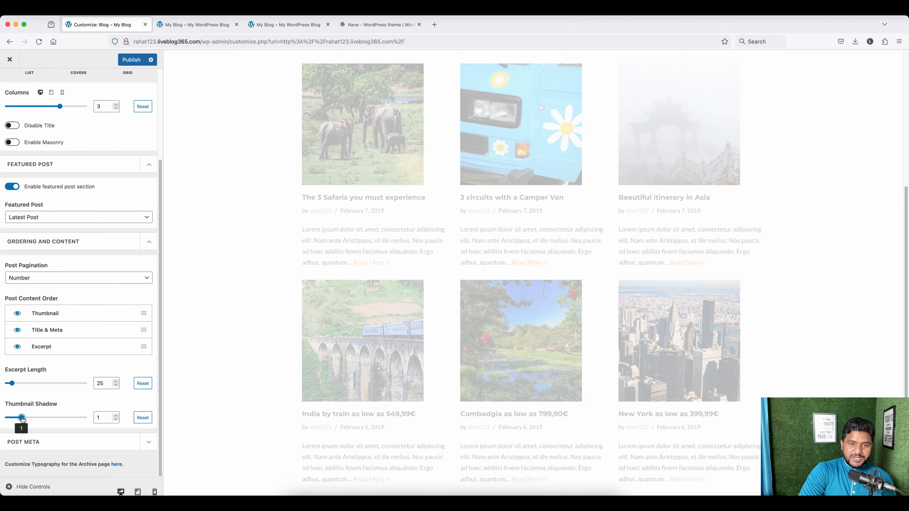
- Show the Category in the blog's post meta and look over the remaining meta options
left_click(78, 442)
scroll(78, 406, "down", 5)
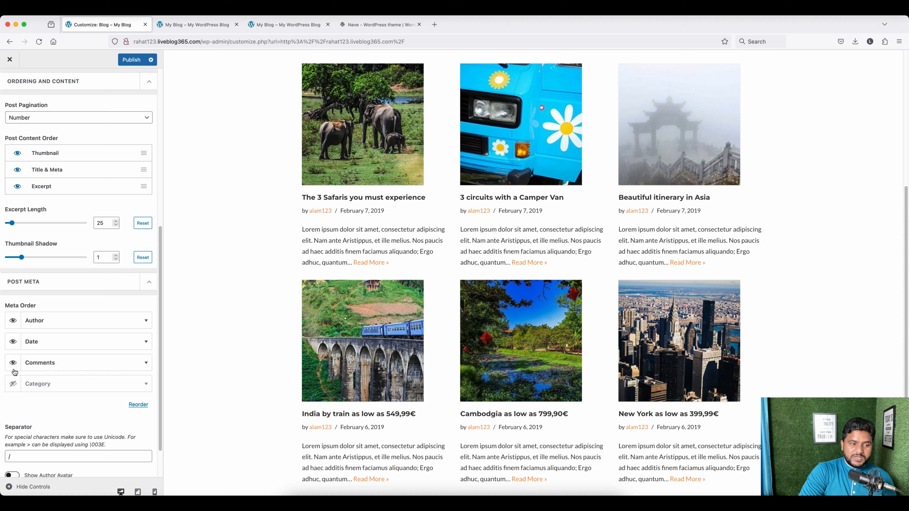
left_click(13, 385)
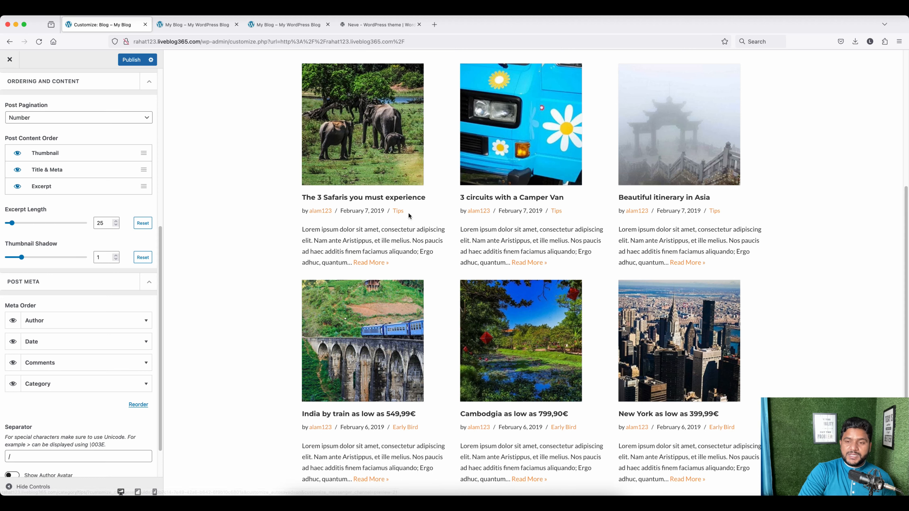
scroll(409, 216, "down", 1)
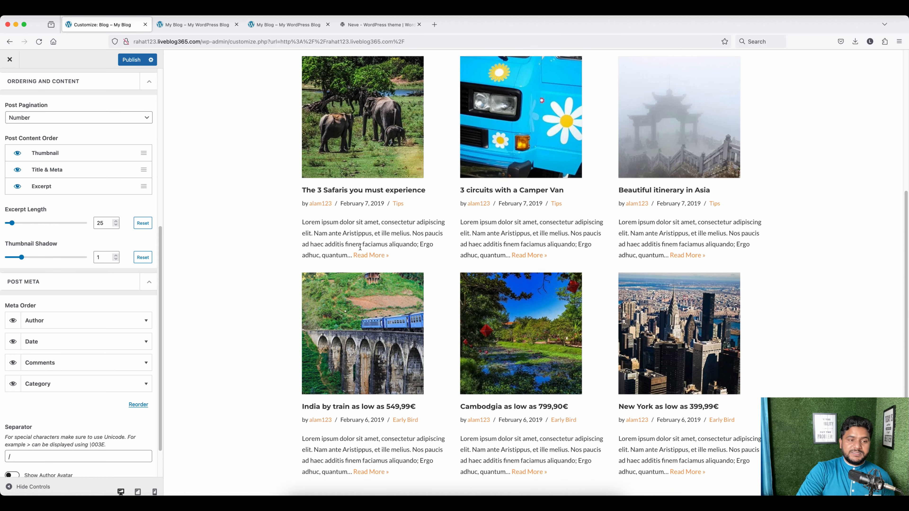
scroll(65, 263, "down", 3)
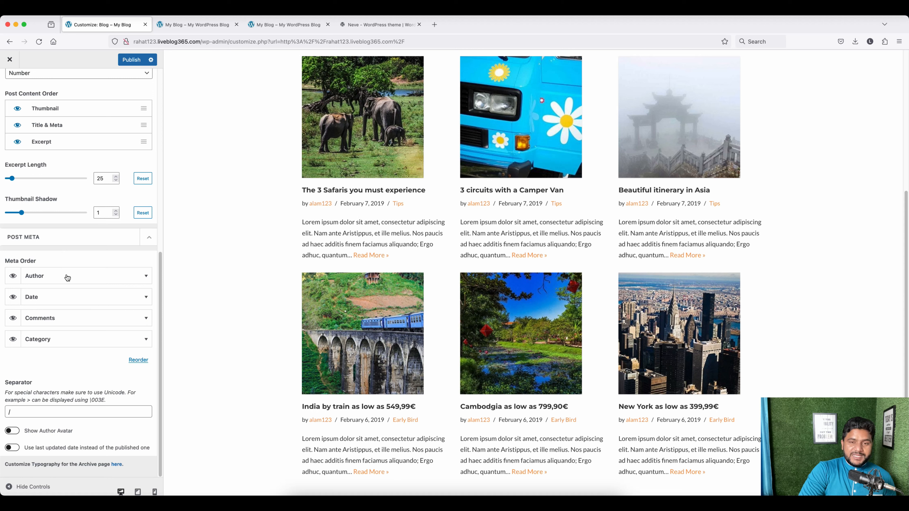
scroll(76, 247, "up", 10)
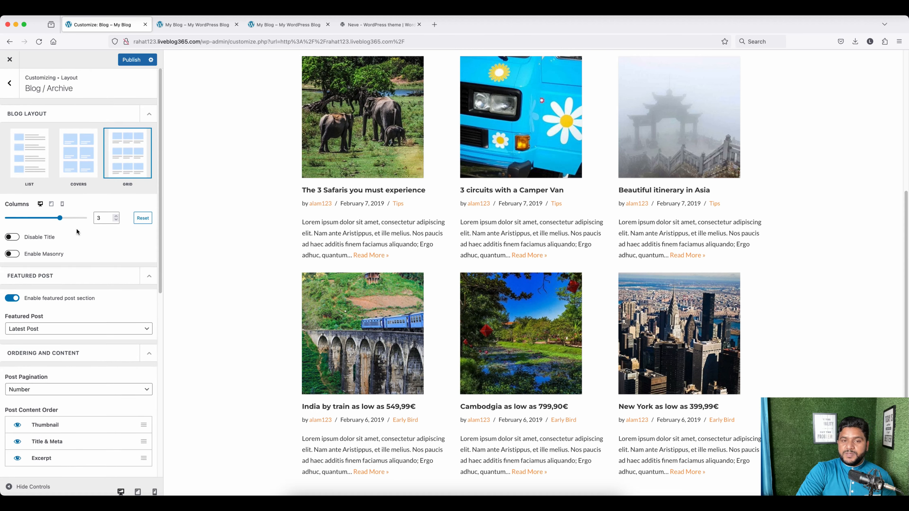
- Open the Single Post layout settings, review the cover header options and preview the post "The 3 Safaris you must experience"
left_click(10, 83)
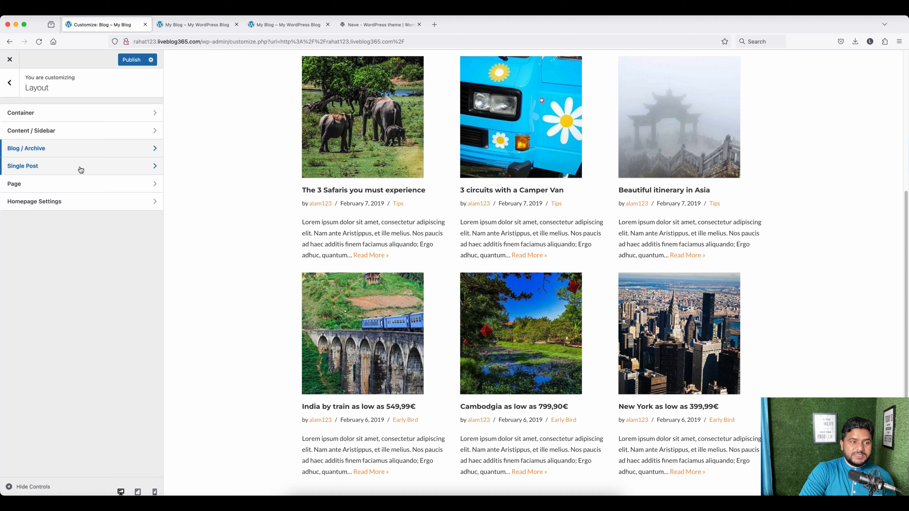
left_click(81, 169)
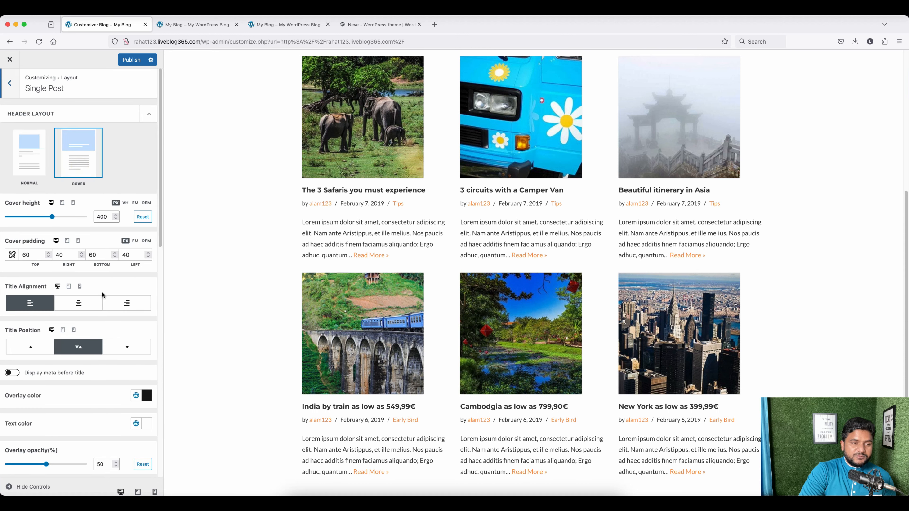
scroll(91, 372, "down", 3)
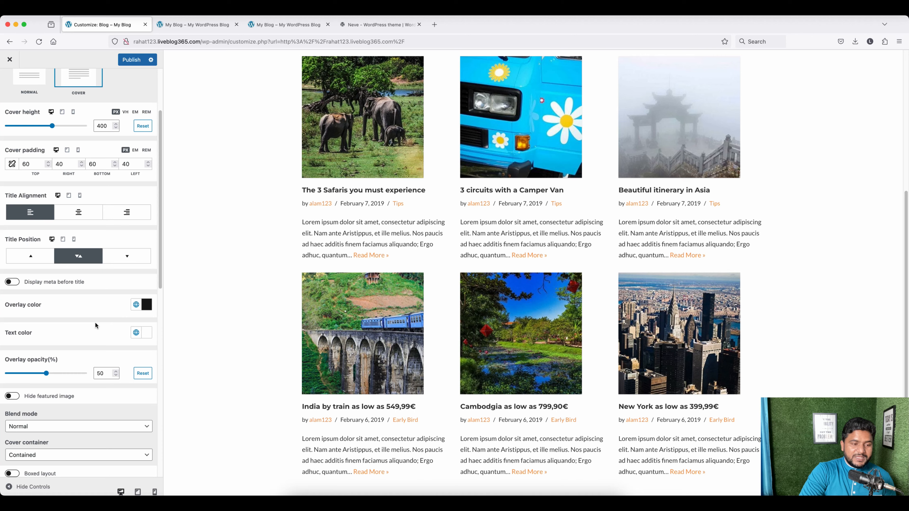
scroll(96, 326, "up", 3)
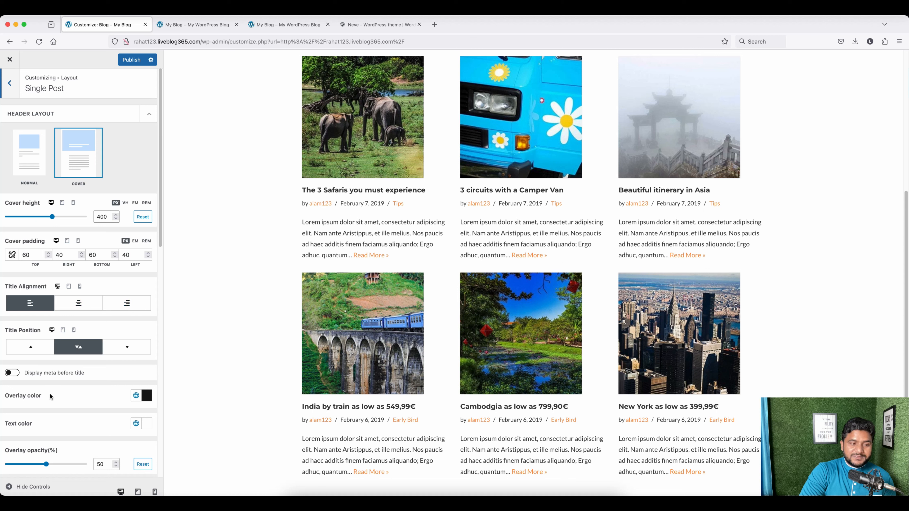
scroll(50, 393, "down", 3)
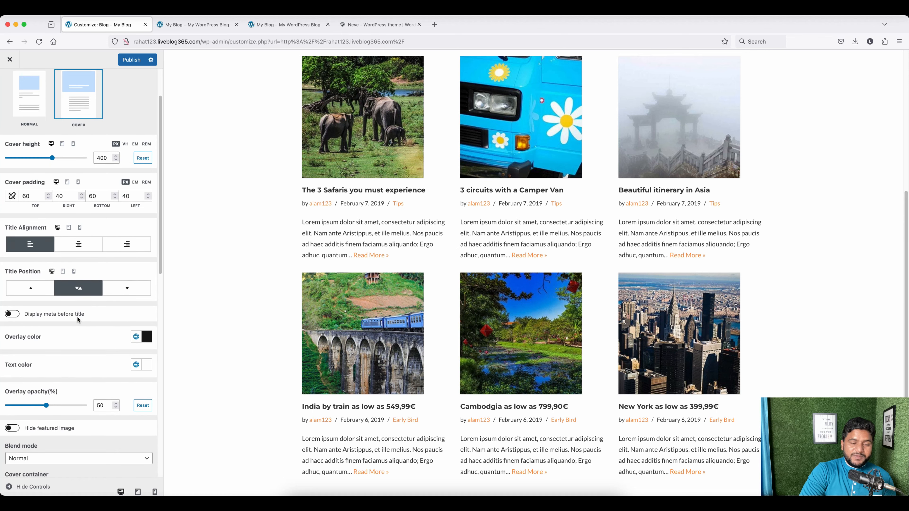
scroll(77, 317, "down", 1)
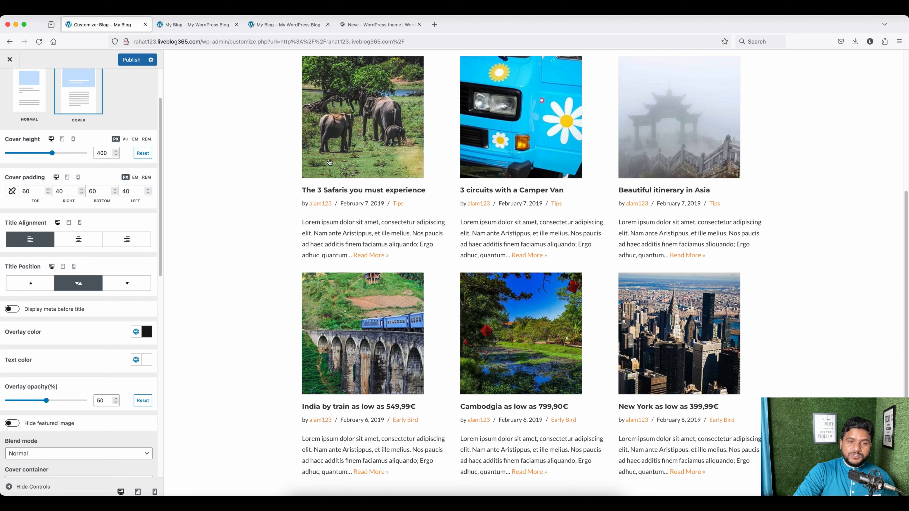
left_click(340, 150)
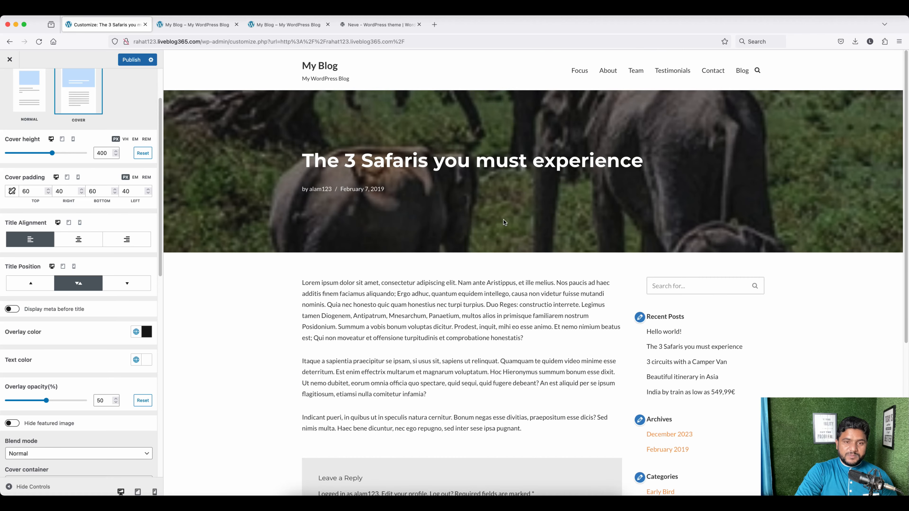
- Set the single post header layout to Normal and check the post in the preview
scroll(40, 156, "up", 3)
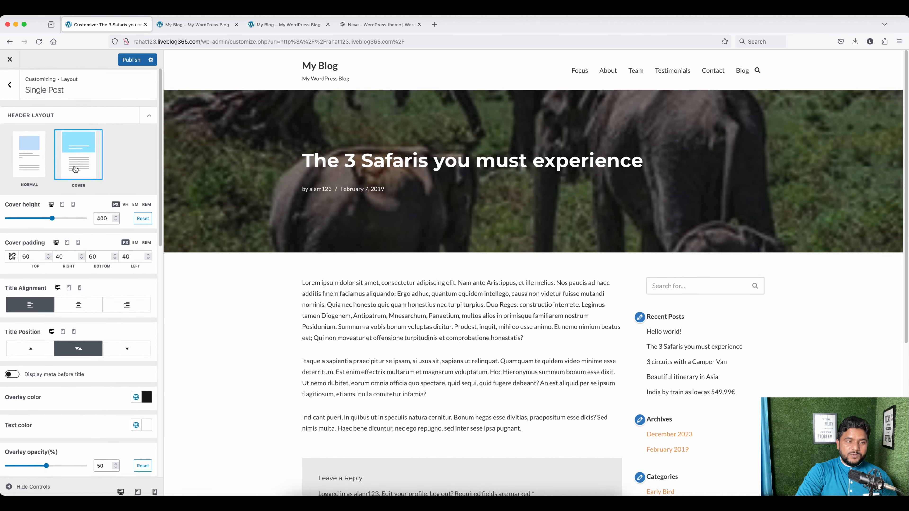
left_click(28, 153)
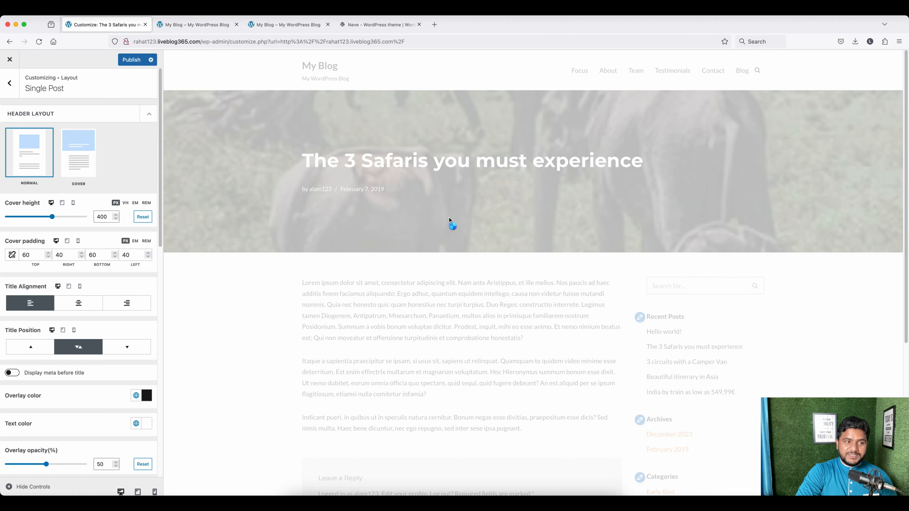
scroll(458, 256, "down", 2)
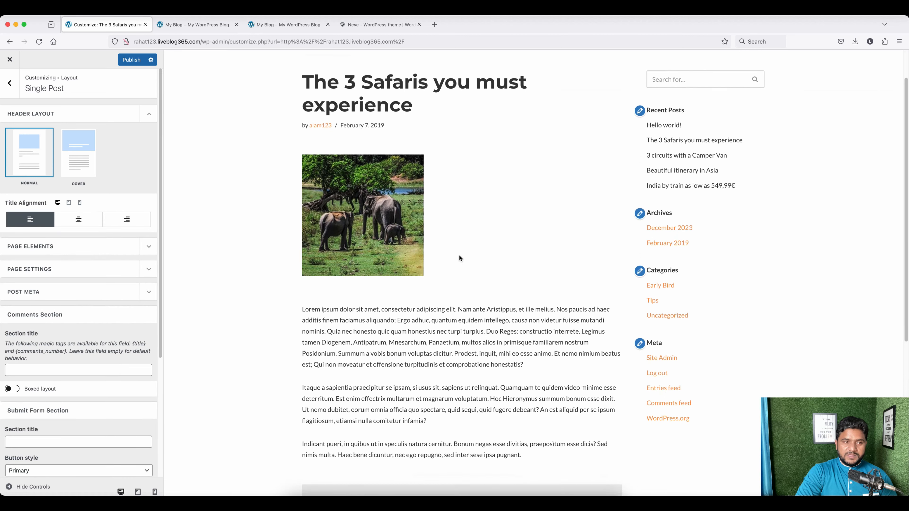
- Set the single post header layout to Cover, try centring the title, and return its alignment to left
scroll(459, 256, "up", 2)
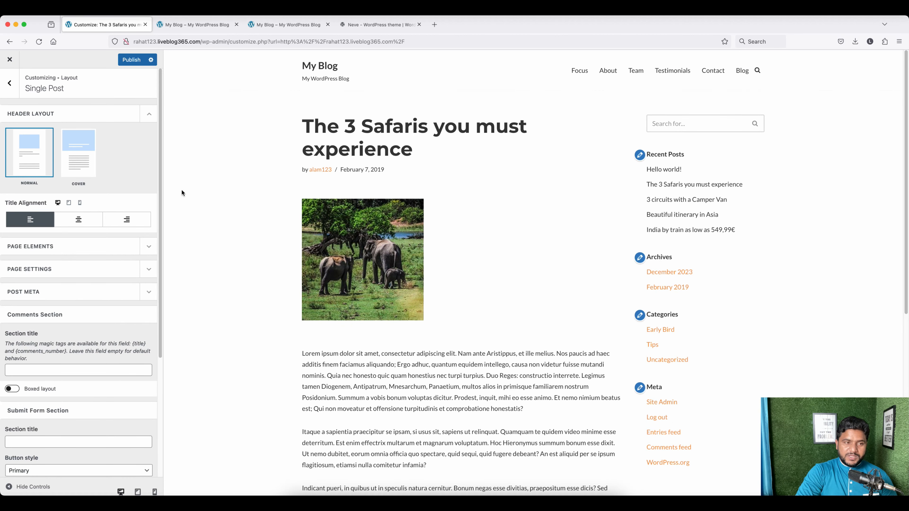
left_click(78, 157)
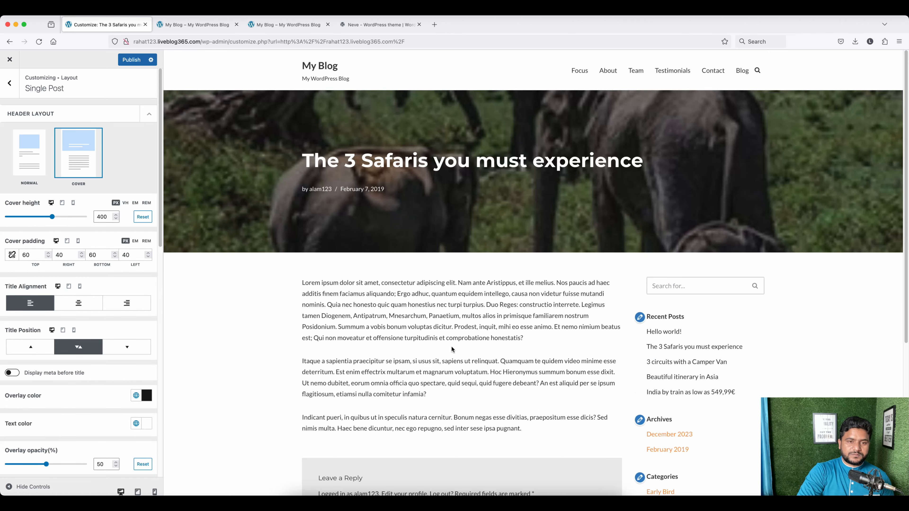
scroll(183, 311, "down", 2)
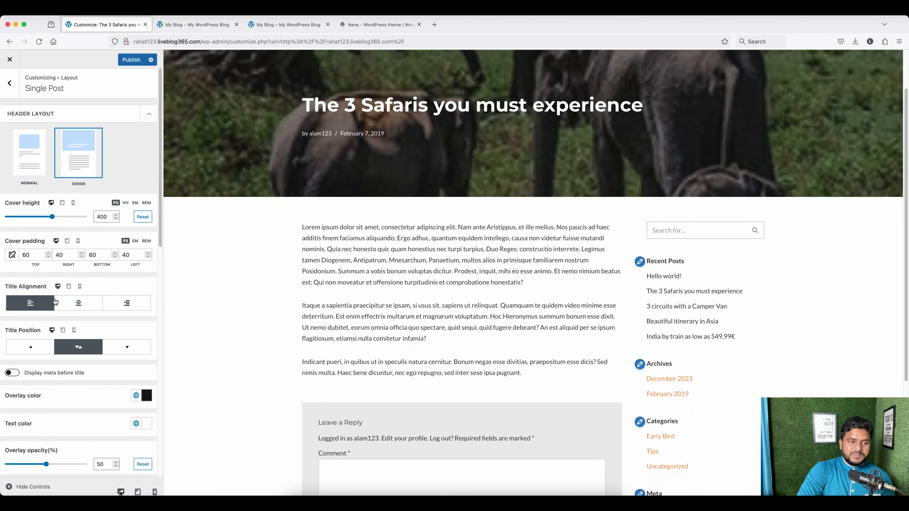
left_click(78, 304)
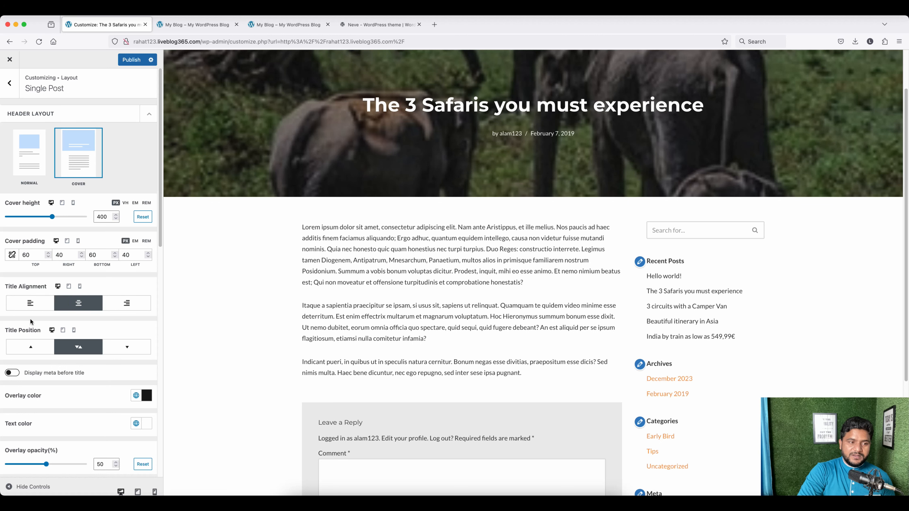
left_click(30, 304)
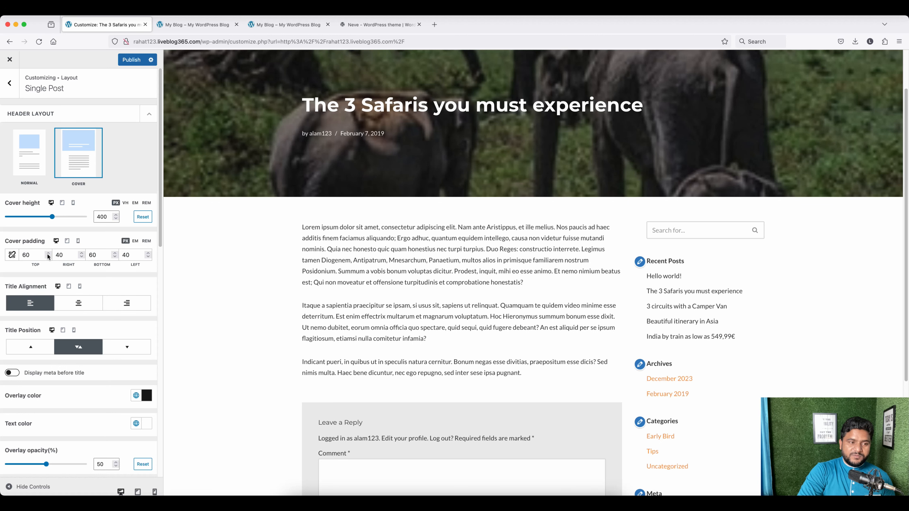
- Set the post cover's height to 186 px and its top padding to 74 px
left_click_drag(53, 166, 26, 168)
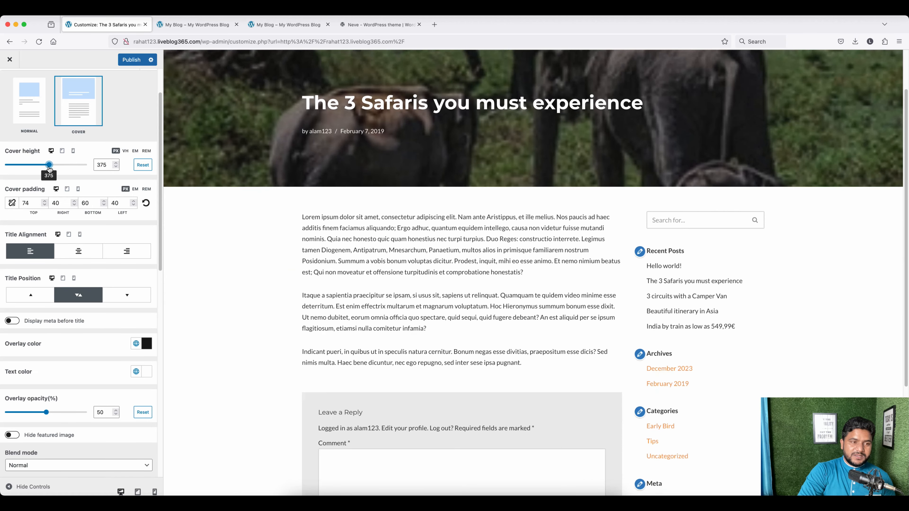
scroll(7, 303, "down", 2)
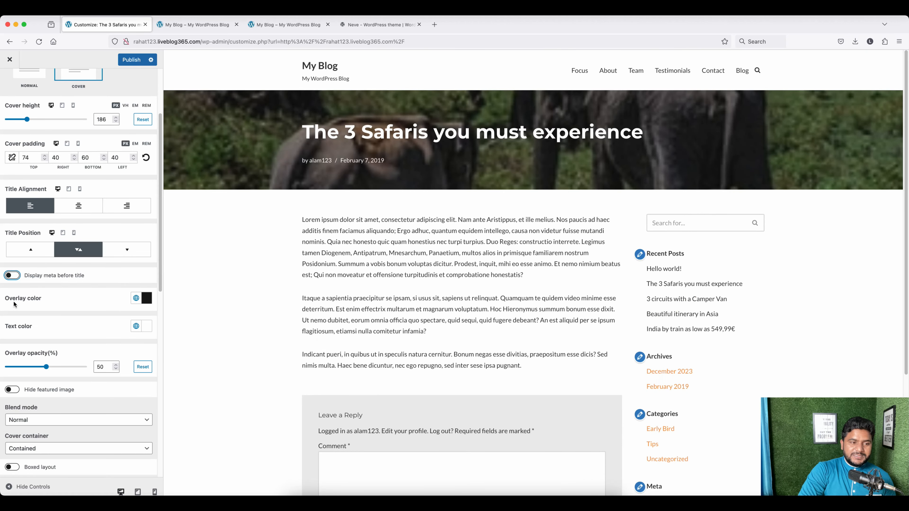
- Try the dark red overlay colour 911111 on the post cover and settle on black
left_click(149, 302)
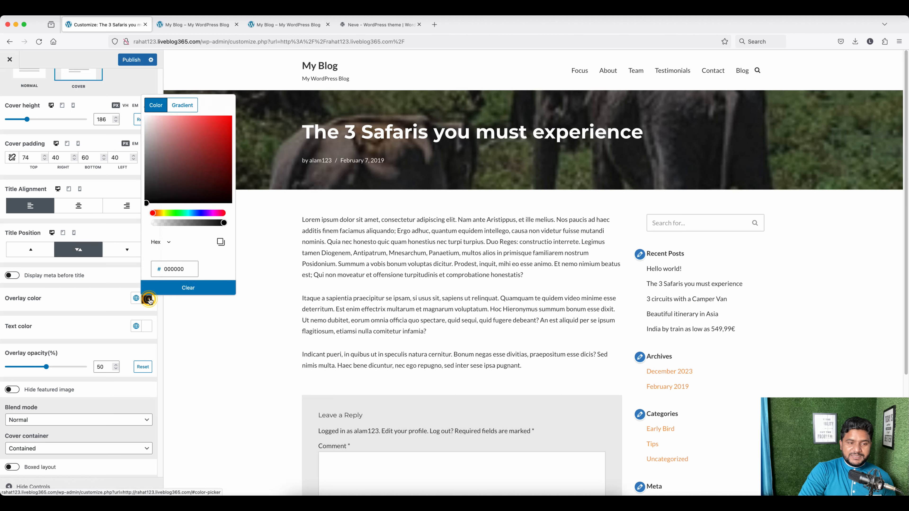
left_click(220, 154)
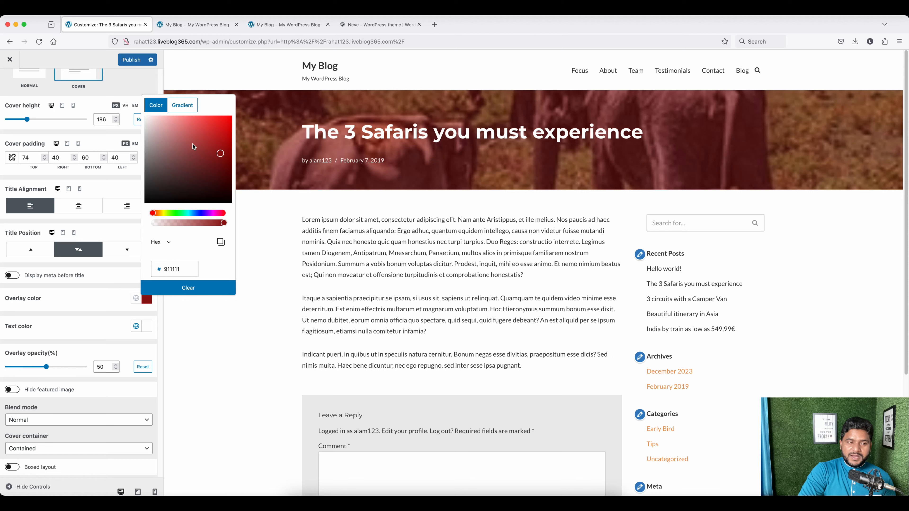
left_click(74, 300)
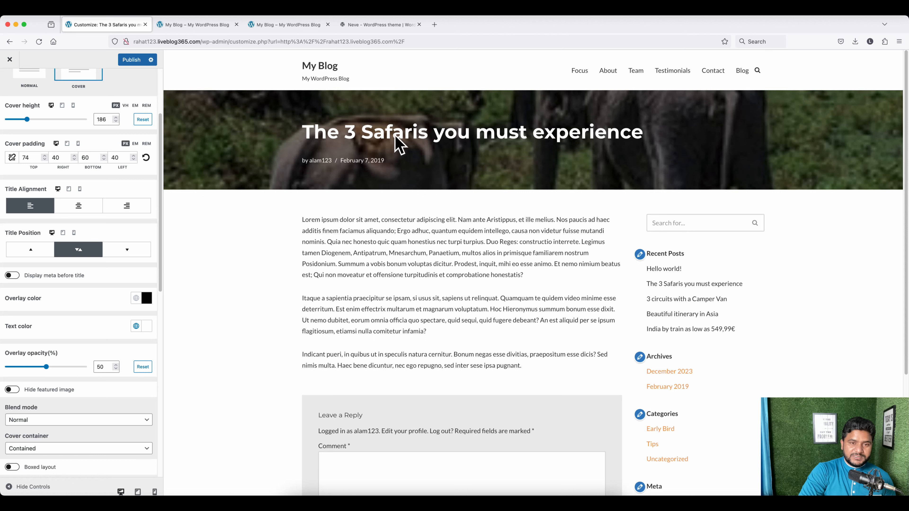
- Hide the featured image in the post cover and enable the boxed layout for its title
scroll(75, 272, "down", 5)
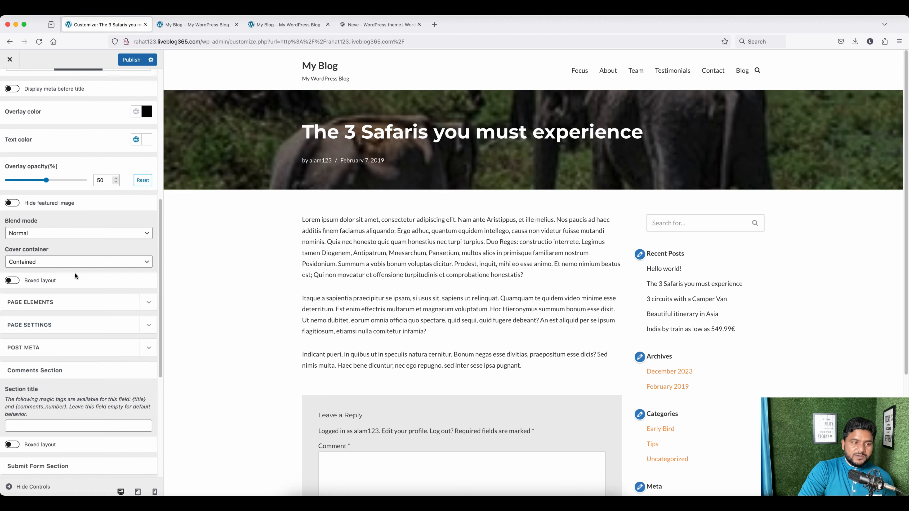
left_click(13, 203)
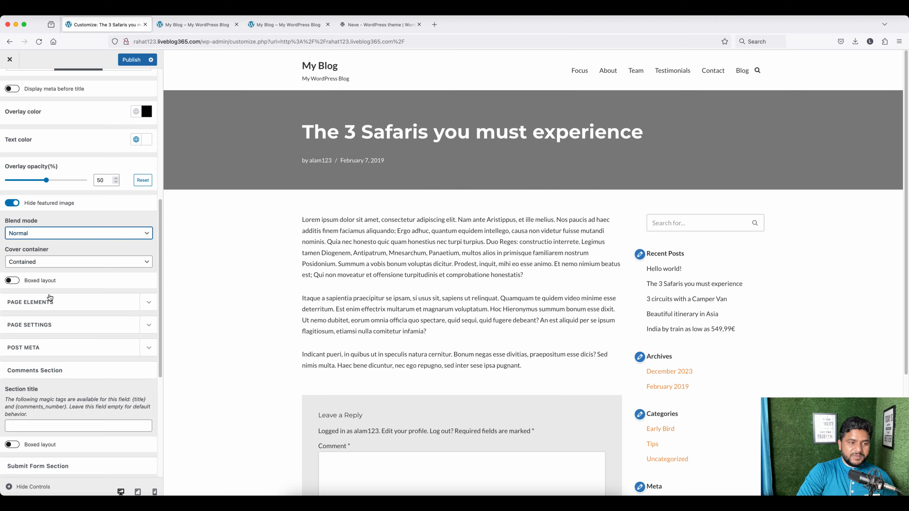
left_click(15, 281)
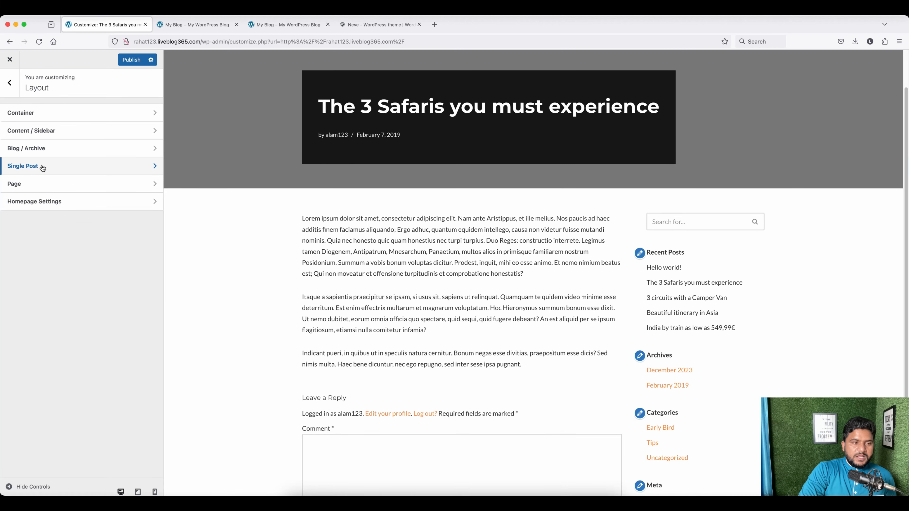
- Review the Page header layout options and the Homepage Settings, and return to the main customizer list
left_click(46, 185)
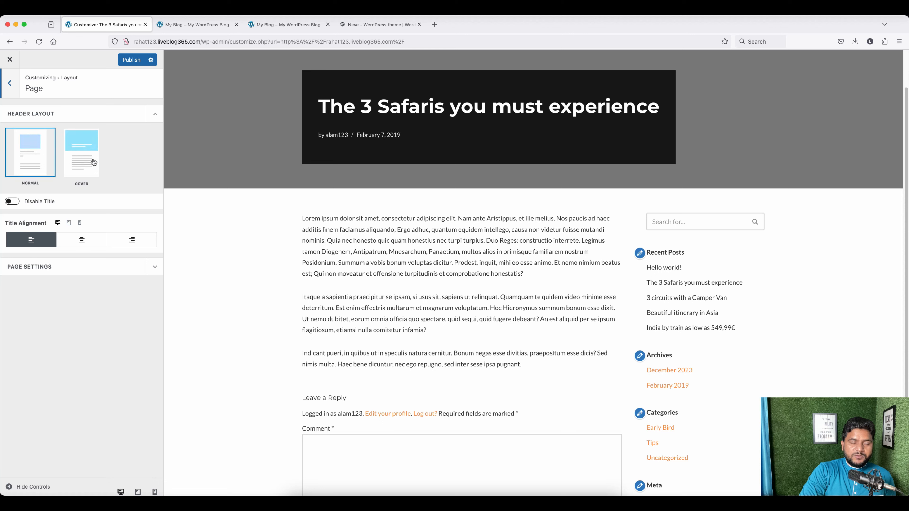
left_click(18, 85)
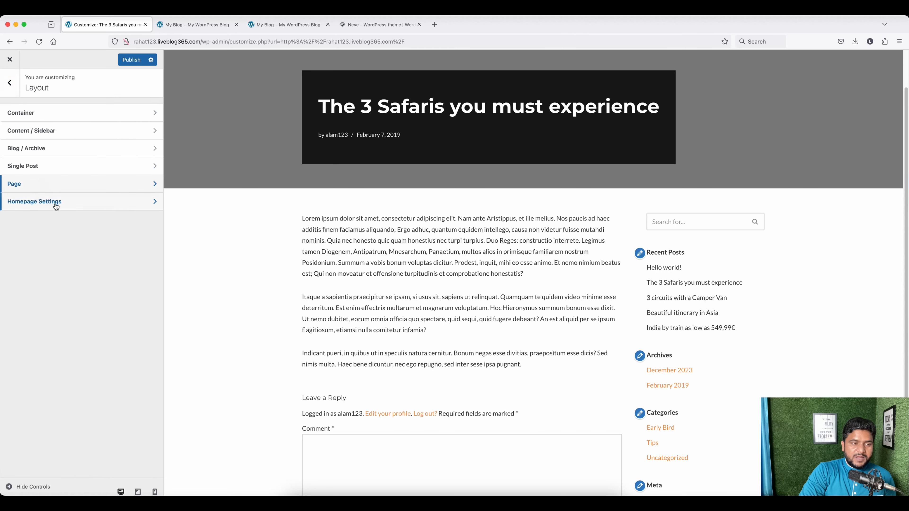
left_click(70, 203)
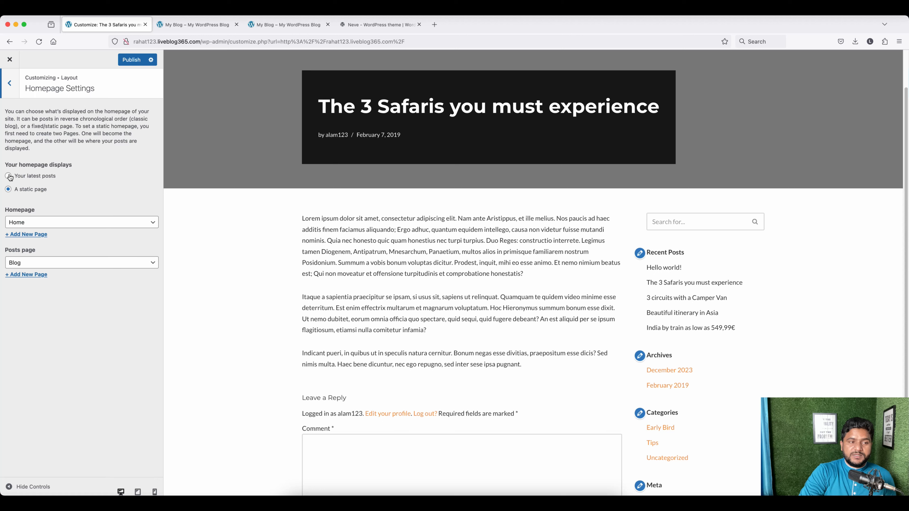
left_click(13, 84)
left_click(8, 82)
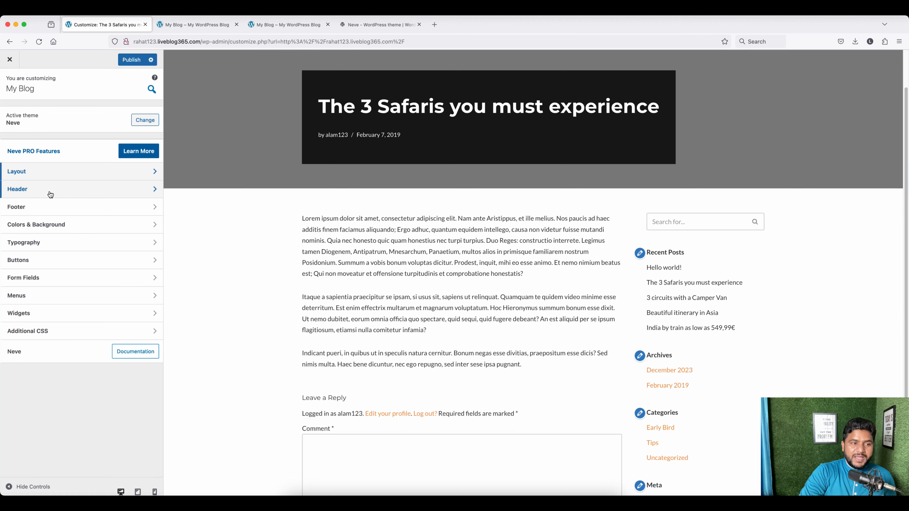
- Review the Header Top layout options, keeping Full Width - Contained, and look over the components available for the top header row
left_click(50, 190)
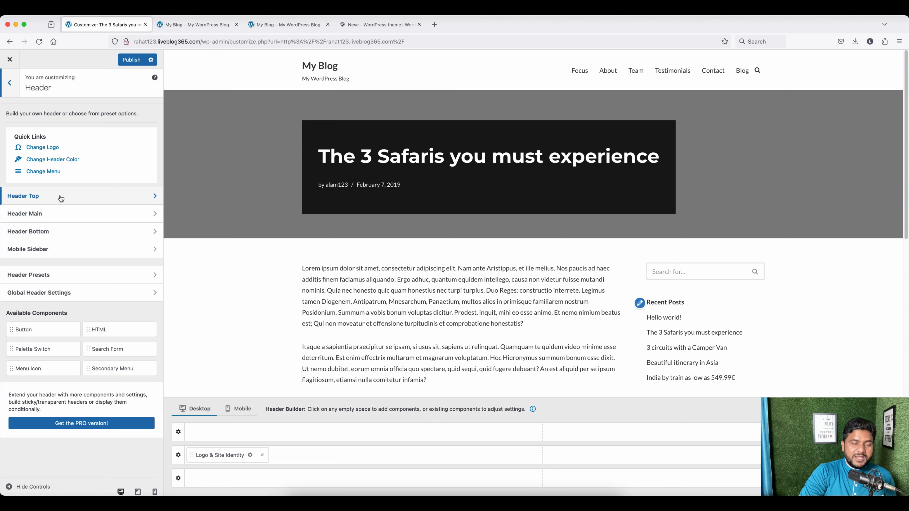
left_click(61, 196)
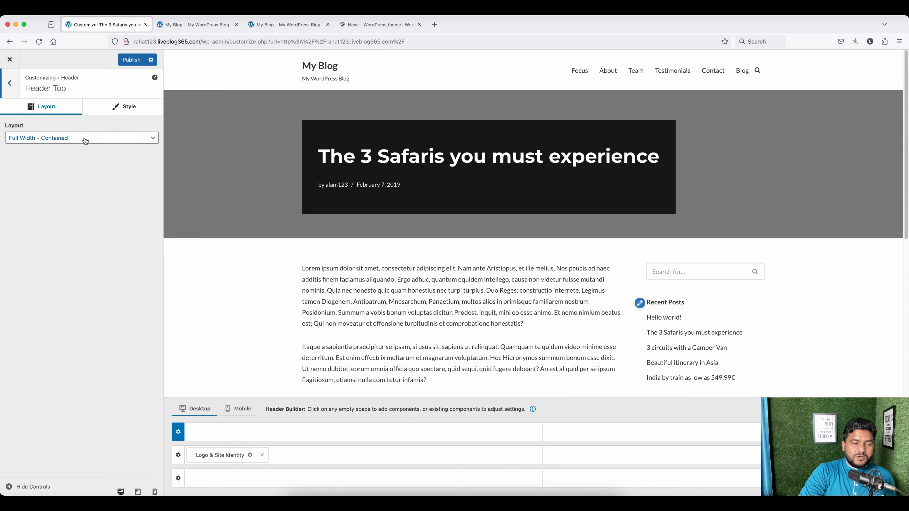
left_click(84, 138)
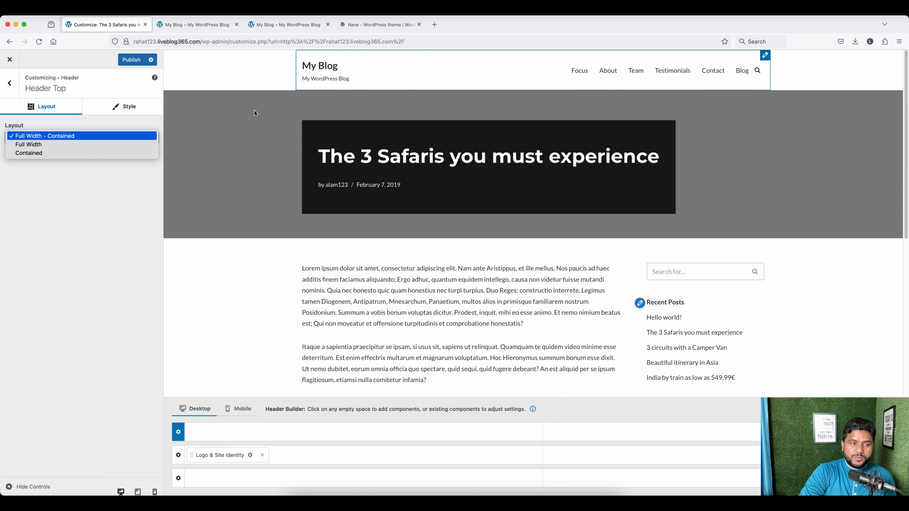
left_click(42, 135)
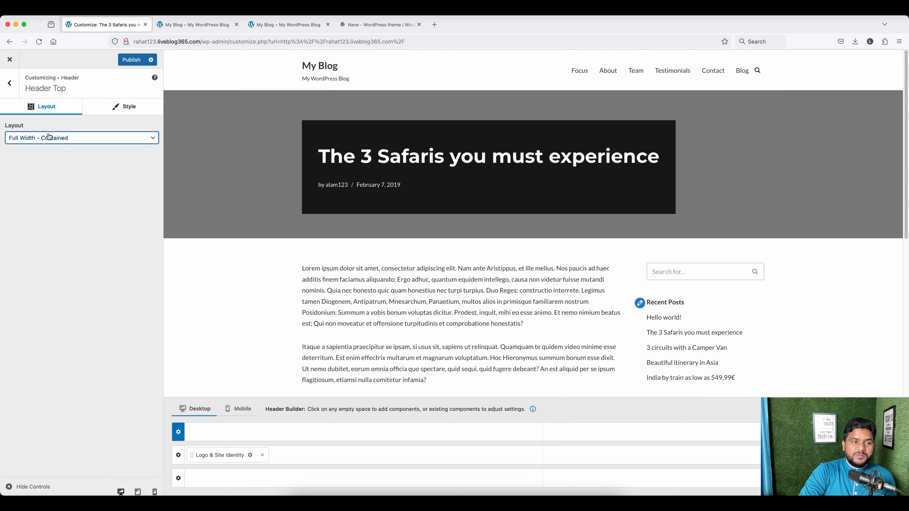
left_click(9, 83)
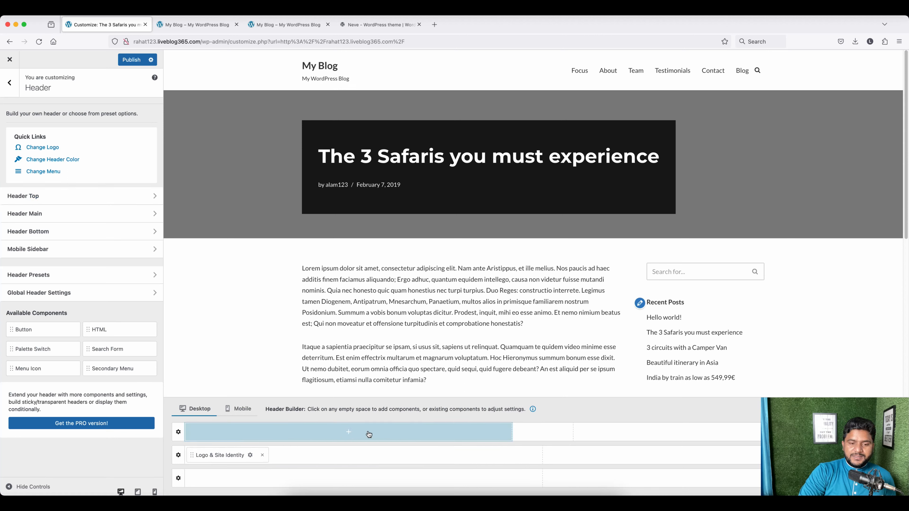
left_click(348, 433)
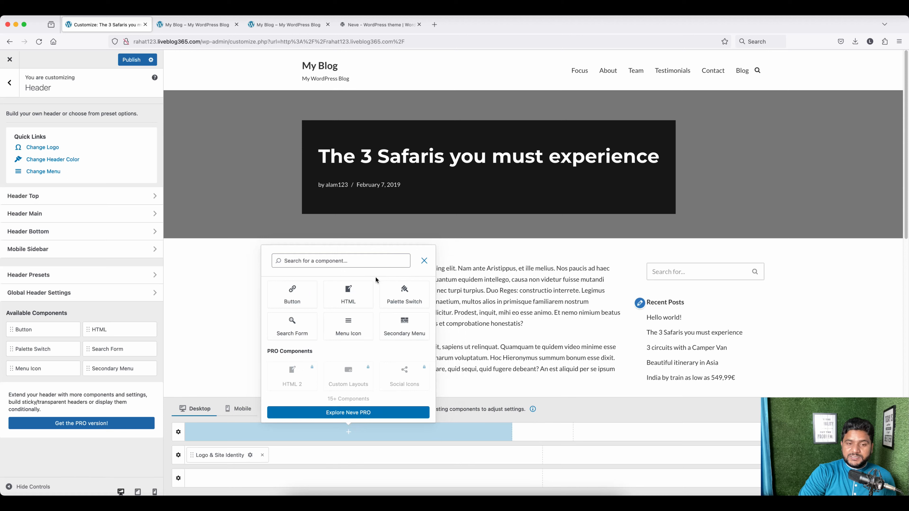
left_click(425, 260)
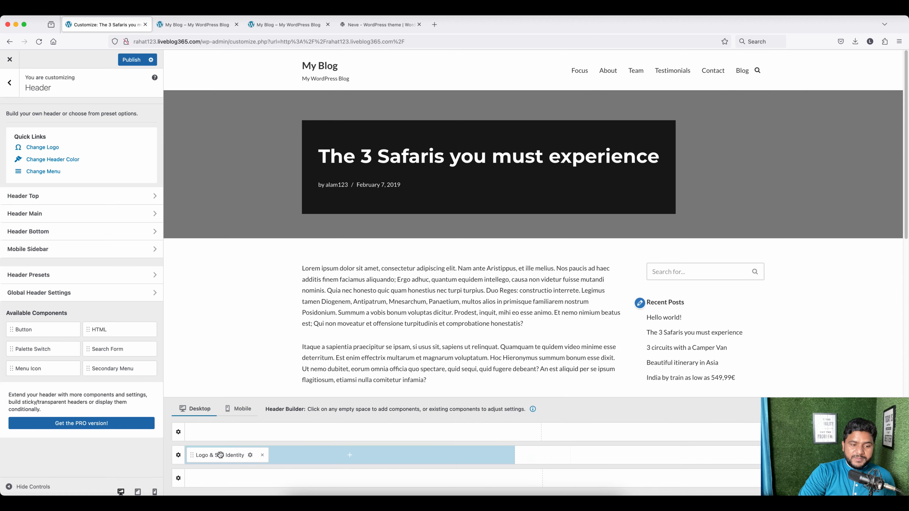
- Set the site title to "My Business" and hide the site tagline in the Logo & Site Identity settings
left_click(251, 455)
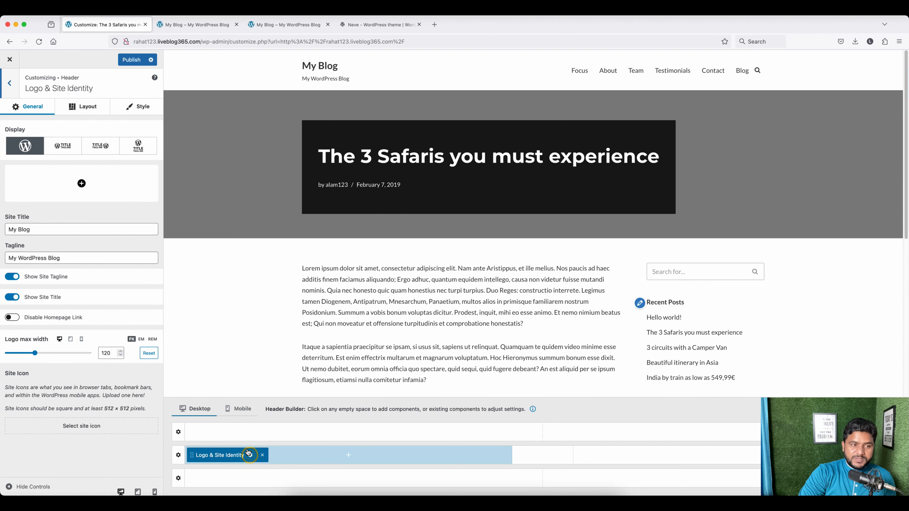
triple_click(48, 231)
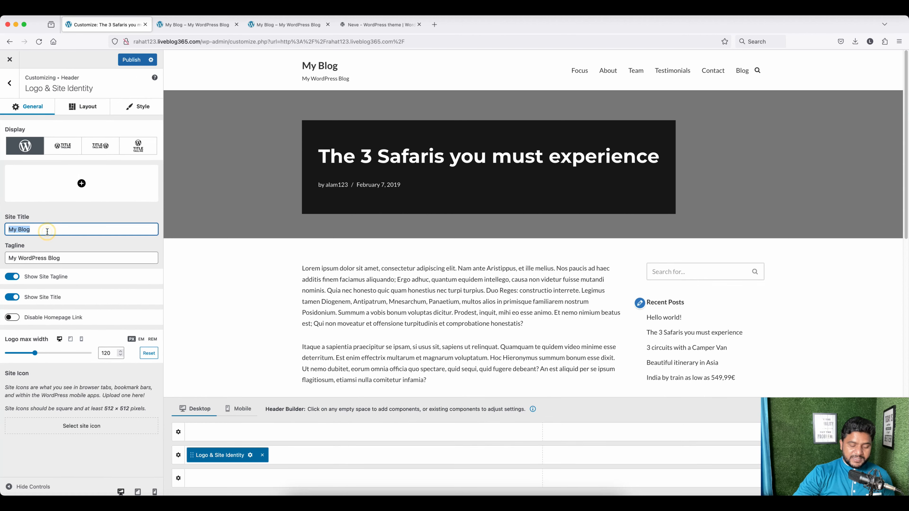
type("Mu Business")
triple_click(61, 259)
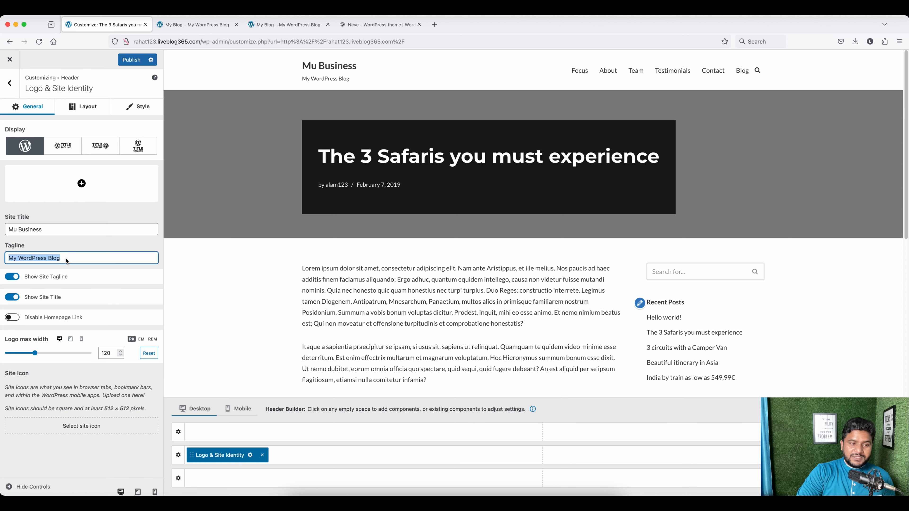
left_click(12, 276)
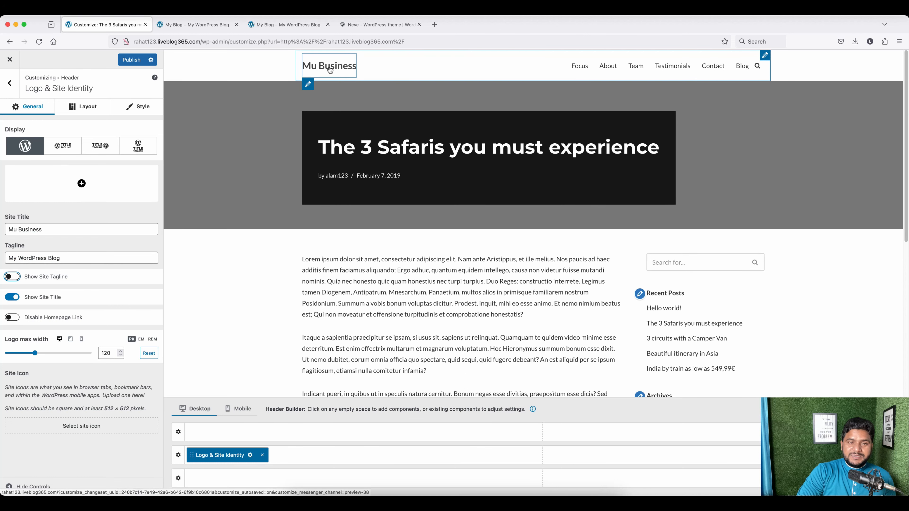
left_click(17, 229)
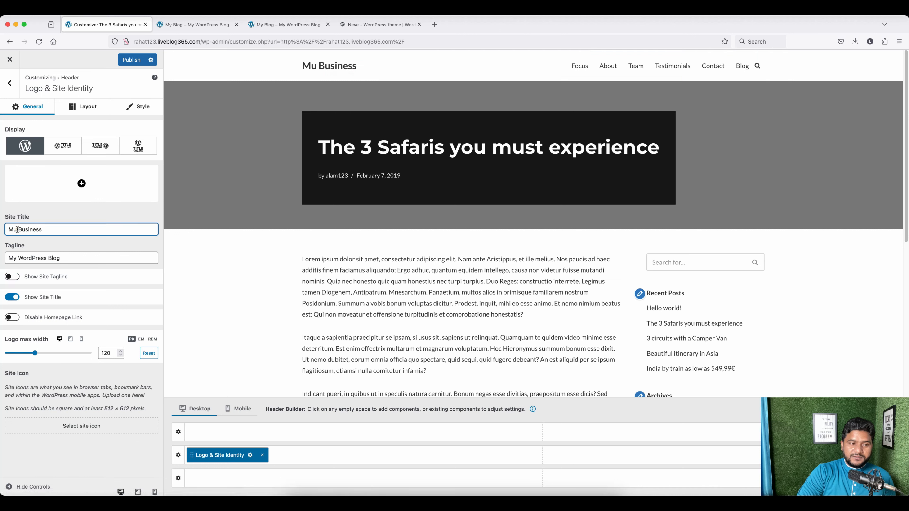
key("BackSpace")
type("y")
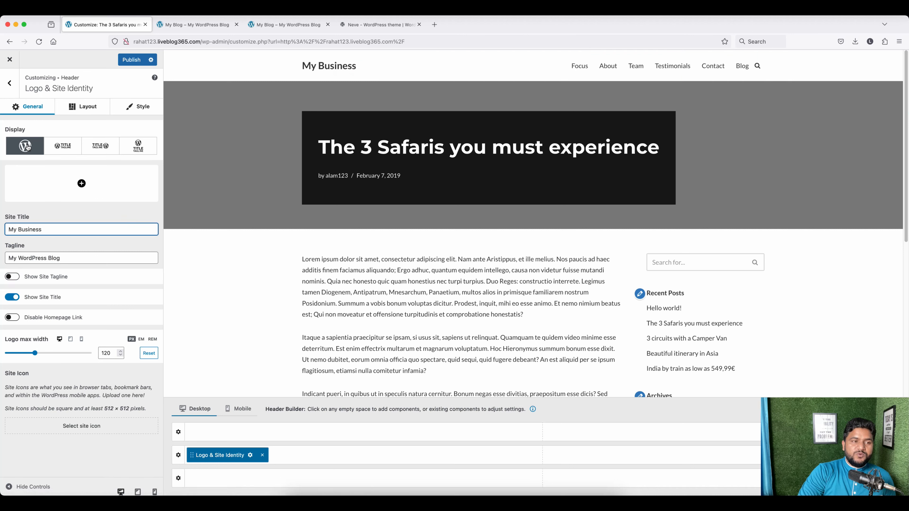
- Use the uncropped library image zelle-cambodgia1-1.jpg as the logo and display the site title to the right of it
left_click(55, 182)
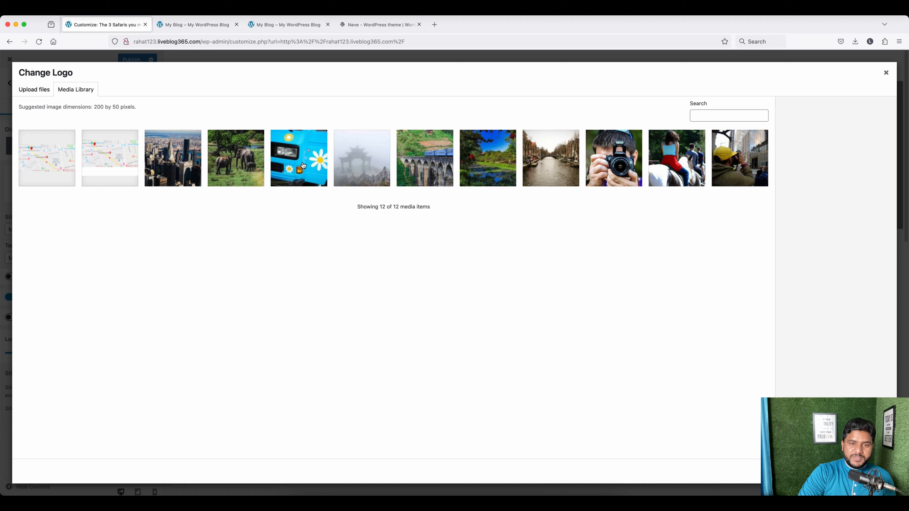
left_click(495, 163)
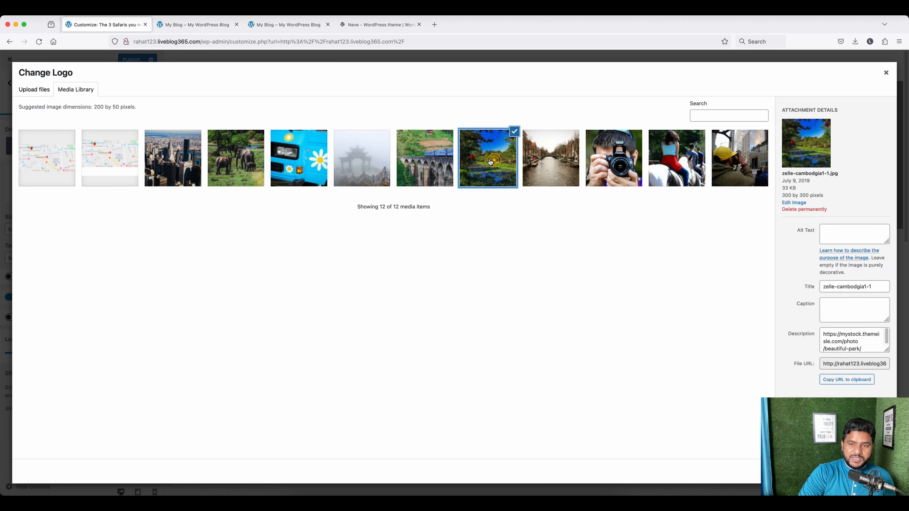
left_click(862, 472)
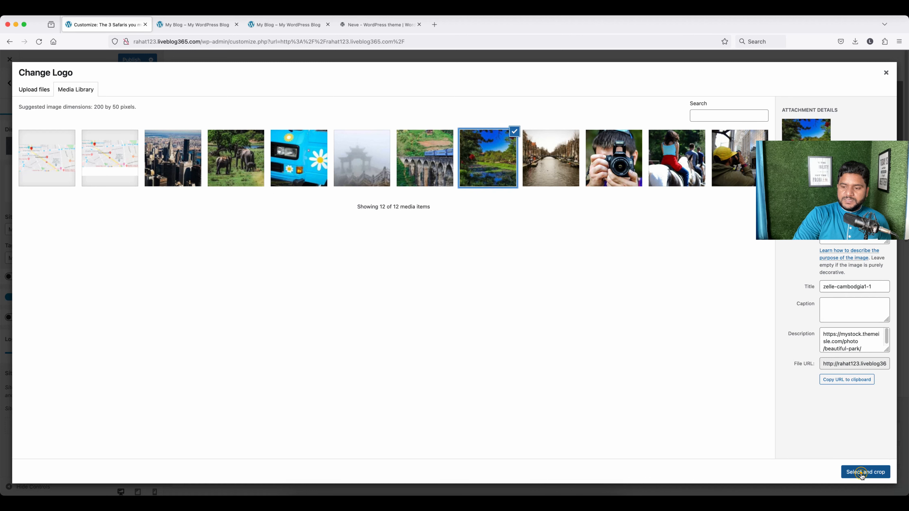
left_click(815, 472)
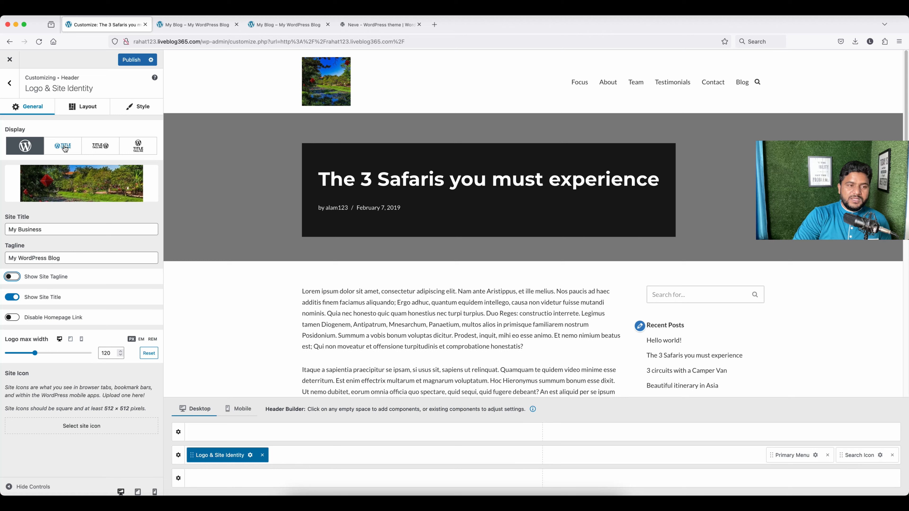
left_click(65, 148)
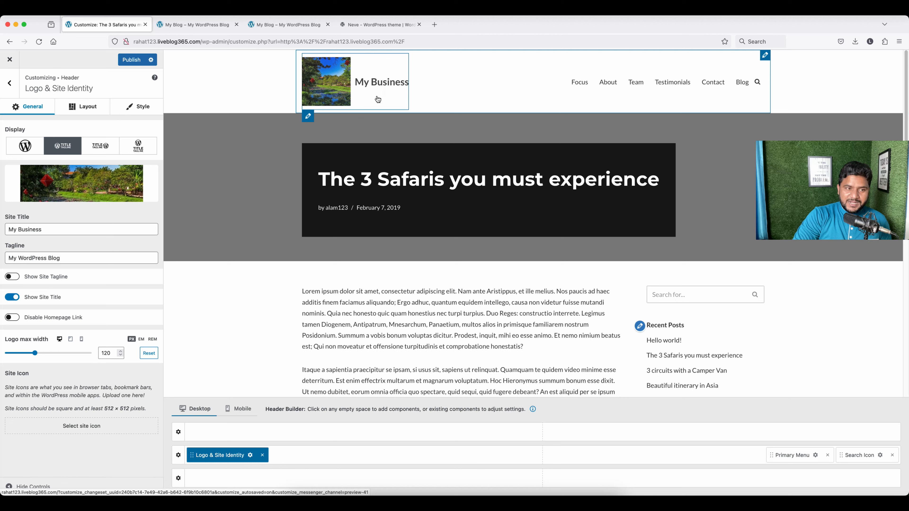
- Place the site title below the logo and set the logo max width to 72 px
left_click(100, 150)
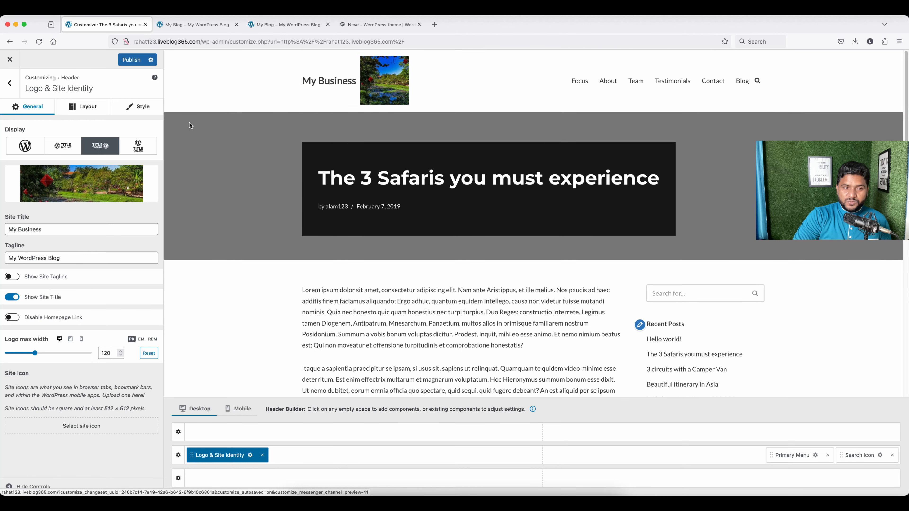
left_click(135, 147)
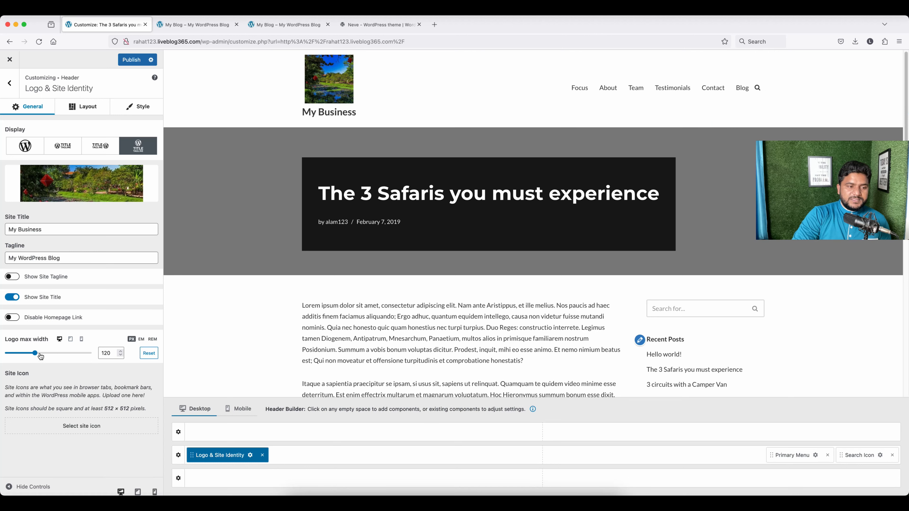
mouse_move(35, 352)
left_mouse_down()
mouse_move(14, 355)
mouse_move(24, 354)
left_mouse_up()
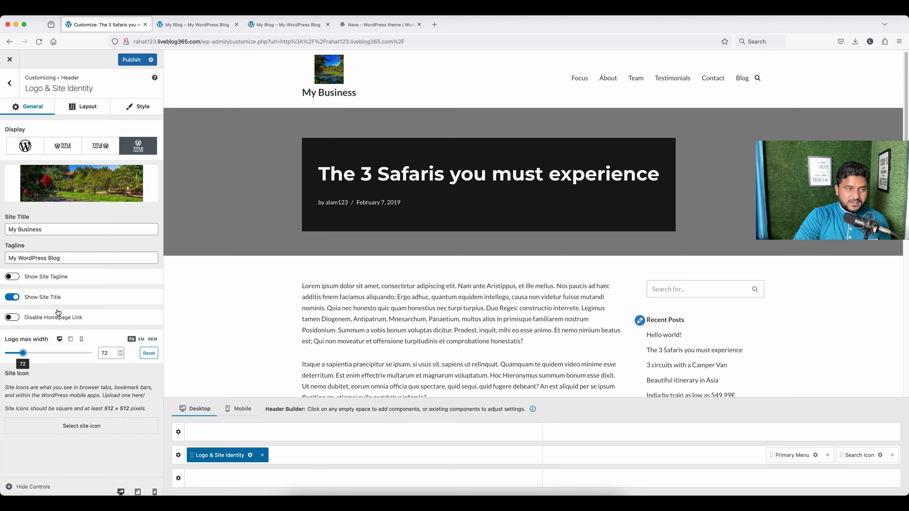
left_click(10, 83)
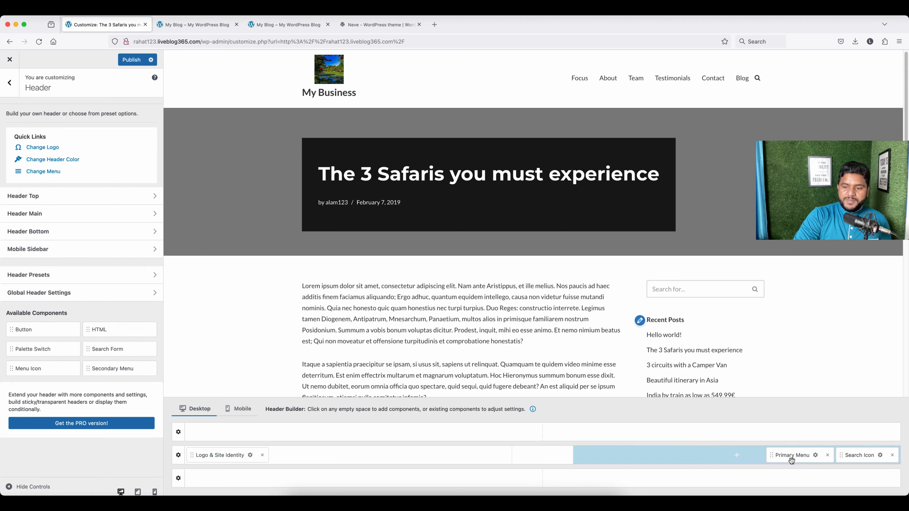
- Assign zelle-footer-menu to the Primary Menu location of the header
left_click(816, 455)
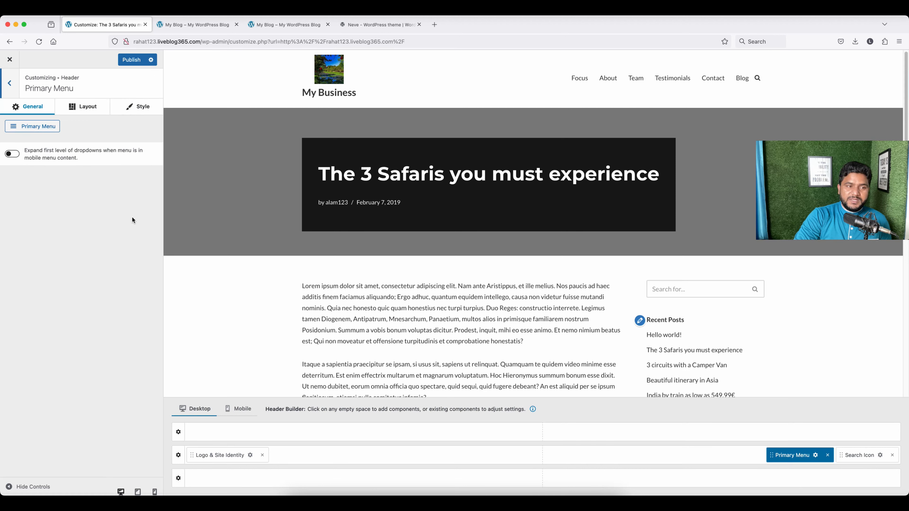
left_click(38, 127)
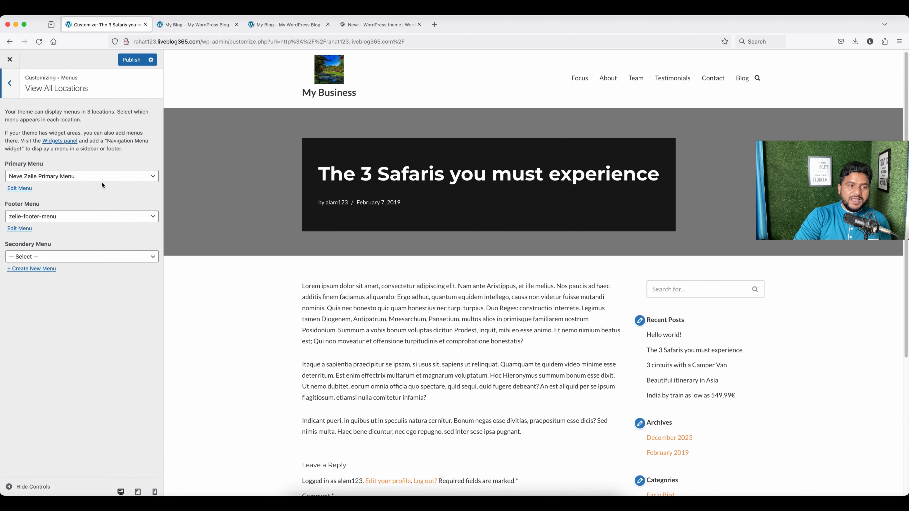
left_click(107, 176)
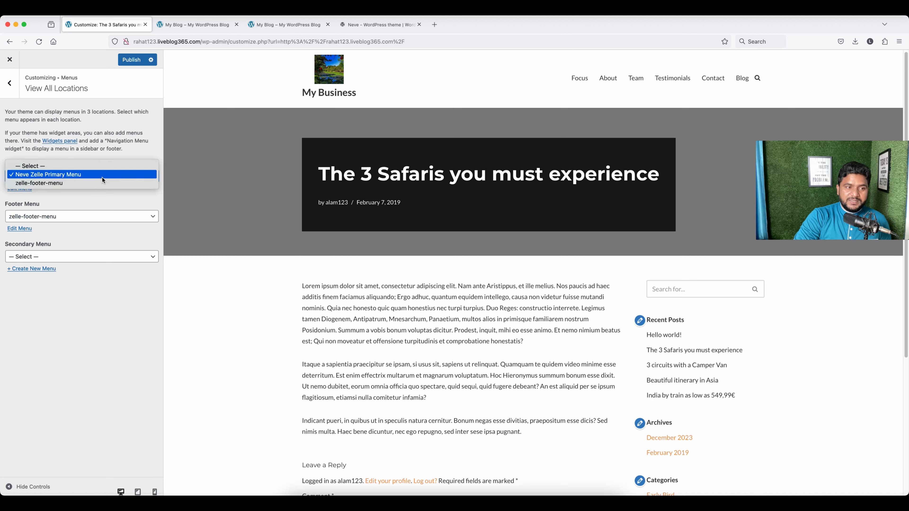
left_click(69, 183)
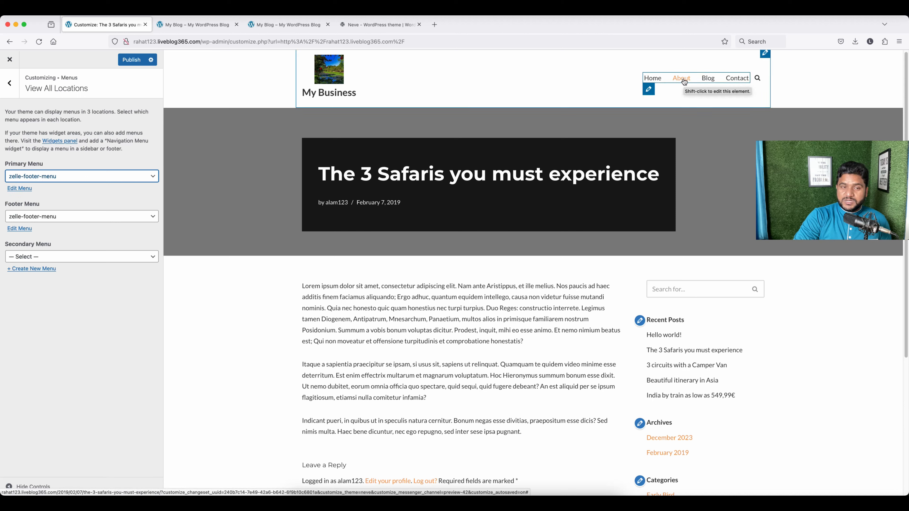
- Remove the Blog item from zelle-footer-menu
left_click(19, 189)
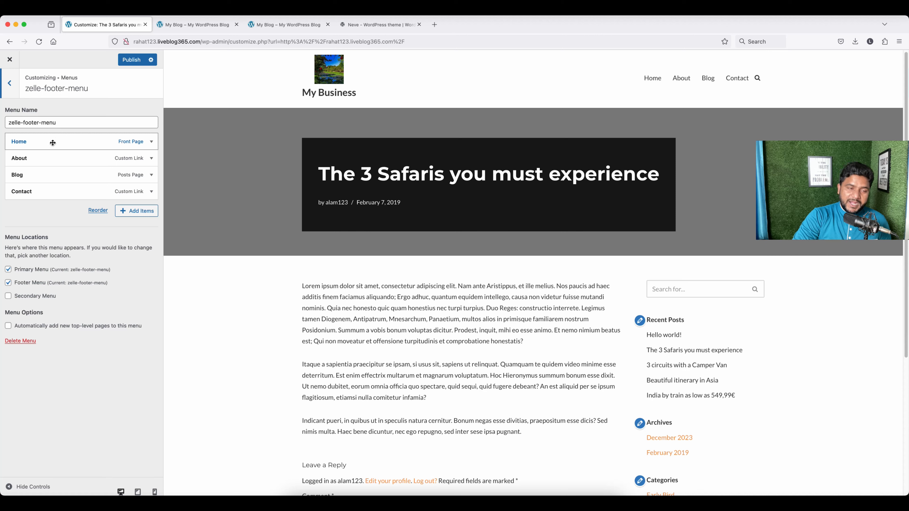
left_click(44, 175)
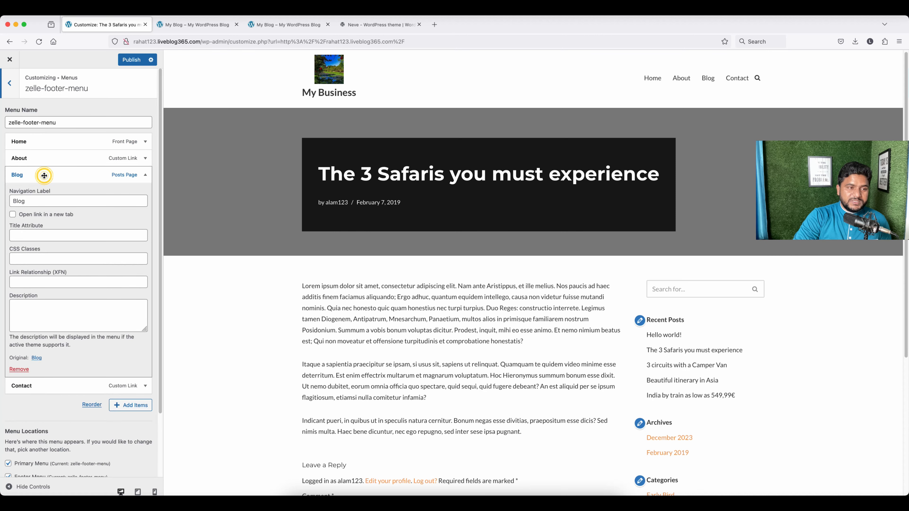
left_click(19, 370)
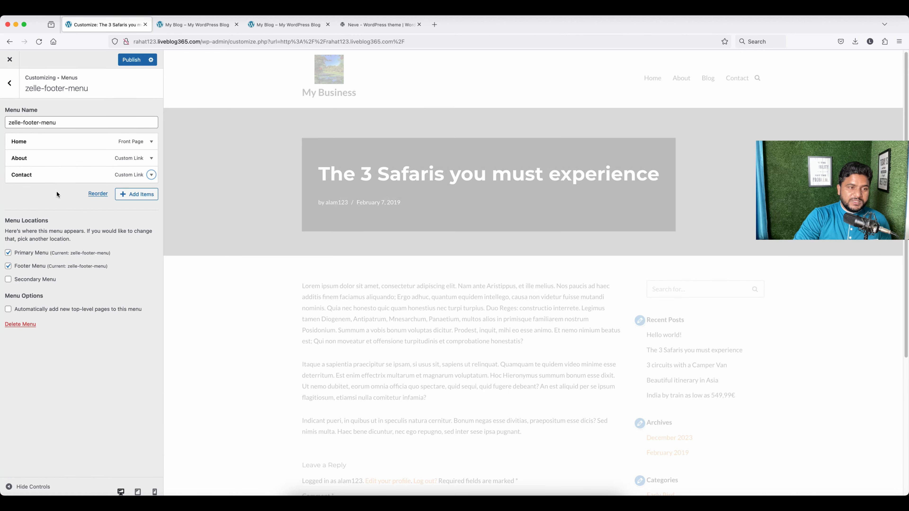
left_click(49, 193)
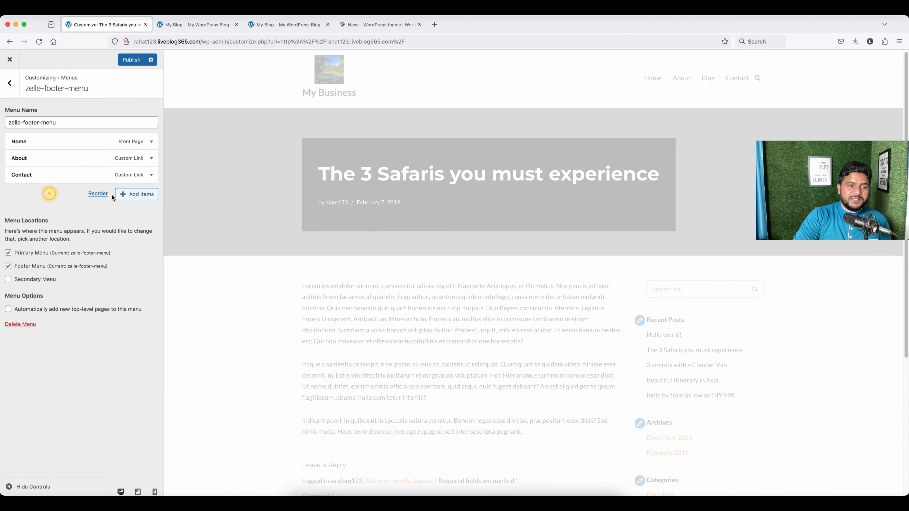
- Add the Tips category as an item to zelle-footer-menu and return to the main customizer list
left_click(136, 198)
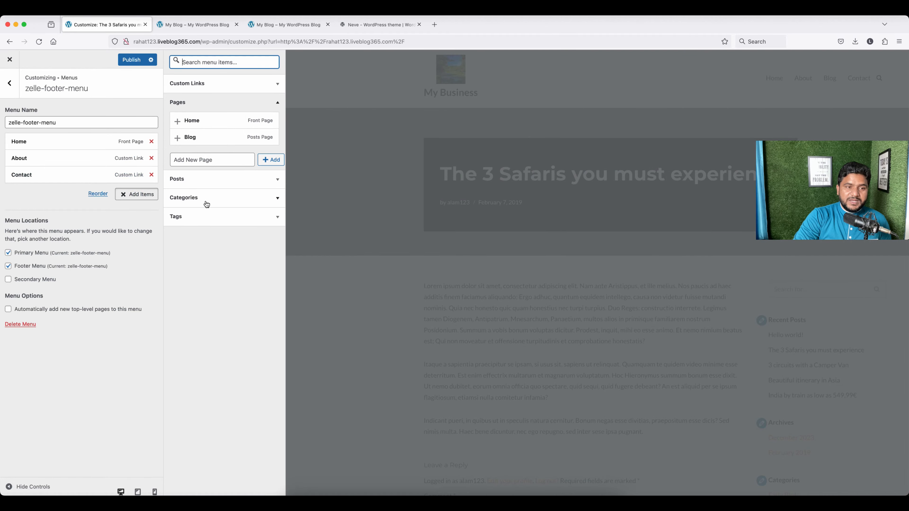
left_click(213, 199)
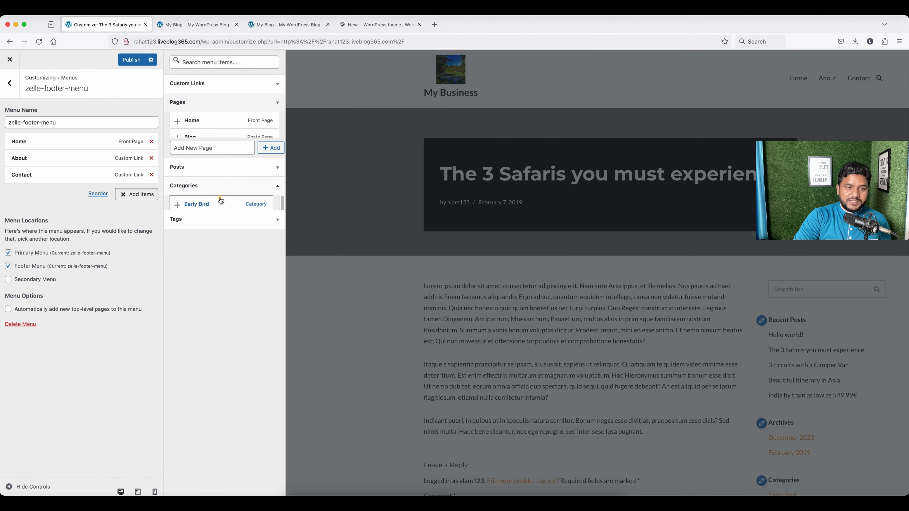
left_click(177, 175)
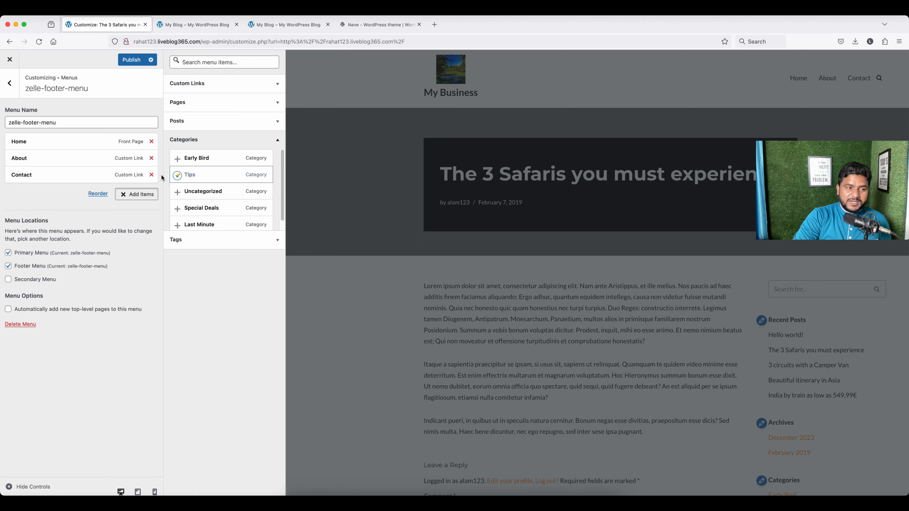
left_click(46, 214)
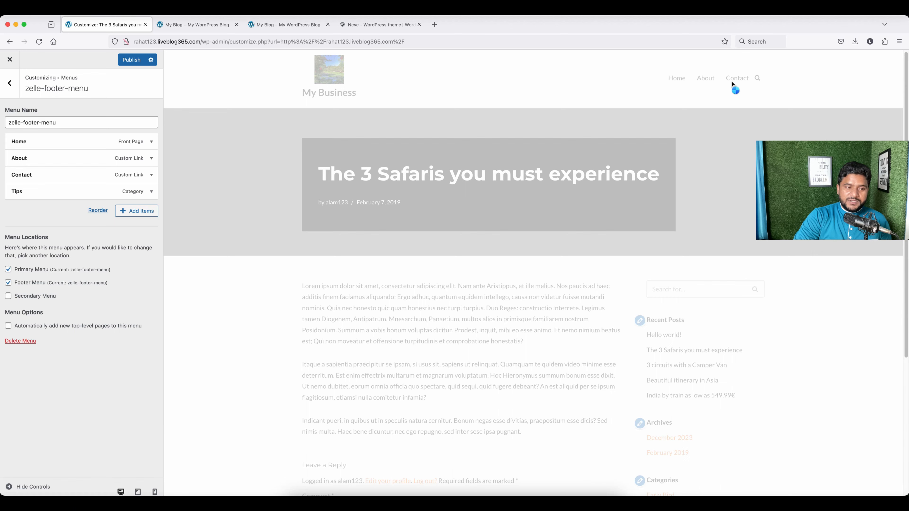
left_click(9, 83)
left_click(10, 83)
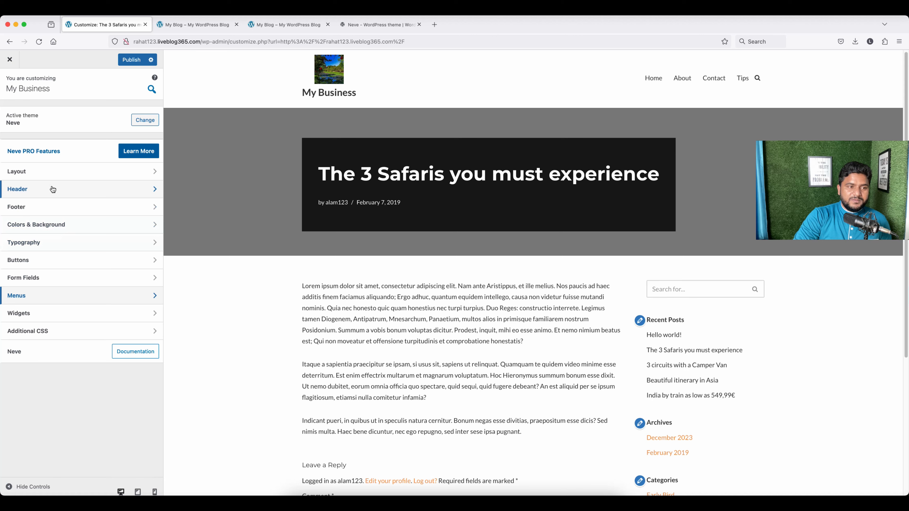
- Review the Footer builder options and the global palettes and palette colors in the Colors & Background settings
left_click(52, 207)
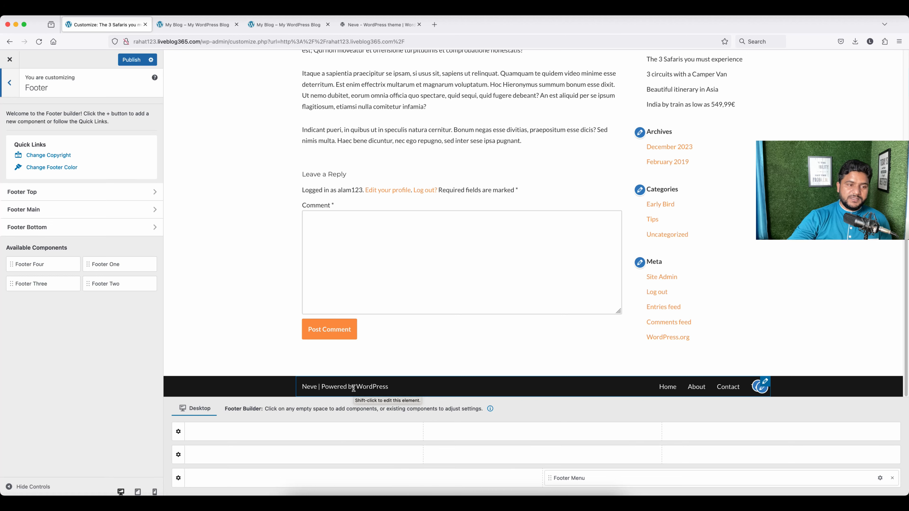
key("Escape")
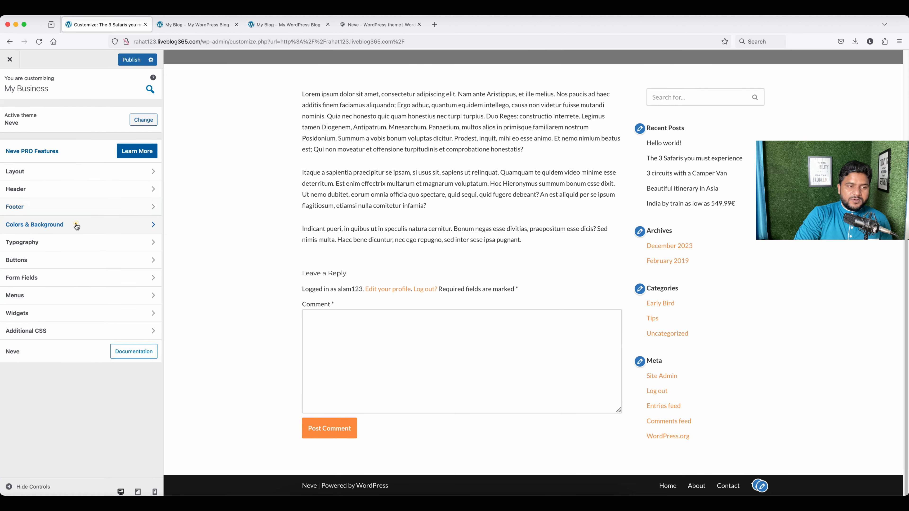
left_click(75, 225)
scroll(76, 259, "down", 2)
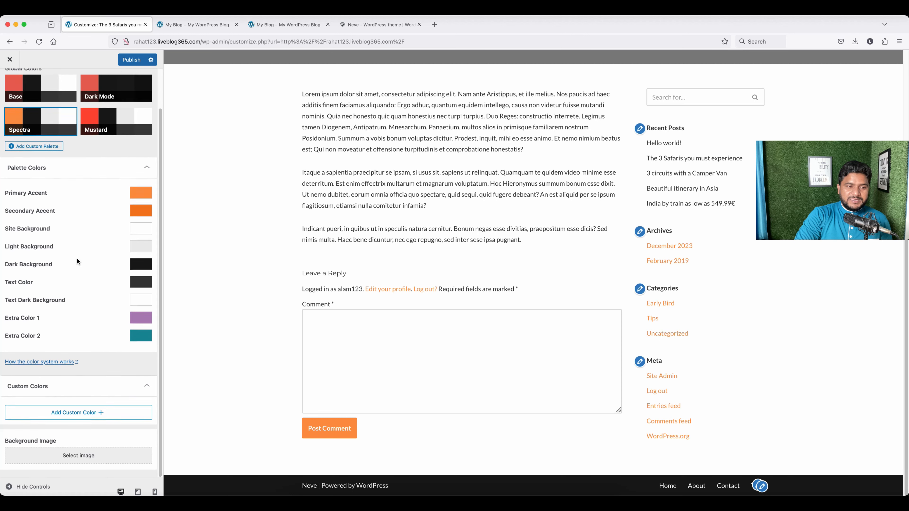
scroll(86, 237, "up", 2)
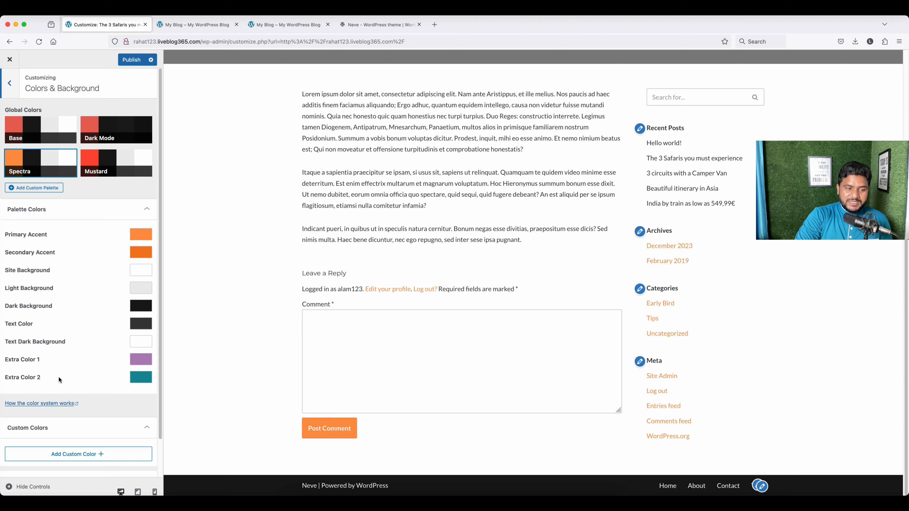
scroll(82, 320, "down", 2)
scroll(85, 308, "up", 2)
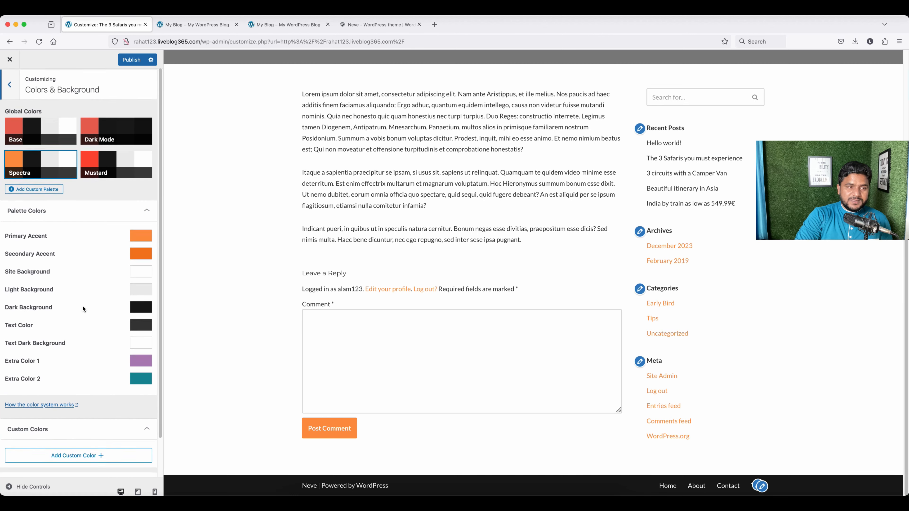
left_click(10, 82)
- Apply the third font preset in the Typography settings and return to the main customizer list
left_click(59, 245)
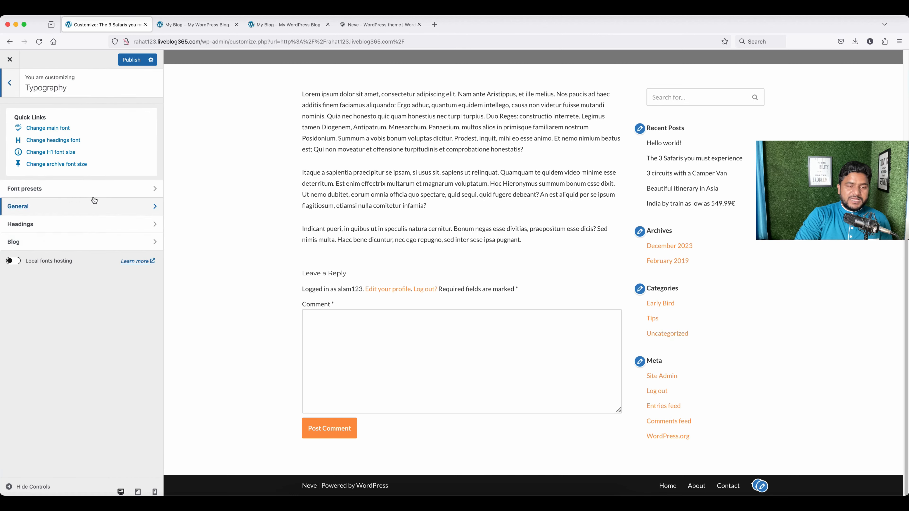
scroll(407, 169, "up", 5)
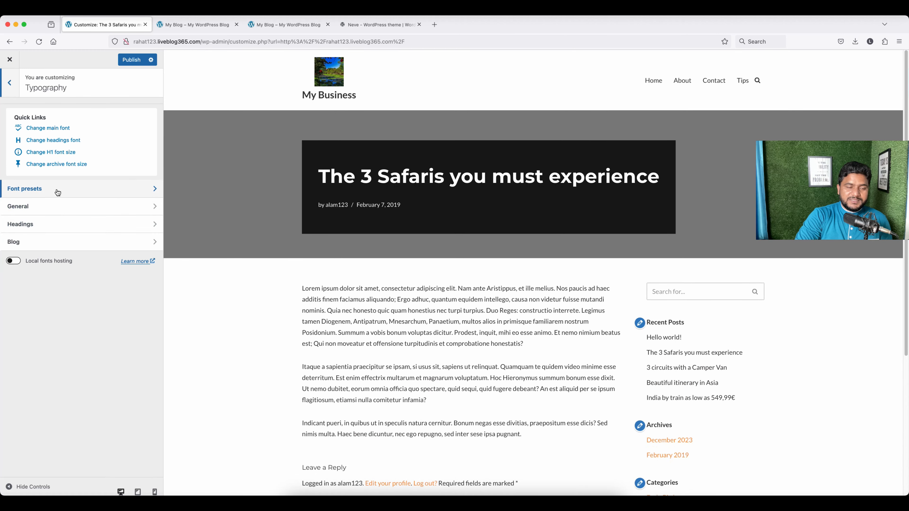
left_click(57, 192)
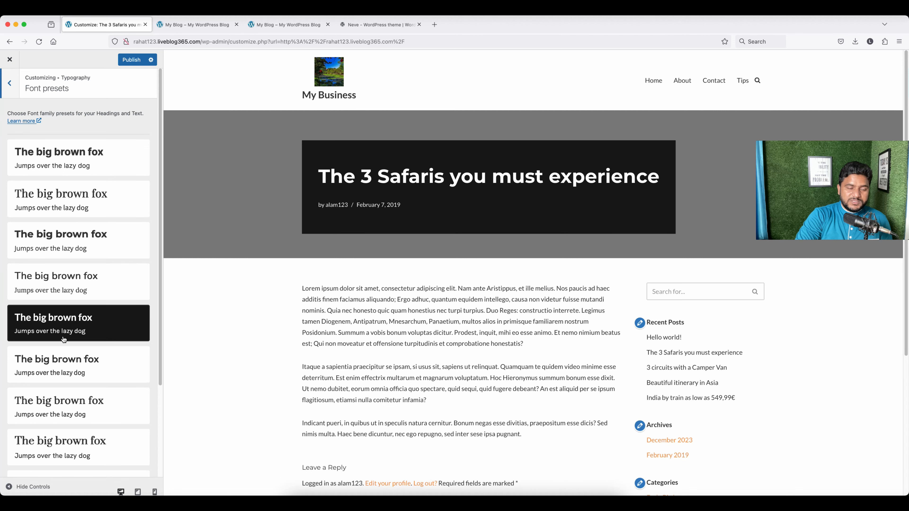
left_click(54, 238)
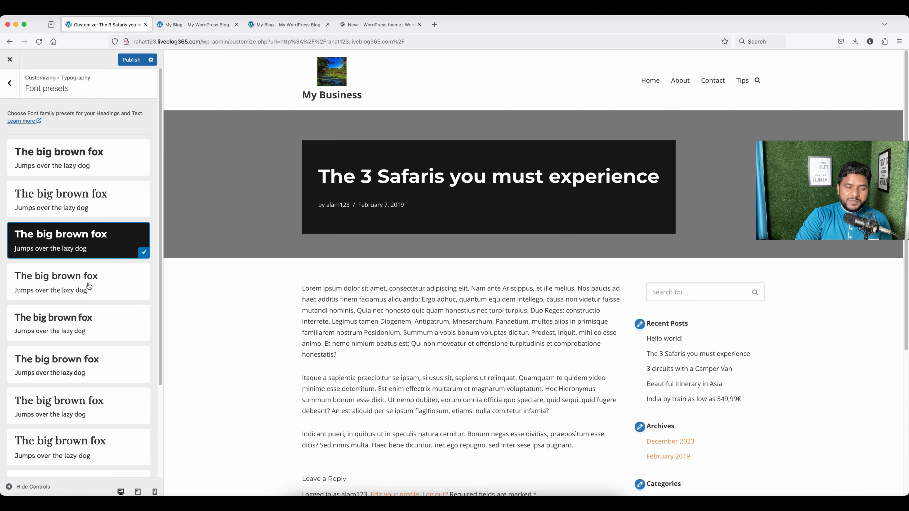
scroll(86, 304, "down", 3)
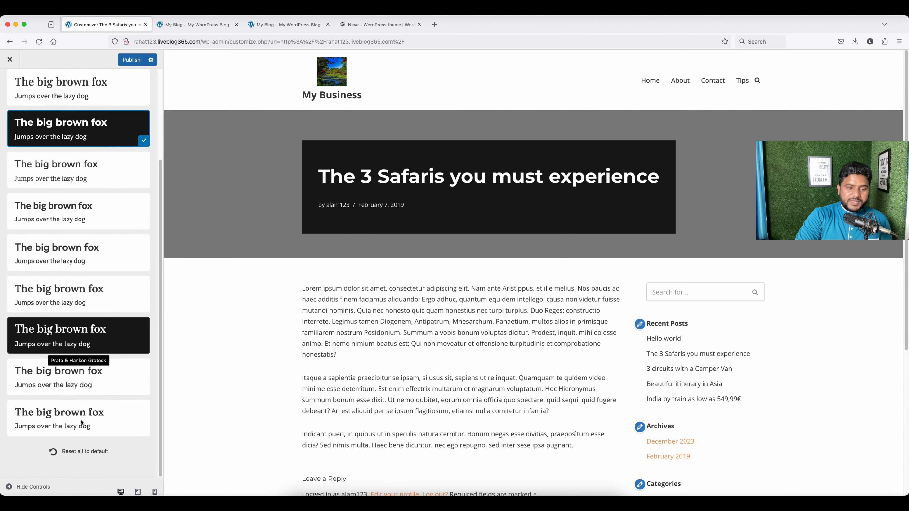
scroll(73, 271, "up", 5)
left_click(9, 82)
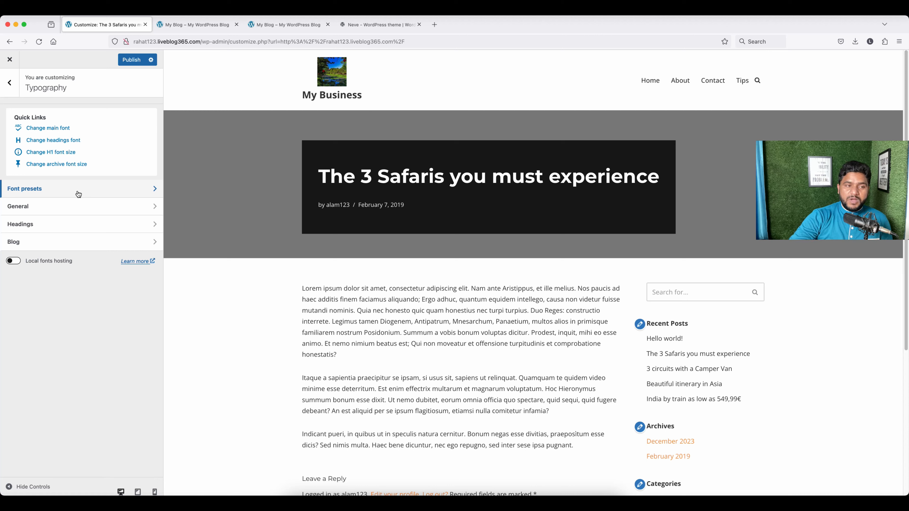
left_click(9, 82)
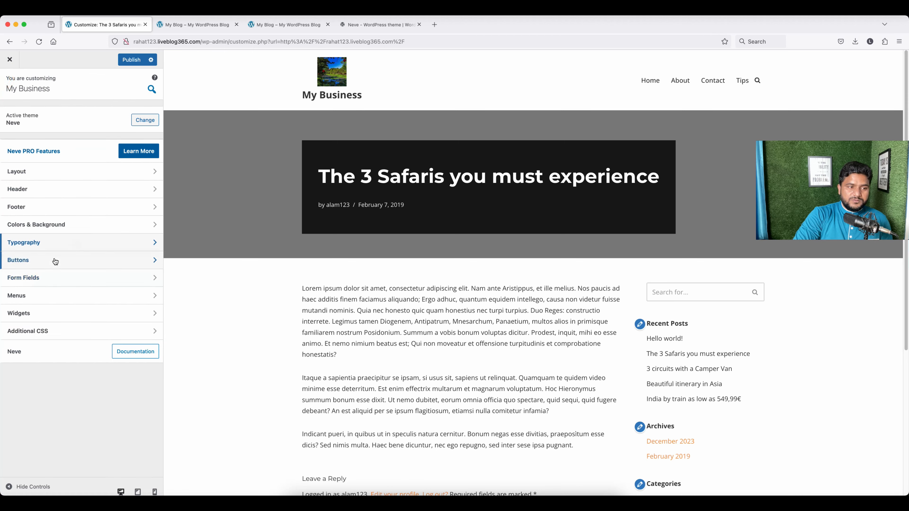
- Look through the general options of the Buttons, Form Fields and Menus sections of the customizer
left_click(54, 261)
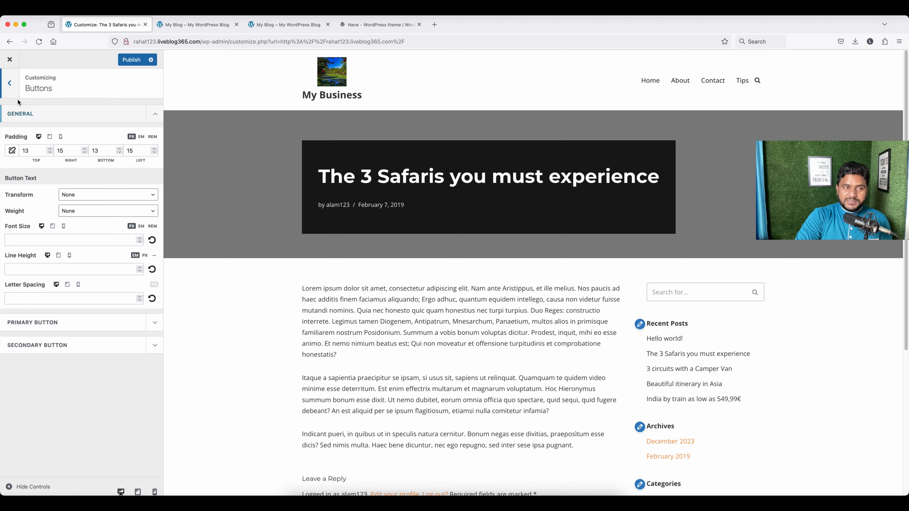
left_click(13, 87)
left_click(36, 278)
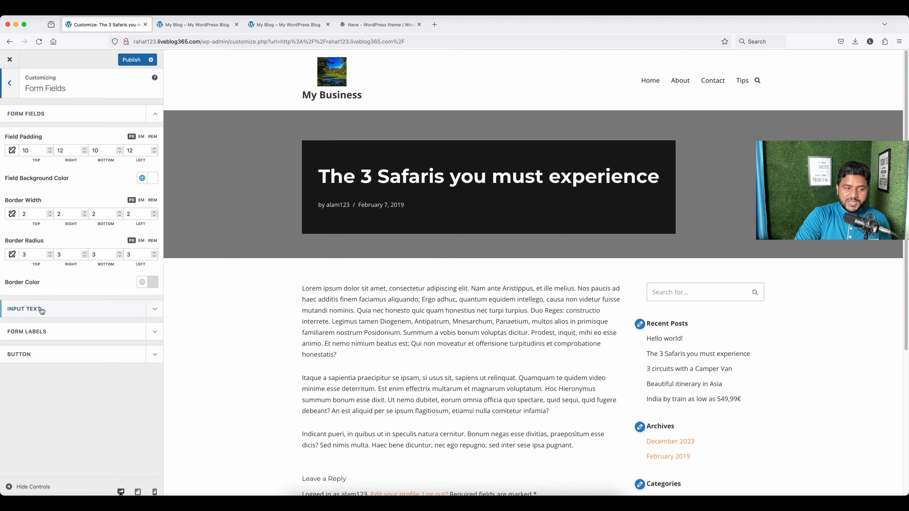
left_click(11, 88)
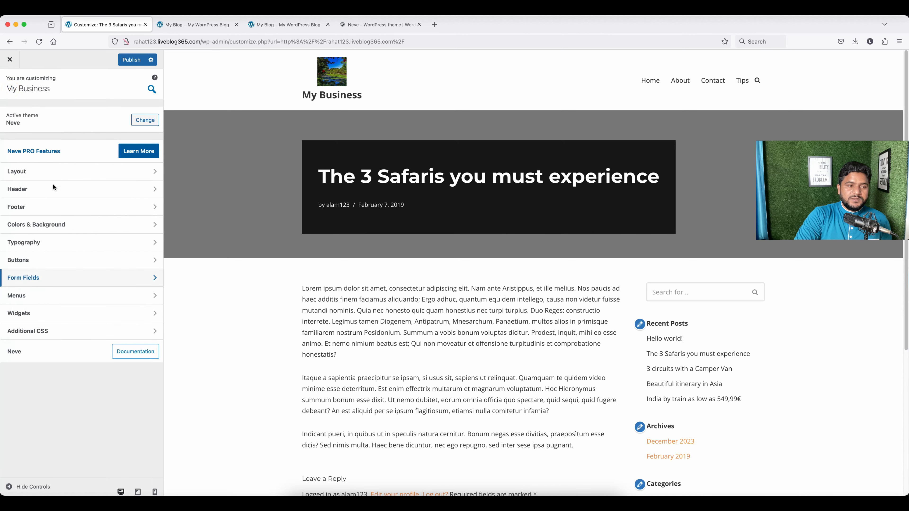
left_click(52, 297)
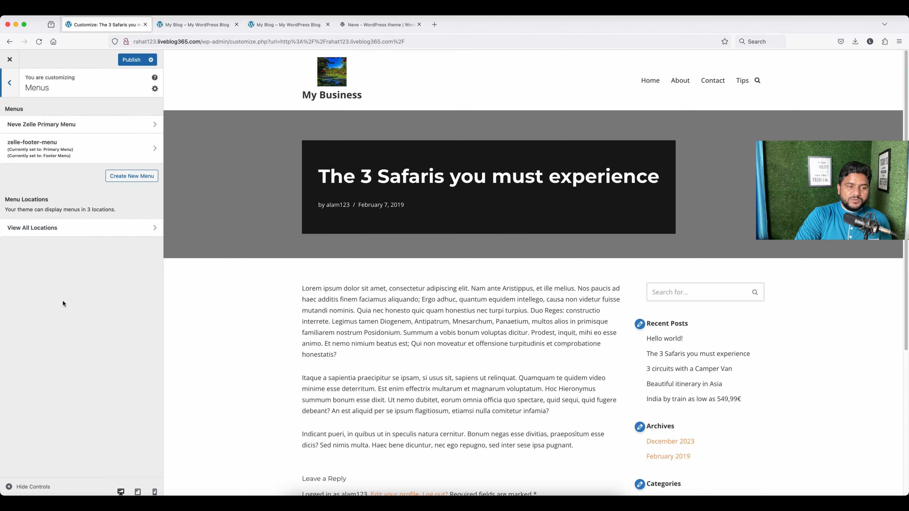
left_click(10, 83)
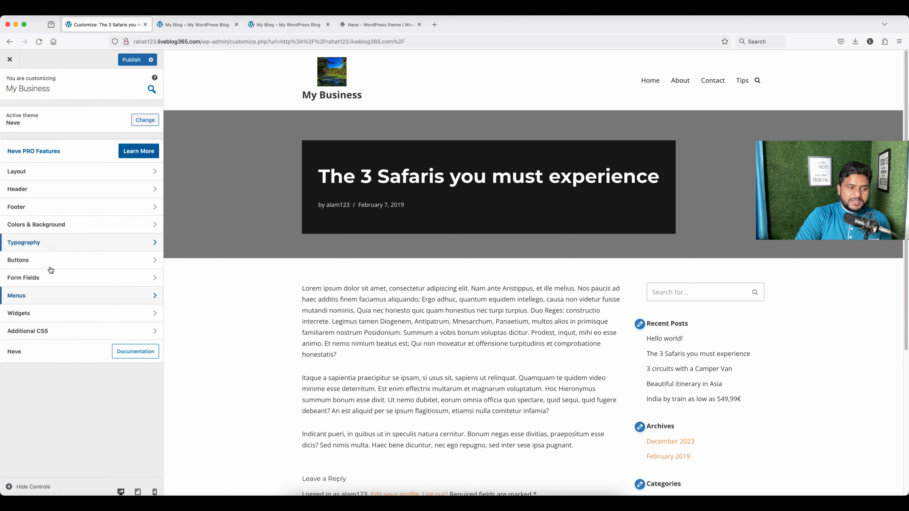
- Review the Sidebar widget area against the post preview and return to the main customizer list
left_click(61, 318)
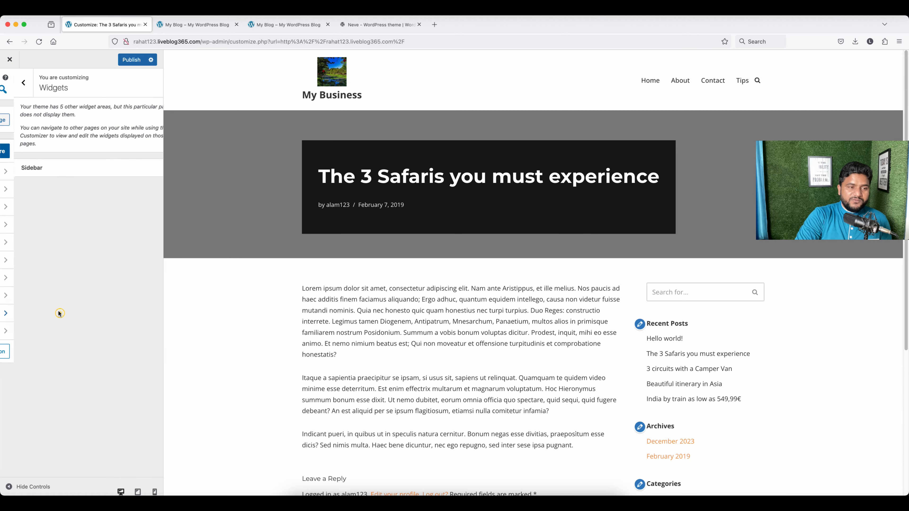
left_click(66, 170)
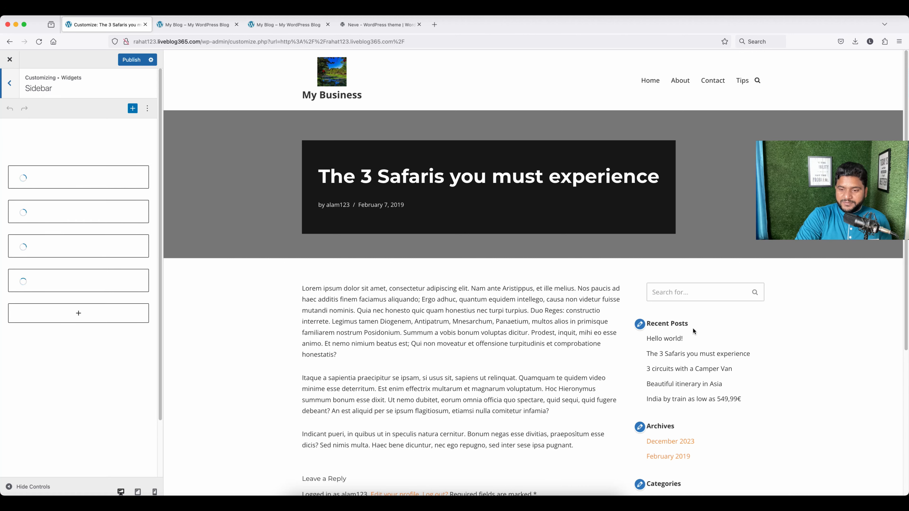
scroll(708, 369, "down", 5)
scroll(707, 367, "up", 5)
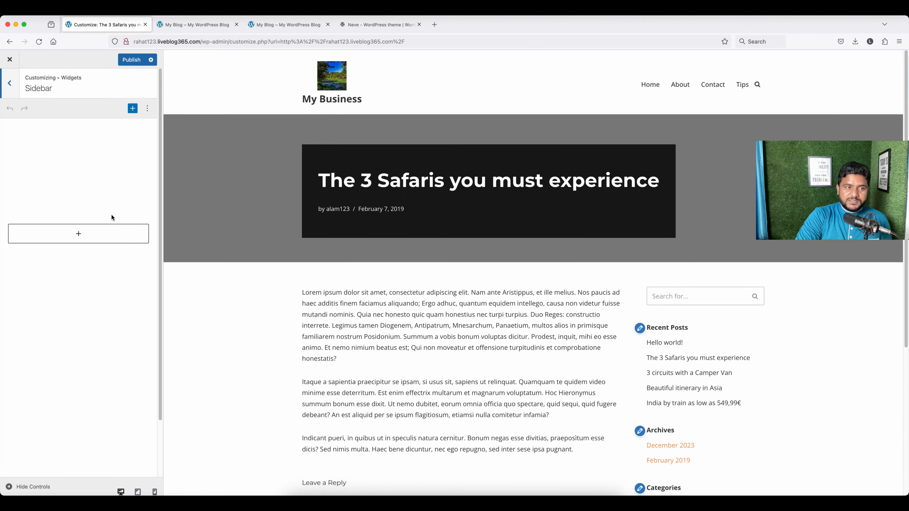
left_click(10, 83)
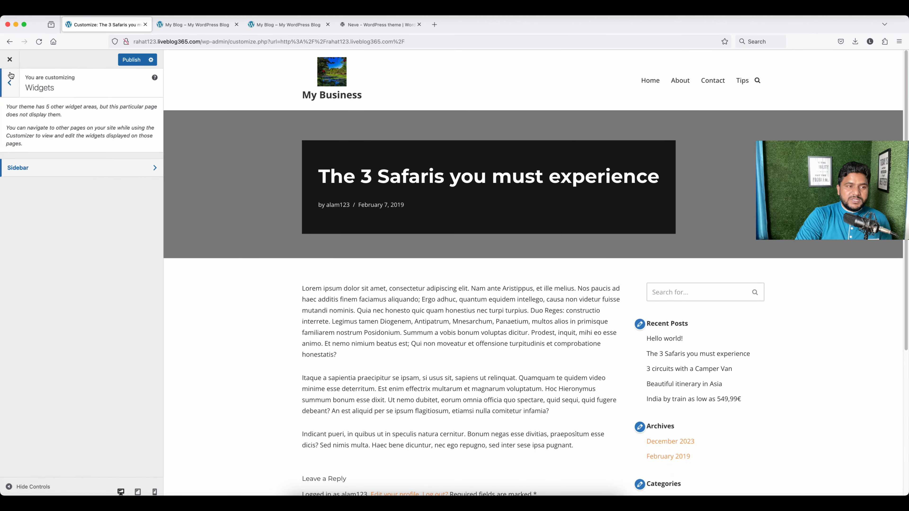
left_click(9, 82)
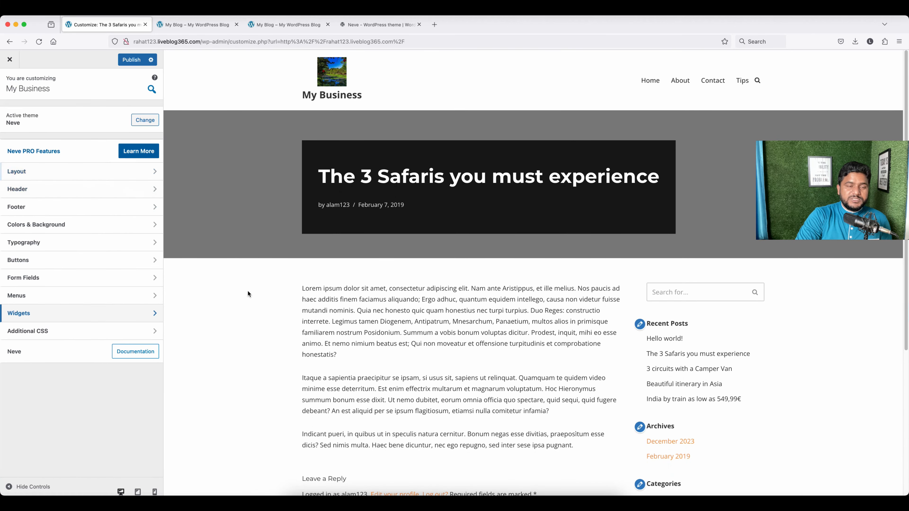